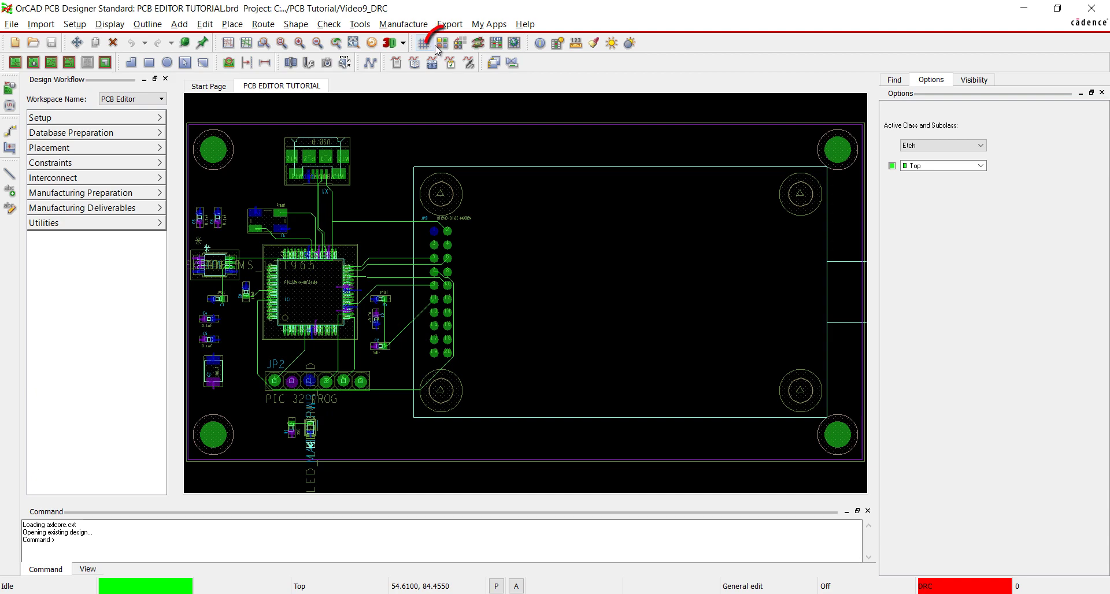
Clear all custom net colours, removing the purple 3.3V and blue Gnd highlights
click(442, 45)
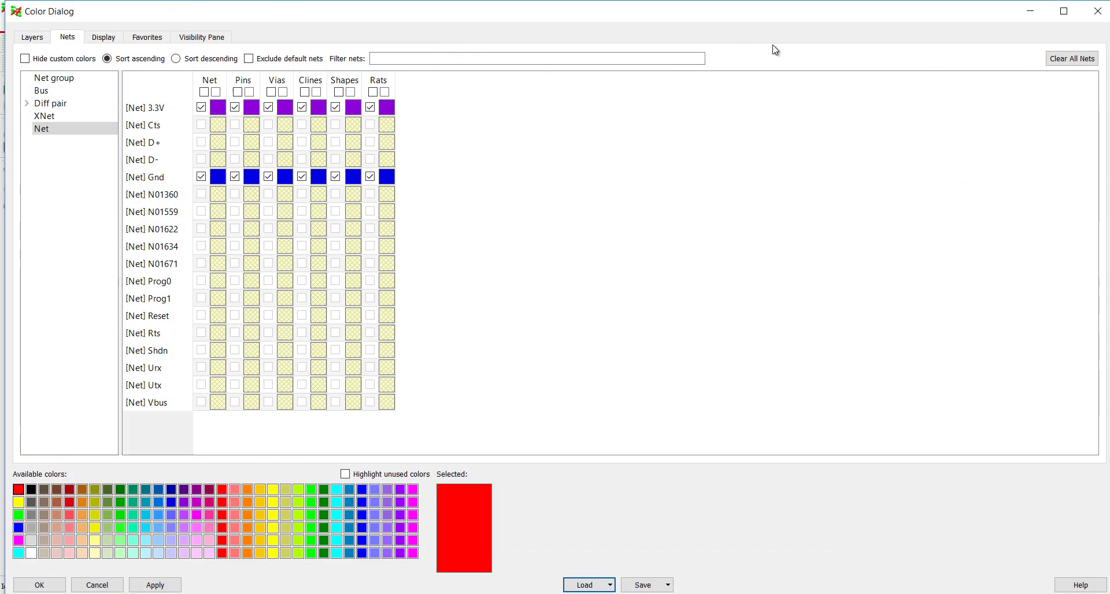
click(1095, 65)
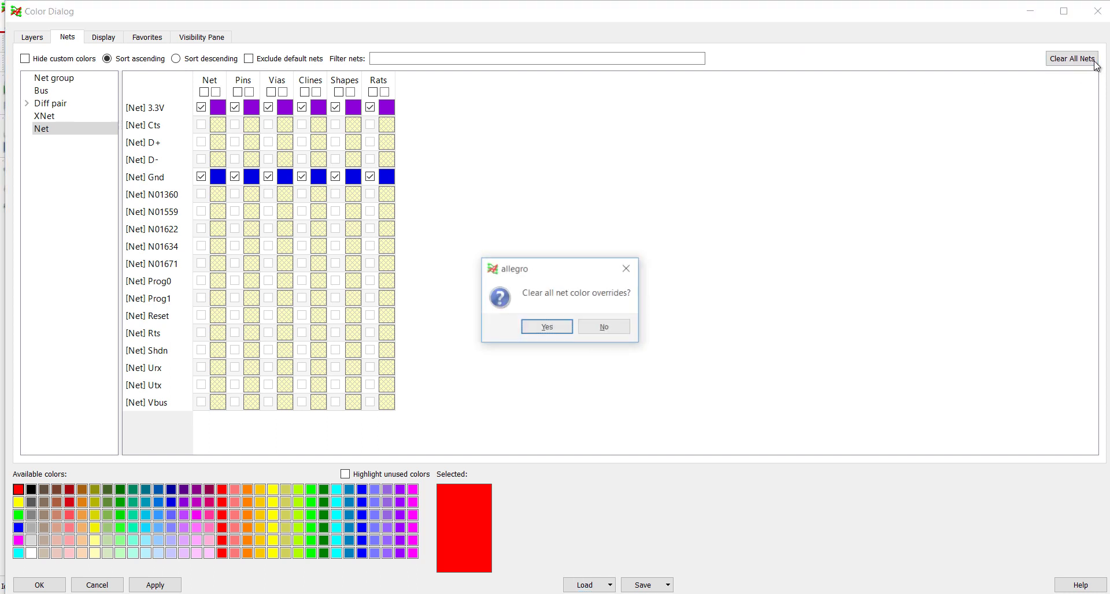
click(546, 327)
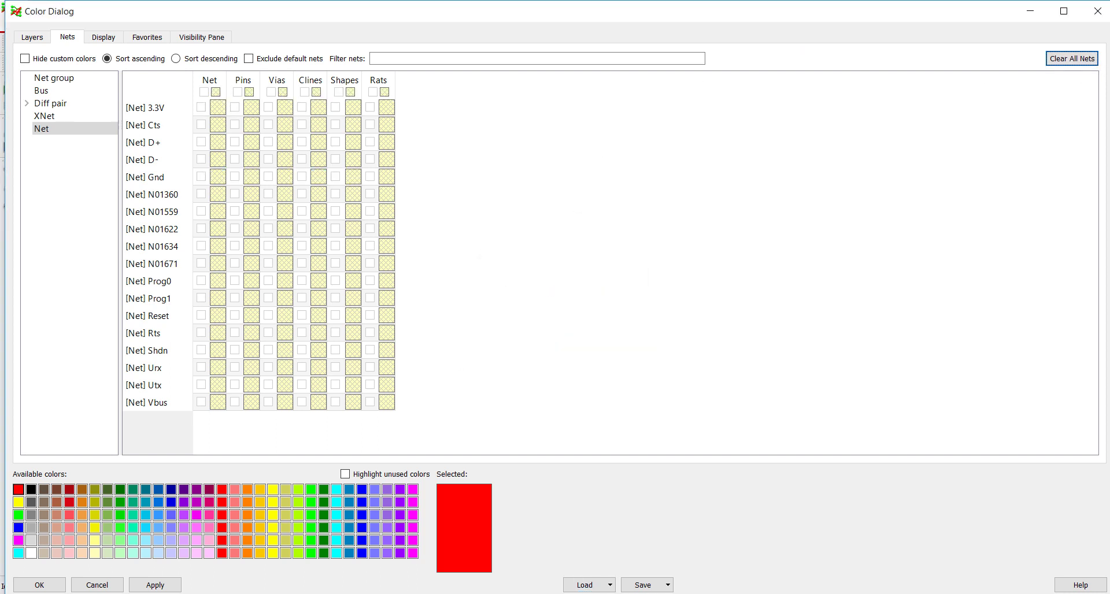
Turn on visibility of every layer so the GND plane shows
click(58, 585)
click(975, 80)
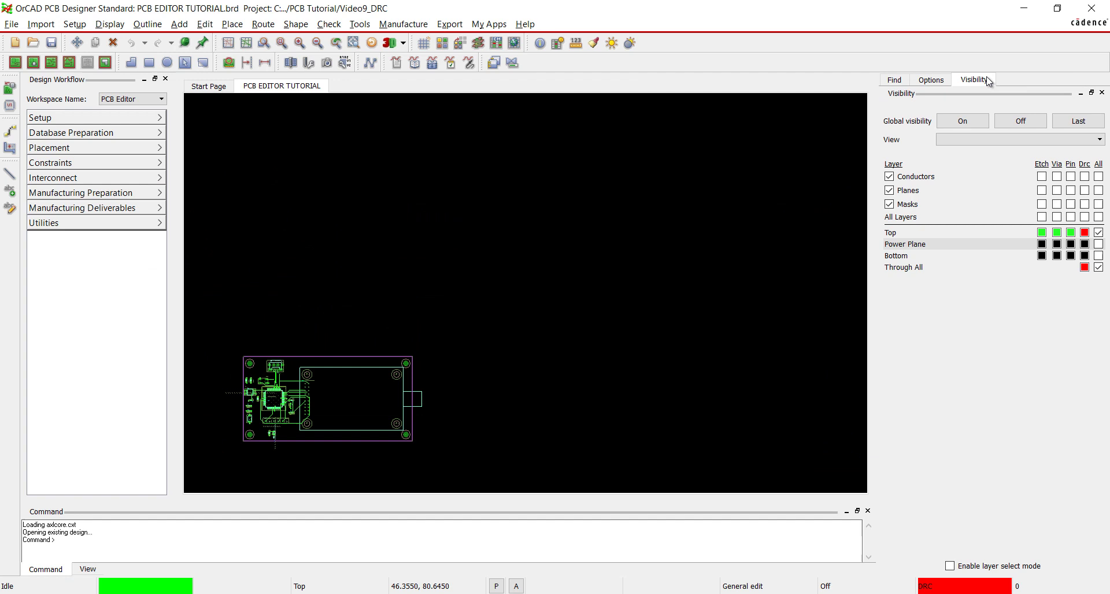
click(963, 122)
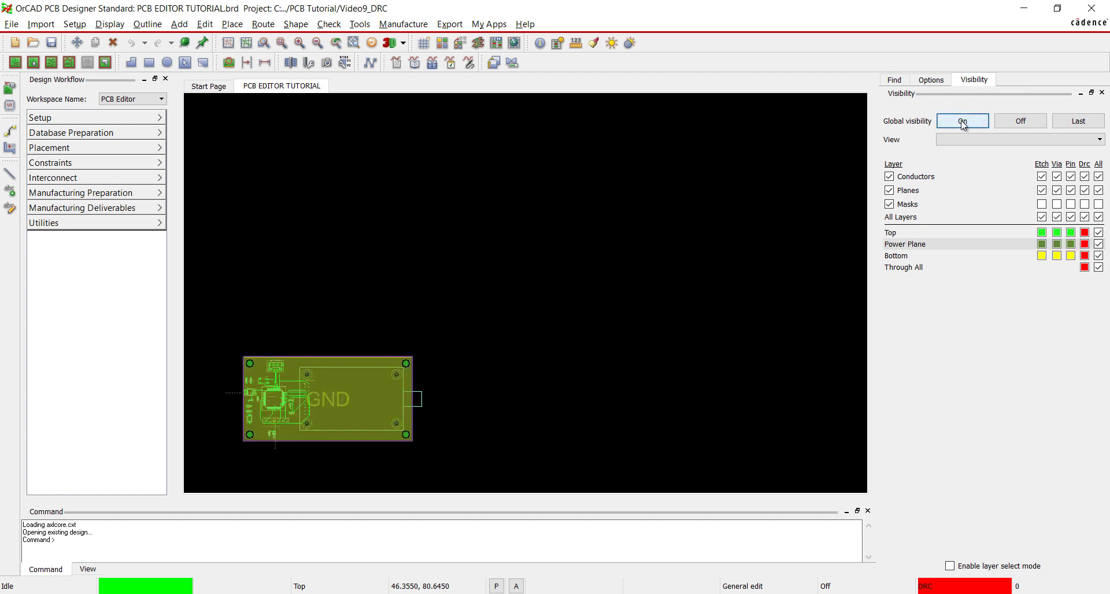
Select all objects on the board and move it up and right by its lower-left corner
click(894, 80)
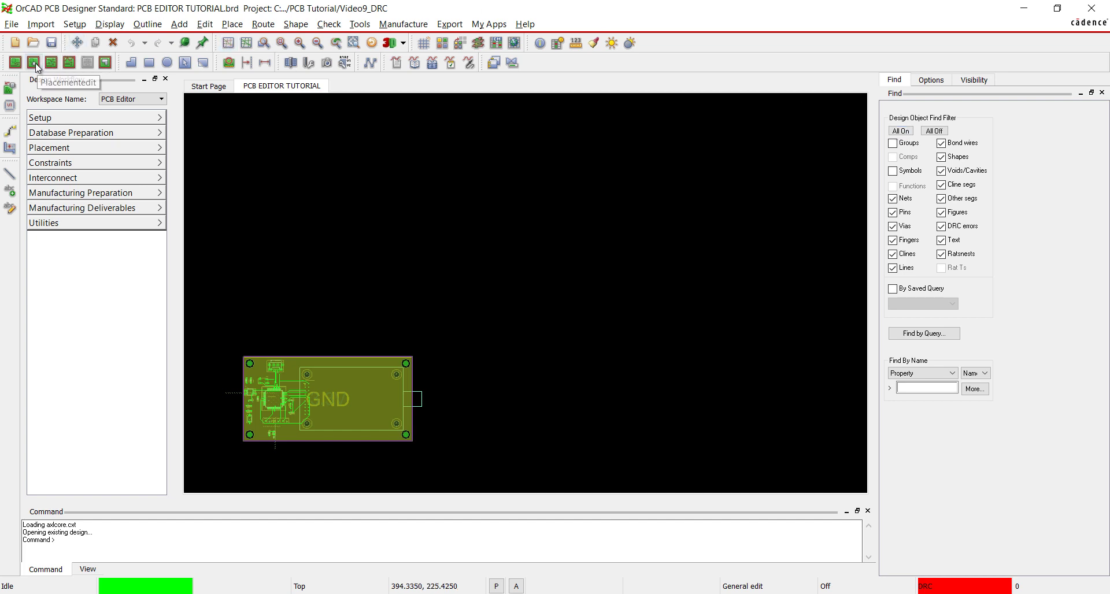
click(15, 64)
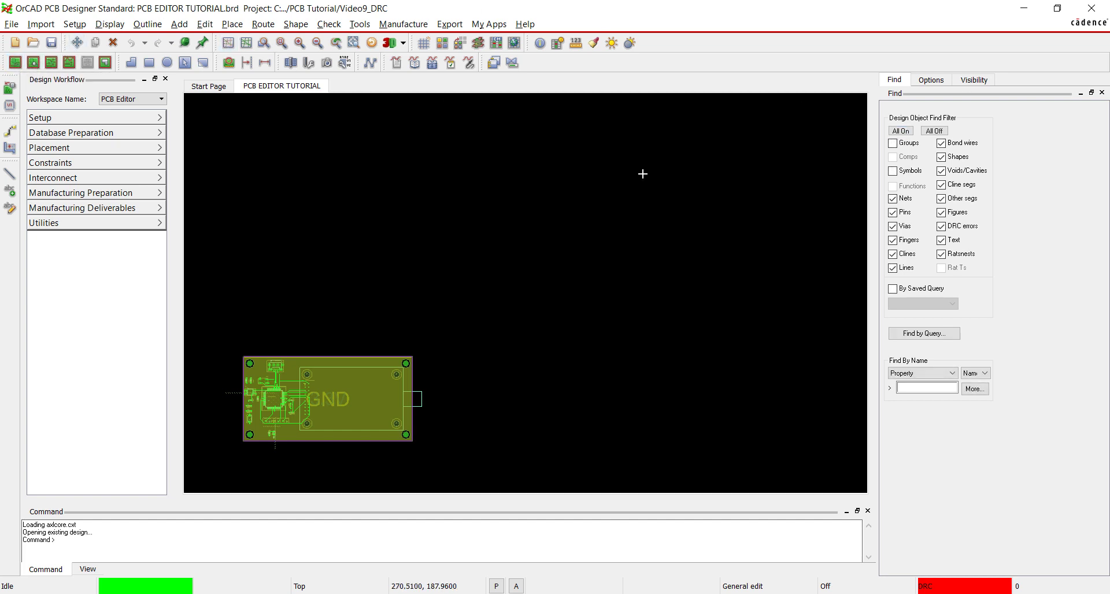
click(901, 132)
click(976, 80)
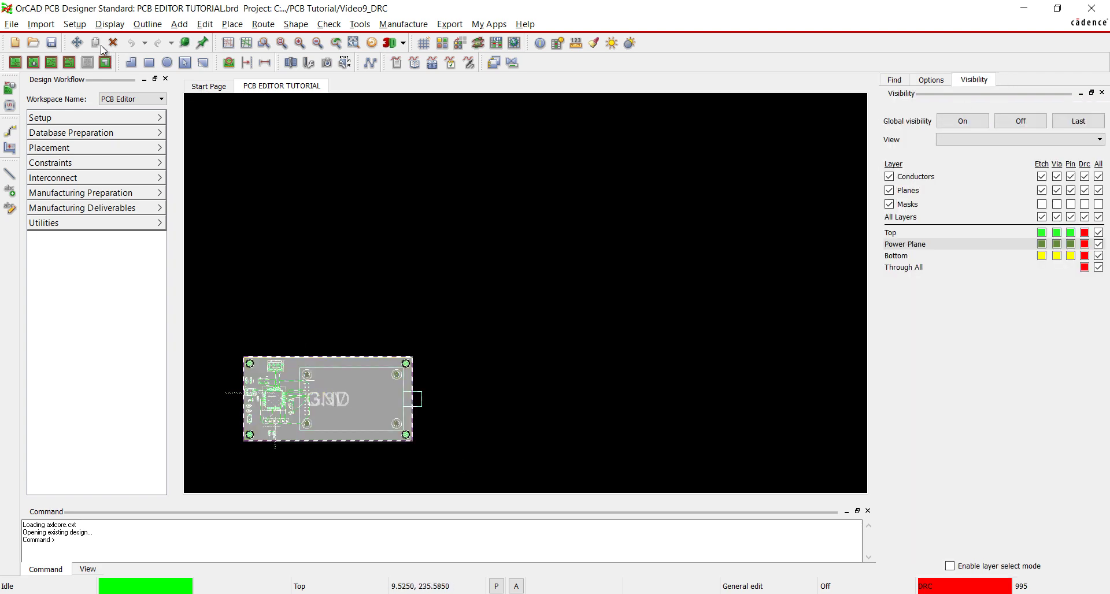
click(77, 43)
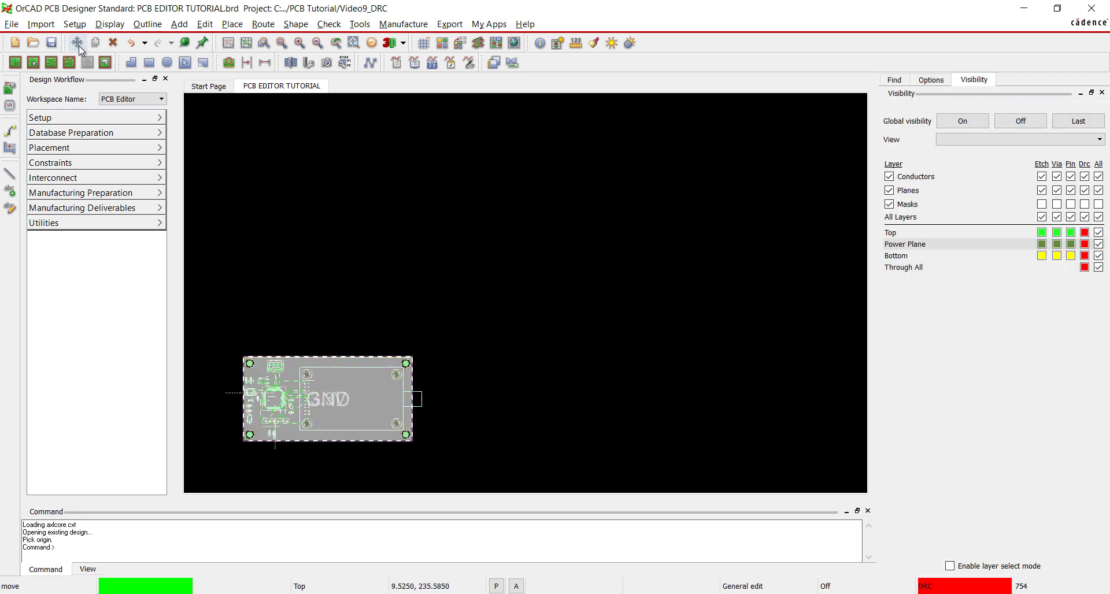
click(250, 434)
click(381, 335)
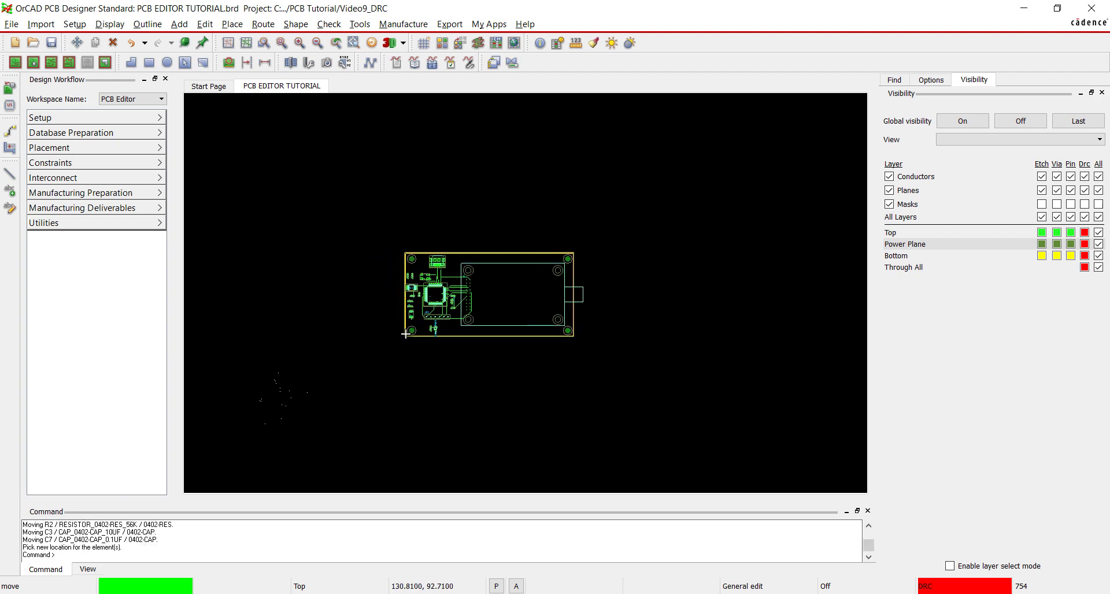
click(407, 322)
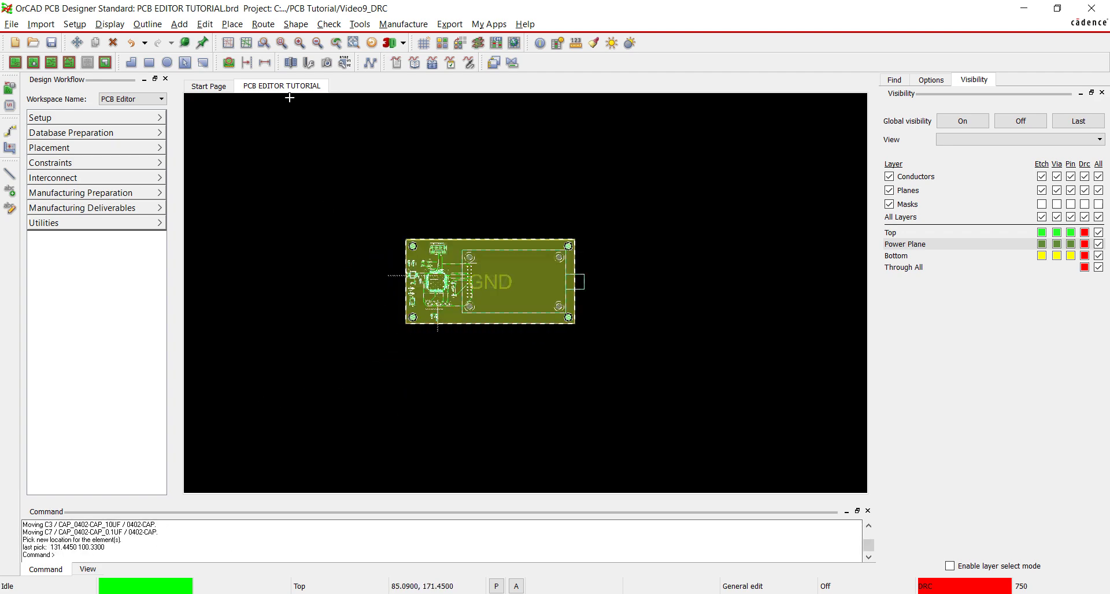
Zoom to the board's lower-left corner and snap the drawing origin to that outline vertex
click(263, 44)
click(382, 305)
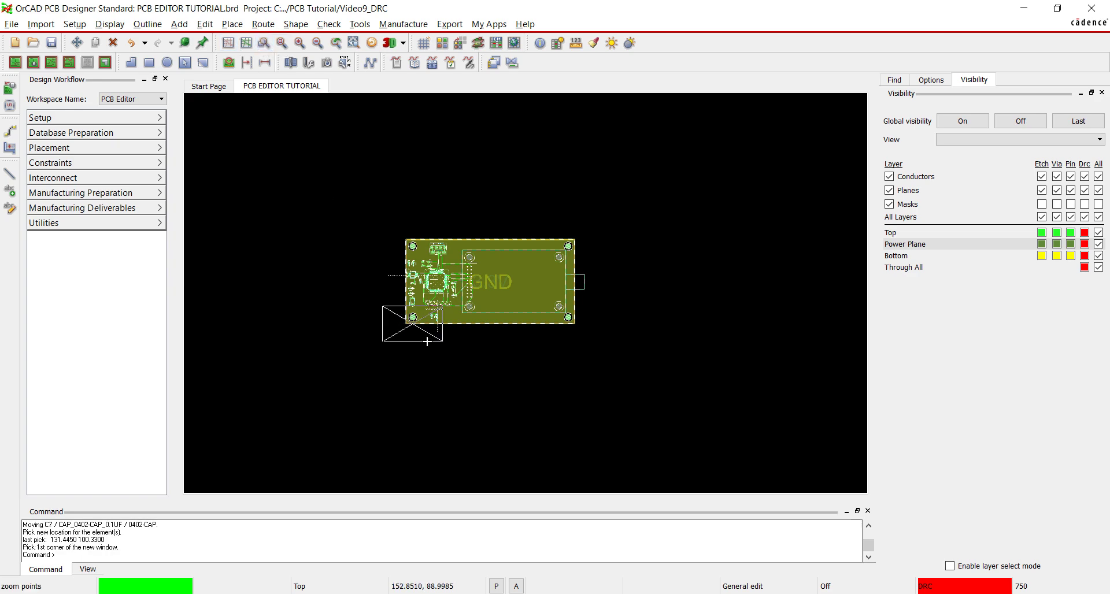
click(436, 349)
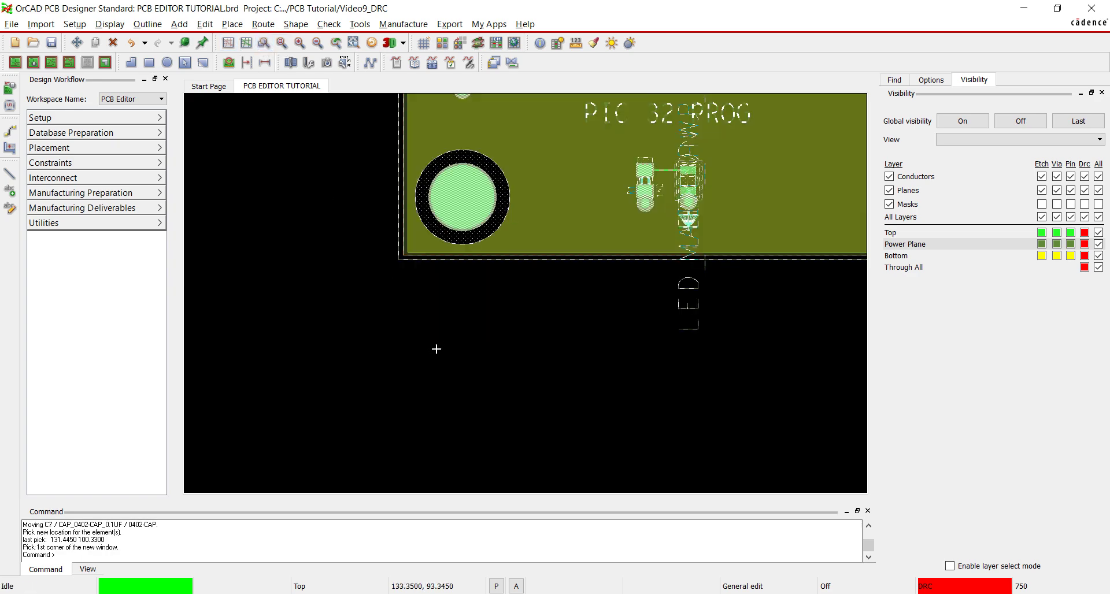
click(75, 24)
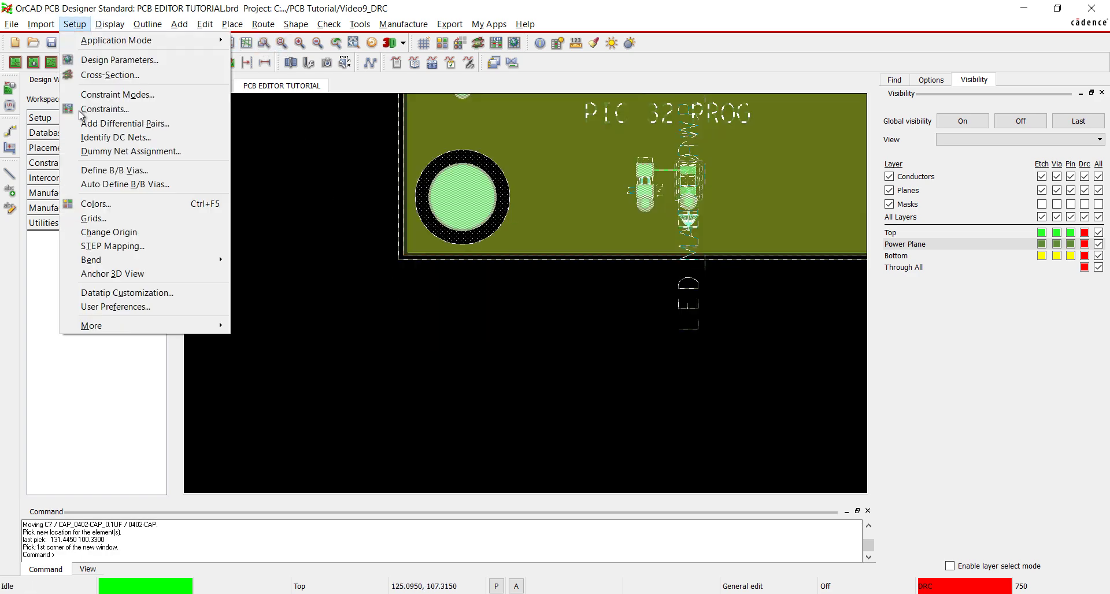
click(152, 231)
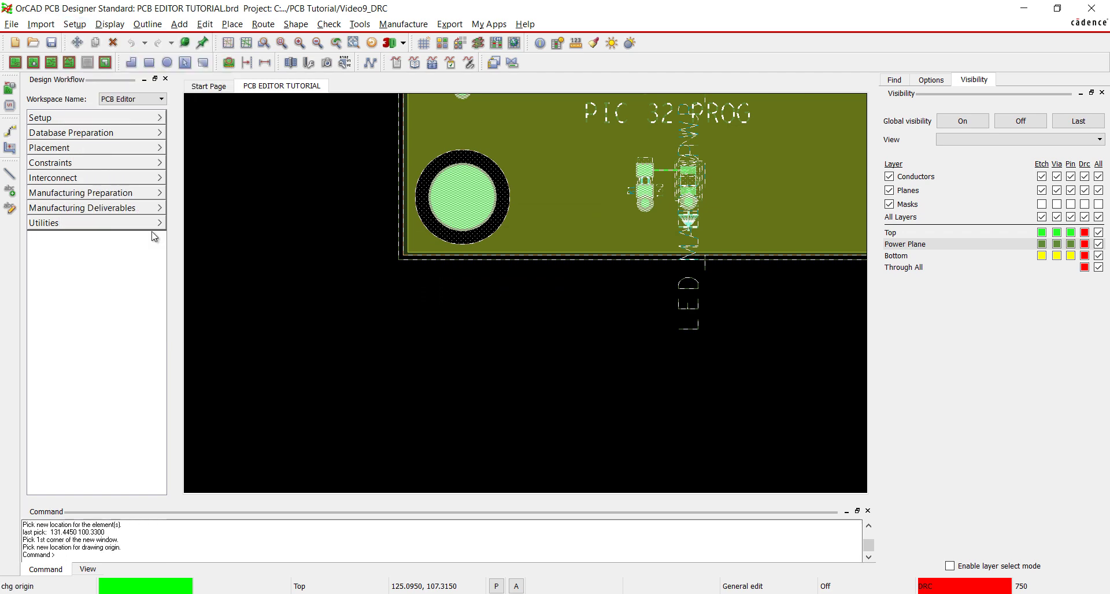
right_click(399, 261)
mouse_move(433, 283)
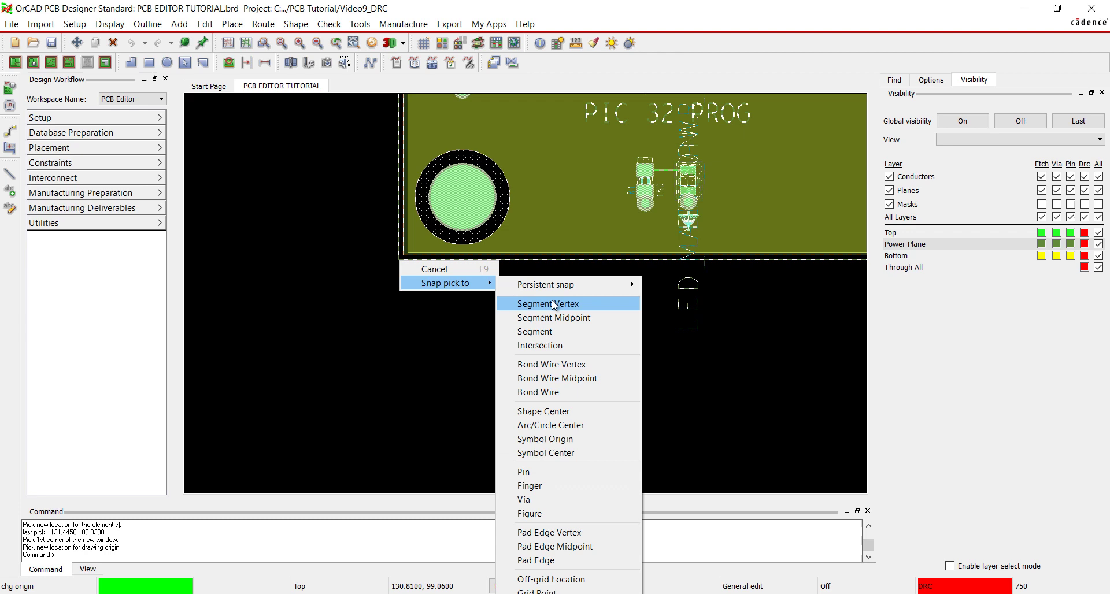
click(594, 303)
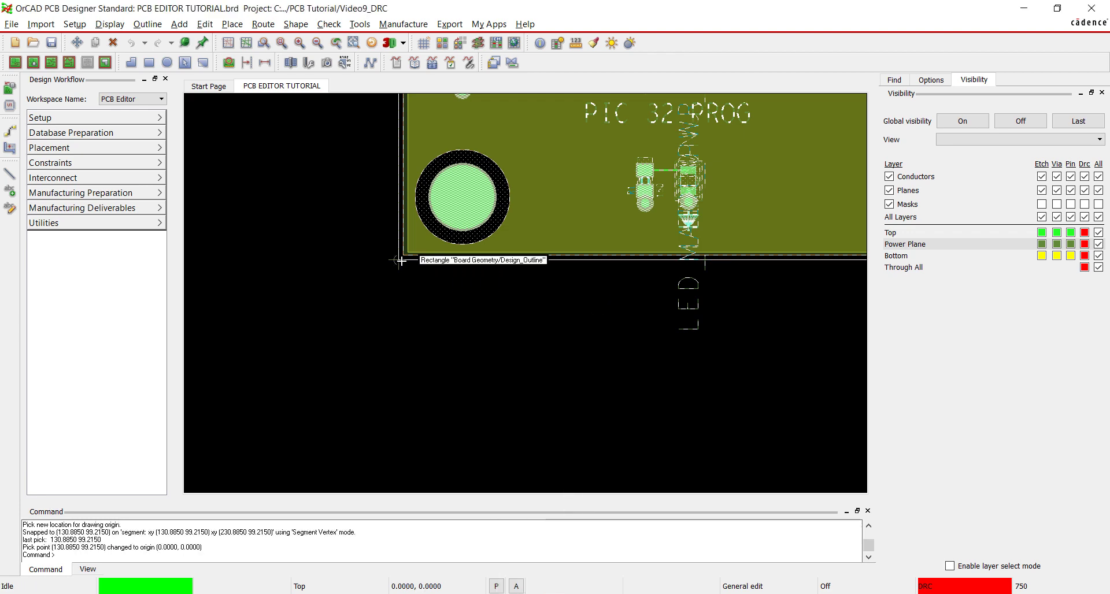
Place the ASIZEH format symbol from the Format symbols list around the board
click(279, 44)
click(556, 345)
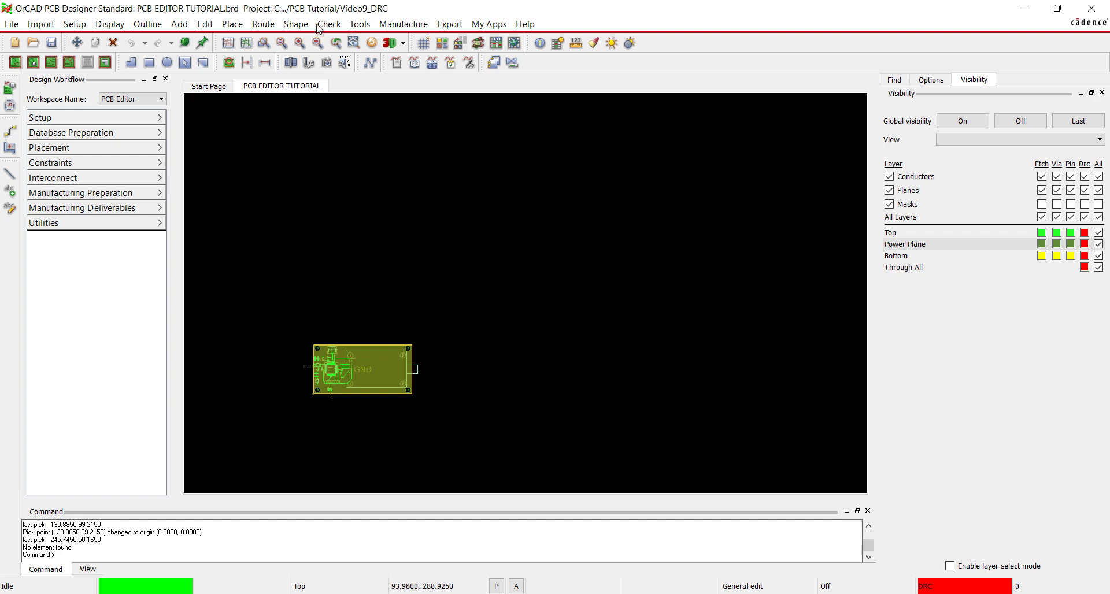
click(231, 24)
click(251, 40)
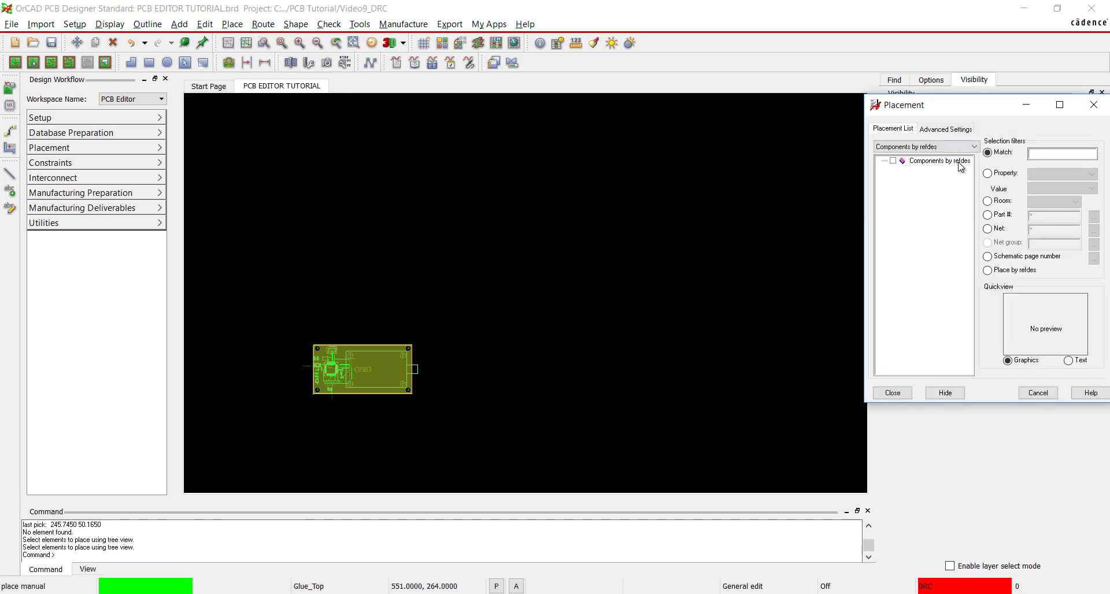
click(942, 129)
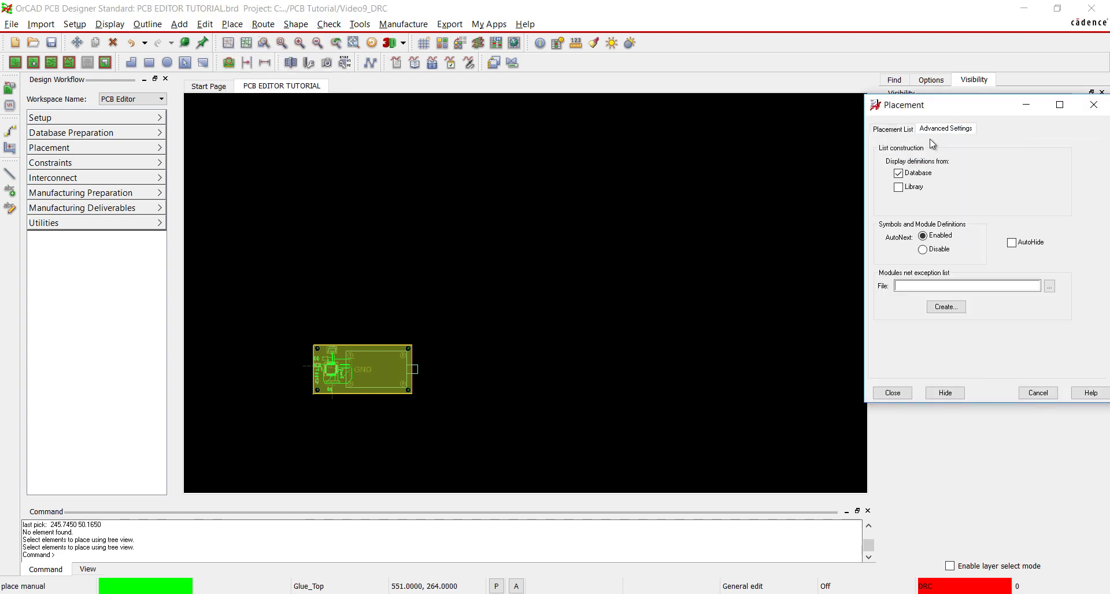
click(893, 128)
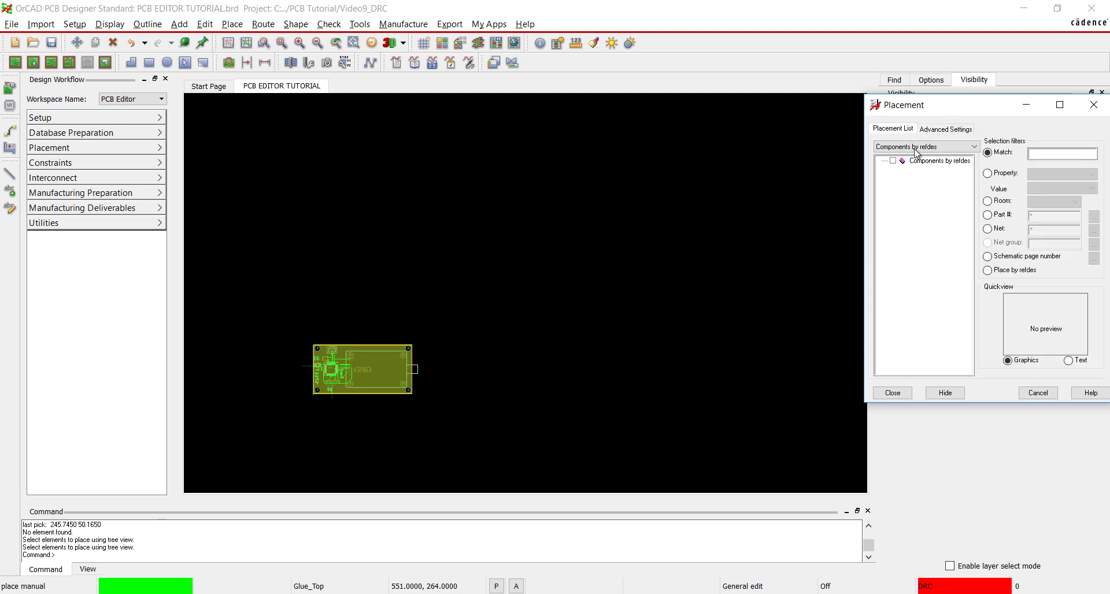
click(922, 147)
click(922, 187)
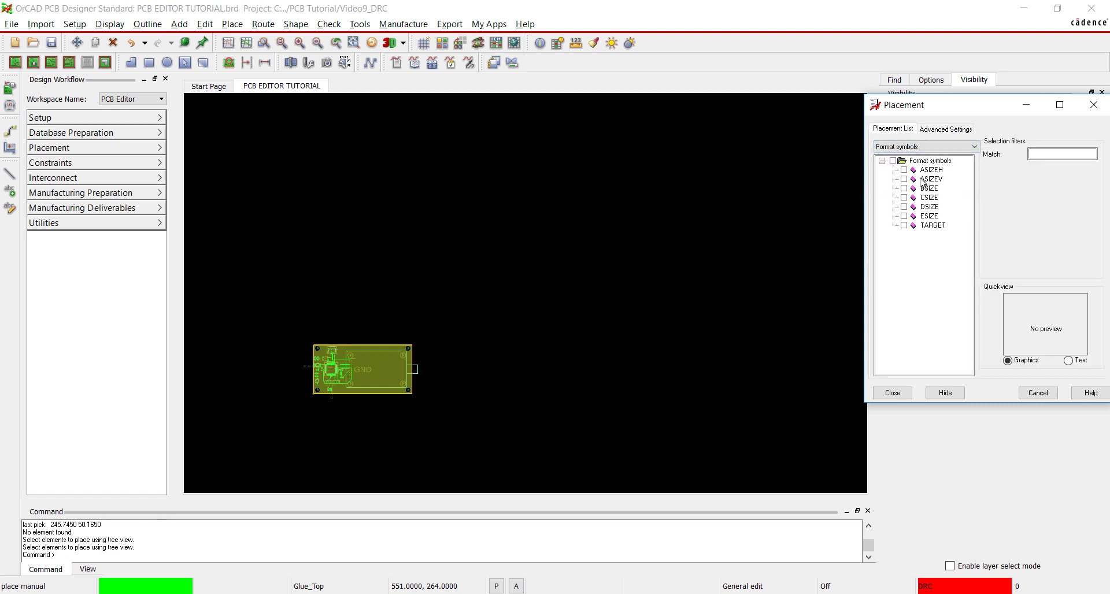
click(904, 170)
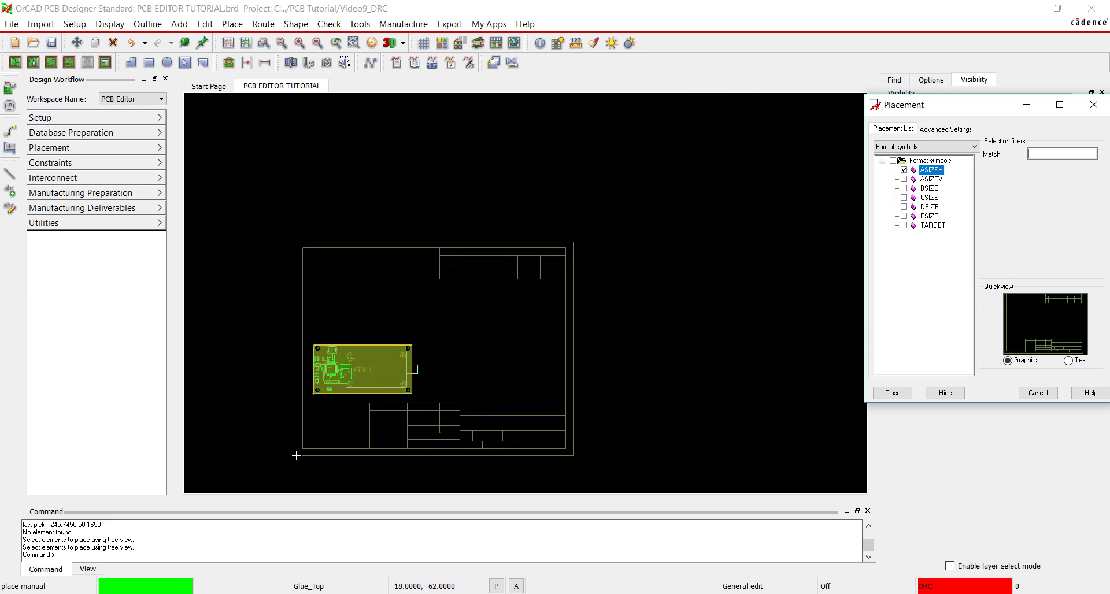
click(297, 455)
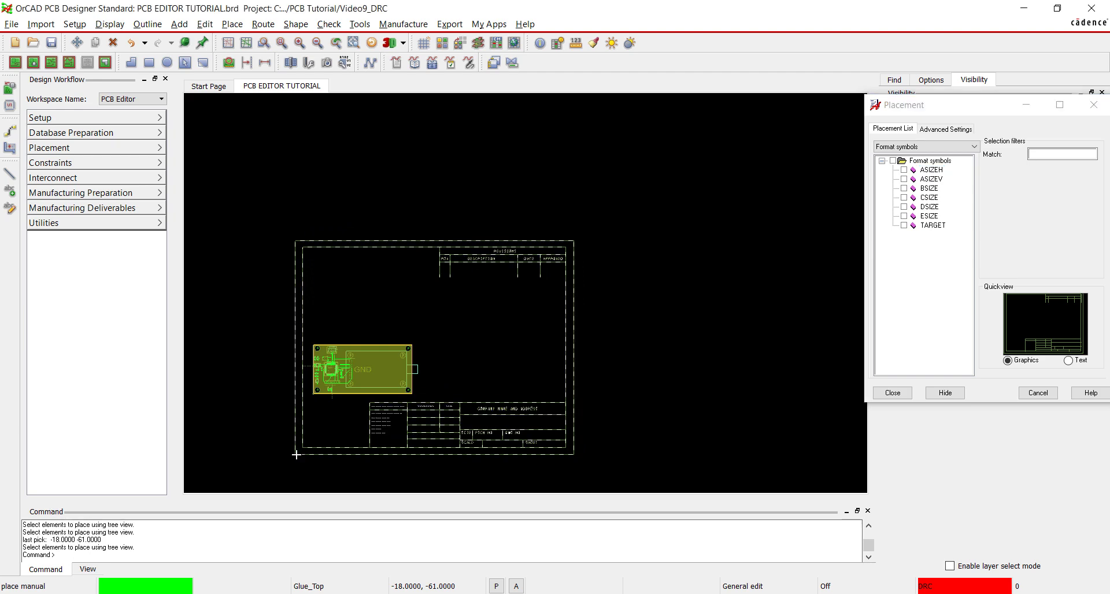
click(318, 46)
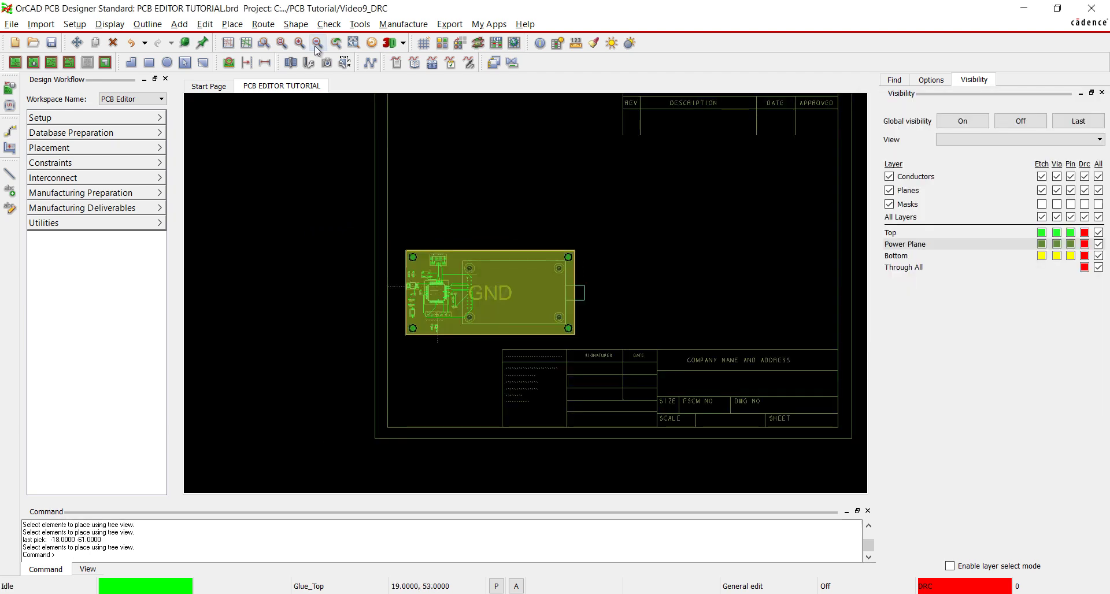
Replace the title-block COMPANY NAME AND ADDRESS text with 'ENA DESIGN AUTOMATION'
right_click(754, 358)
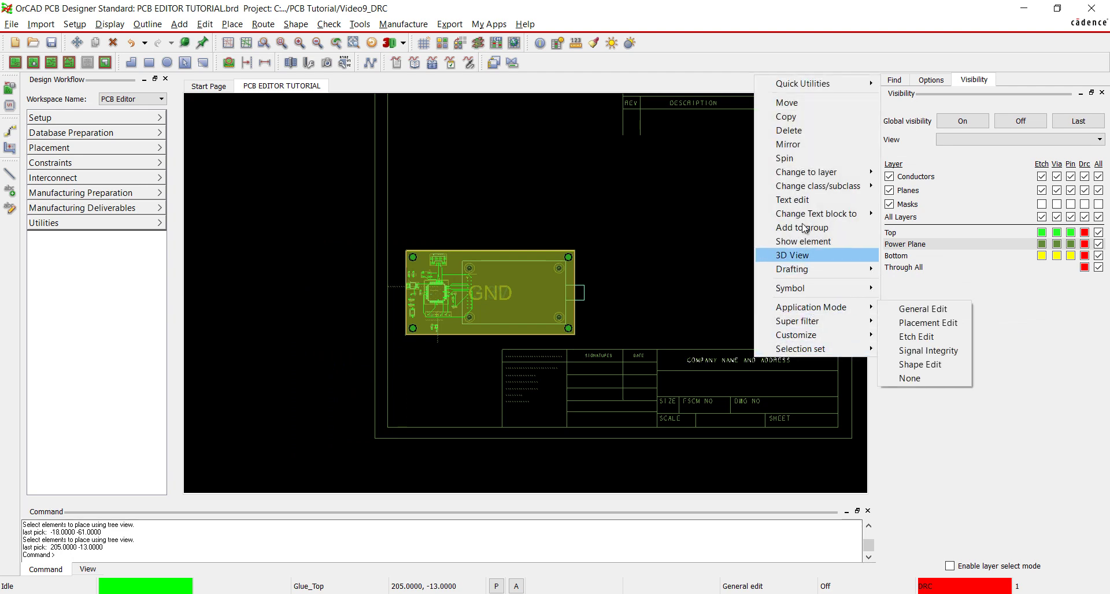
click(805, 201)
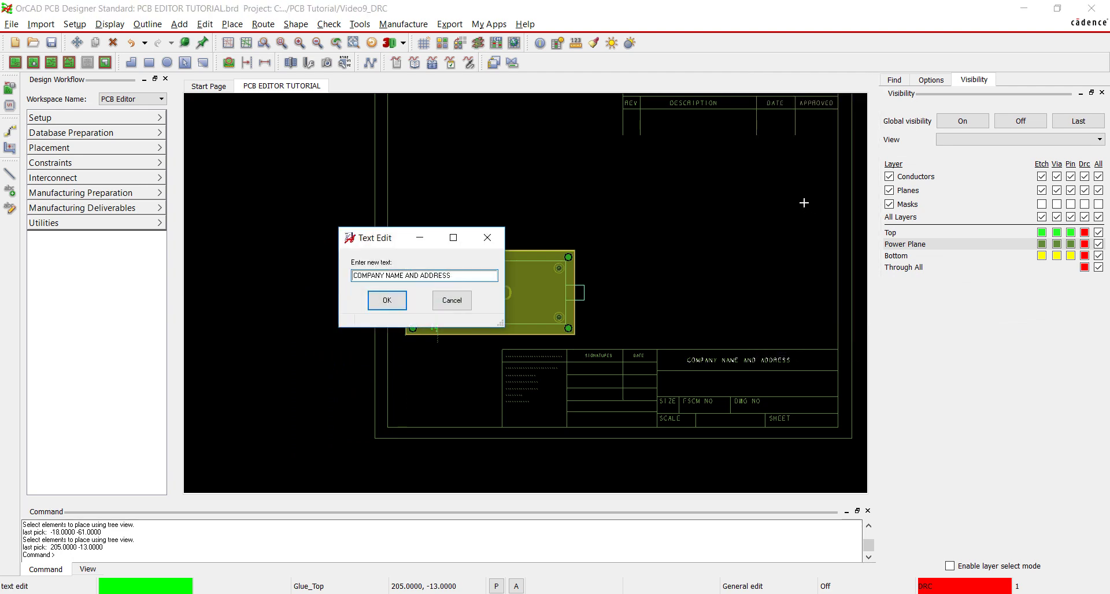
key(ctrl+a)
text(ENA DESIGN AUTOMATION)
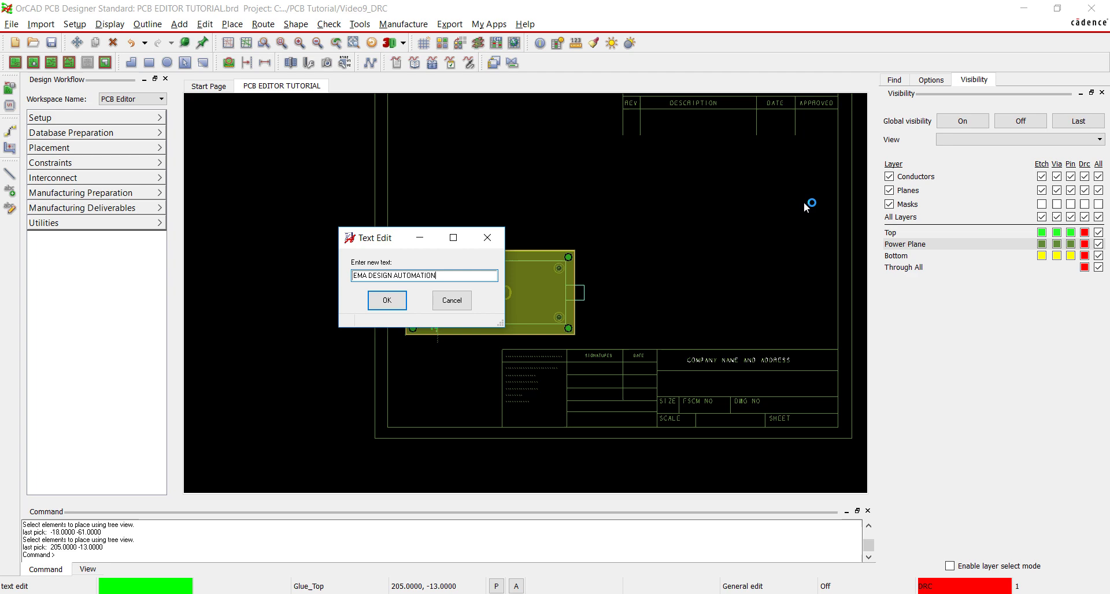
key(Return)
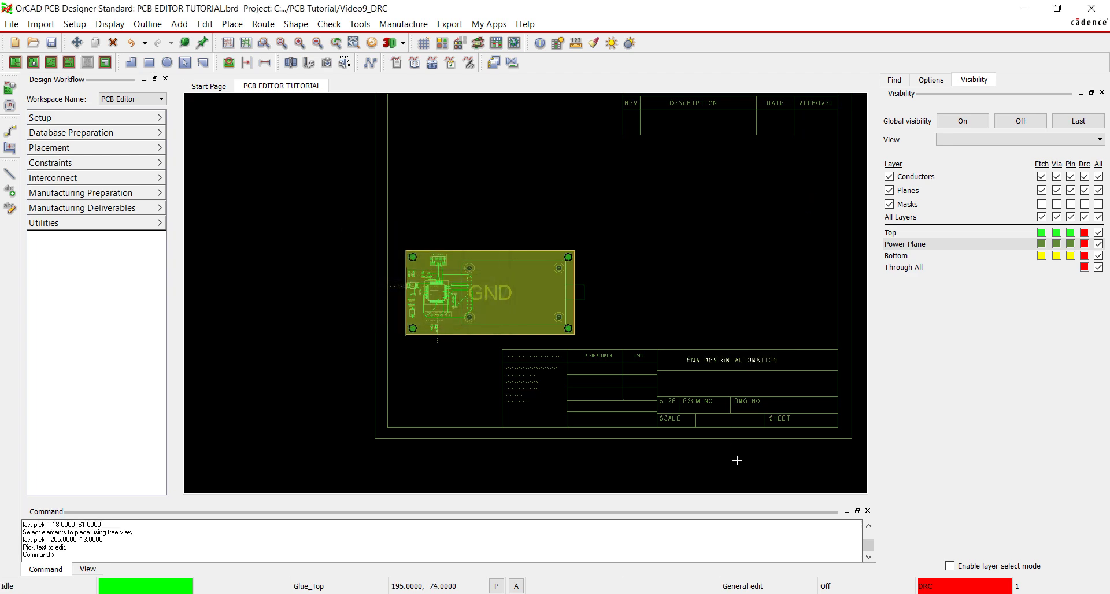
Delete the stray TI965 text sitting left of the board
click(737, 460)
key(F2)
right_click(312, 216)
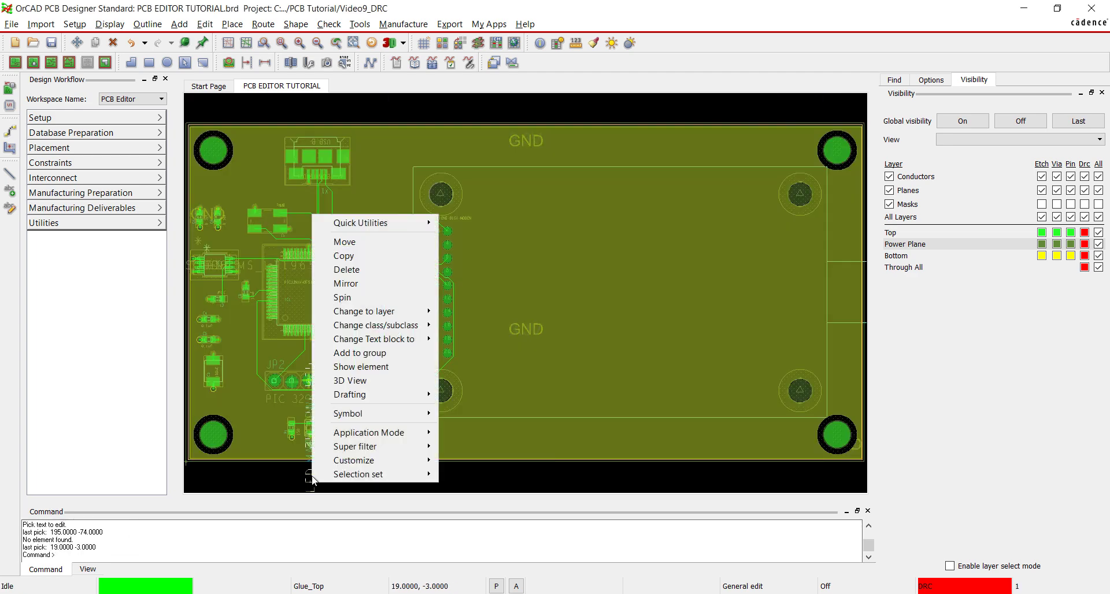
click(347, 270)
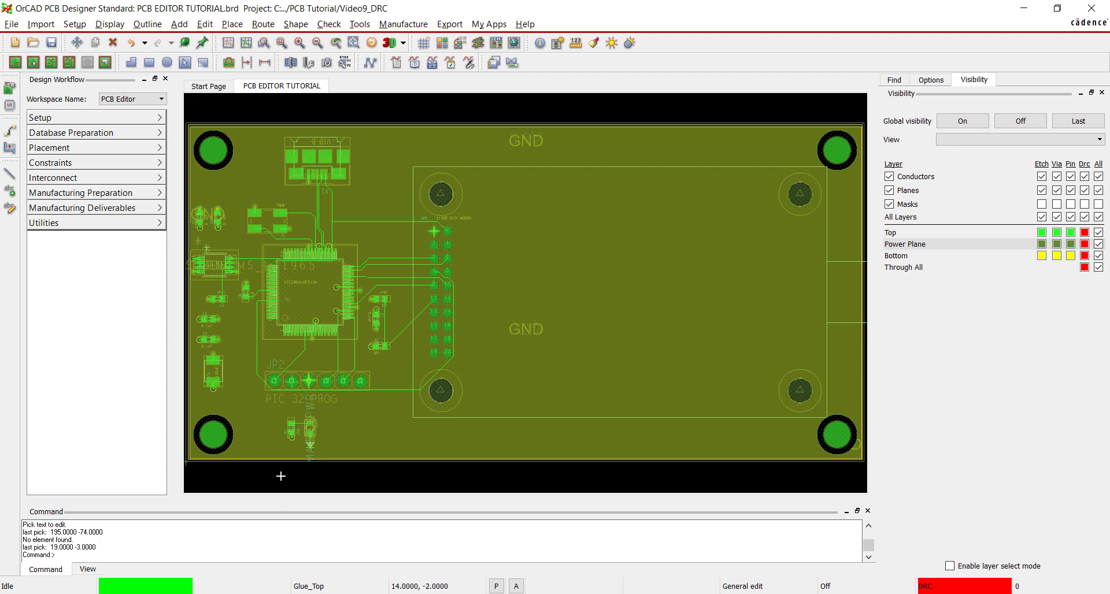
click(318, 43)
click(342, 281)
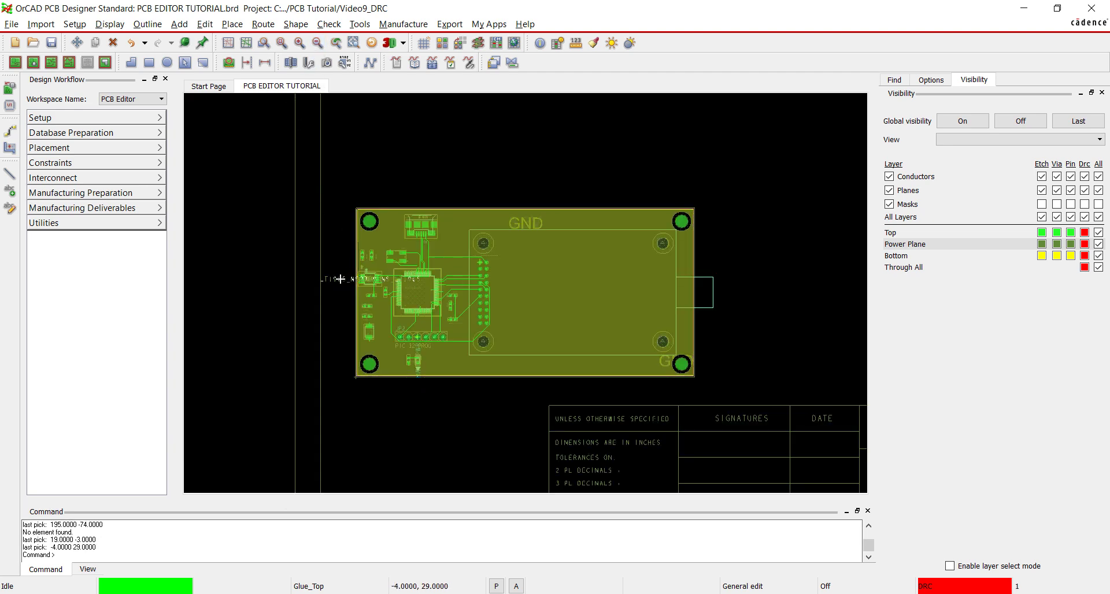
right_click(341, 280)
click(370, 335)
Drag the vertical label below PIC 32 PROG slightly lower to a new spot
click(282, 43)
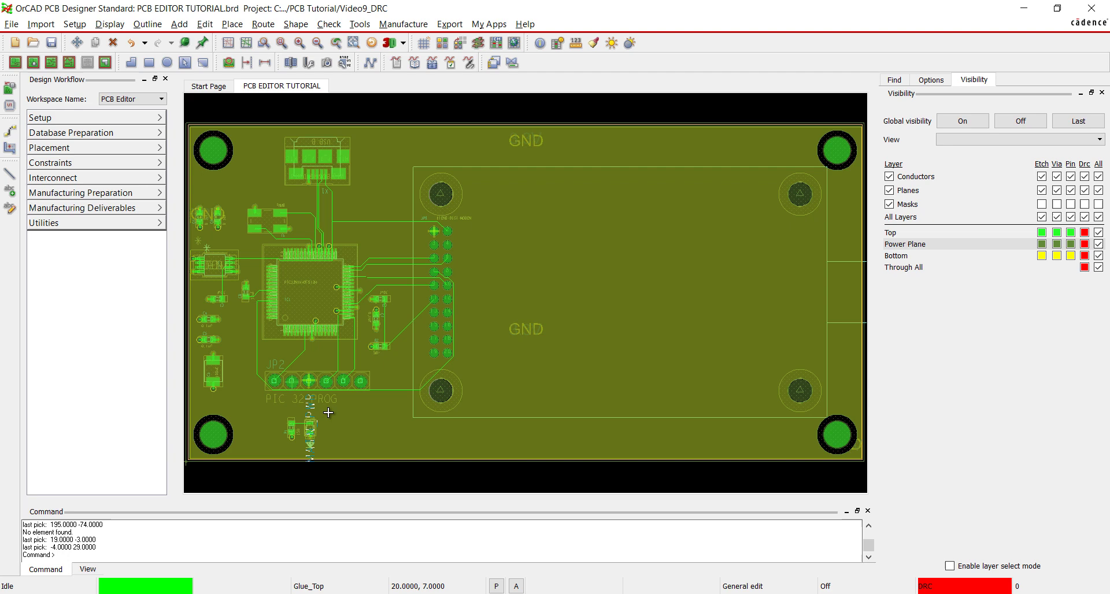
drag(327, 413, 330, 426)
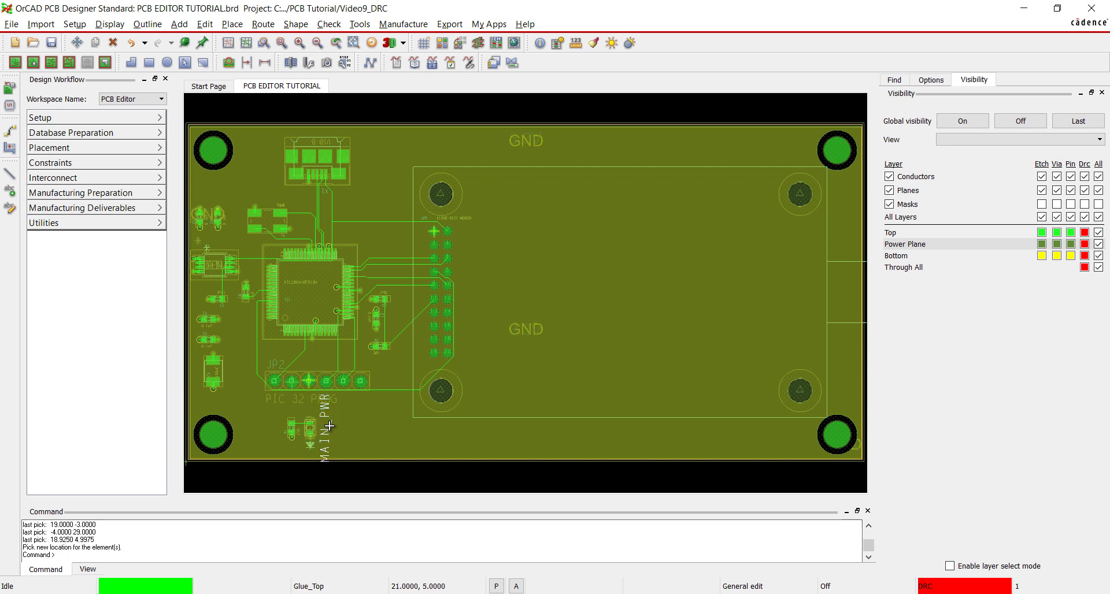
click(206, 24)
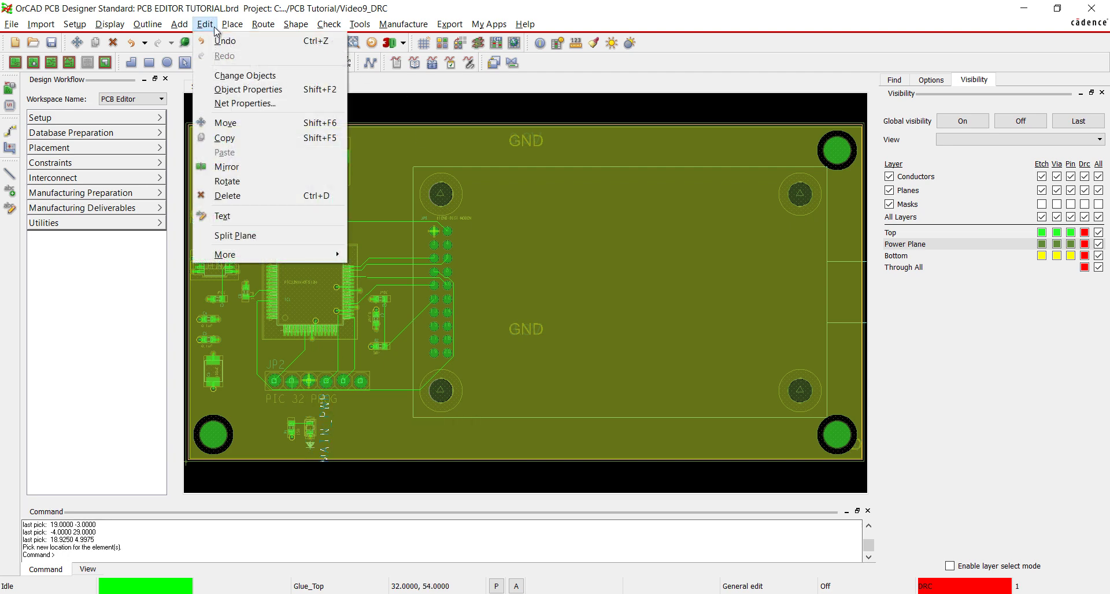
Change the MAIN_PWR, JP2, X1, R2, IC1, GND and C5 labels to text block 2
click(229, 76)
click(931, 80)
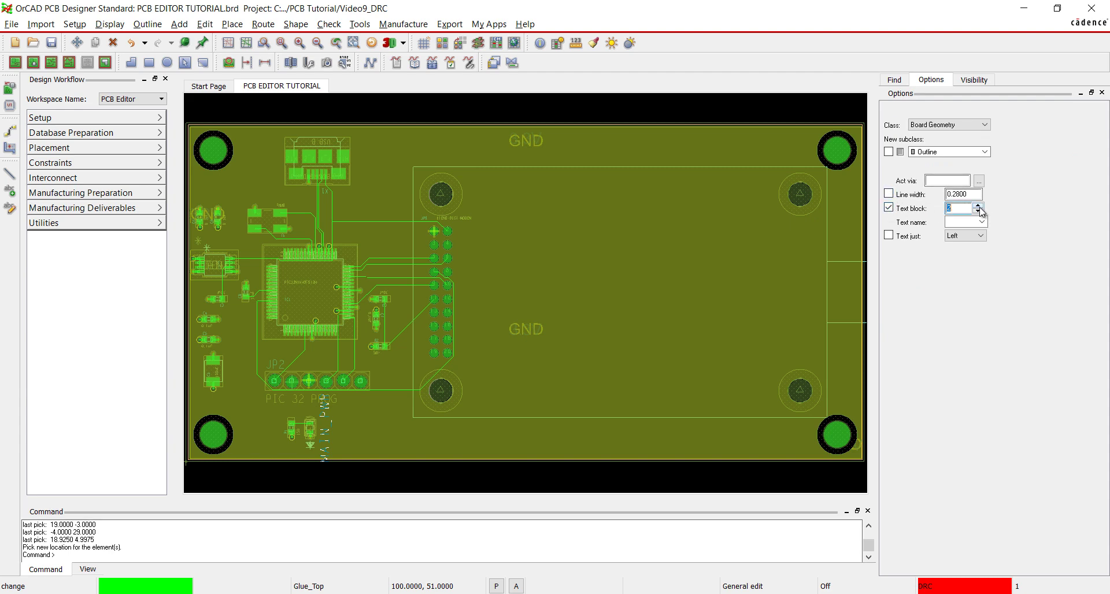
click(328, 439)
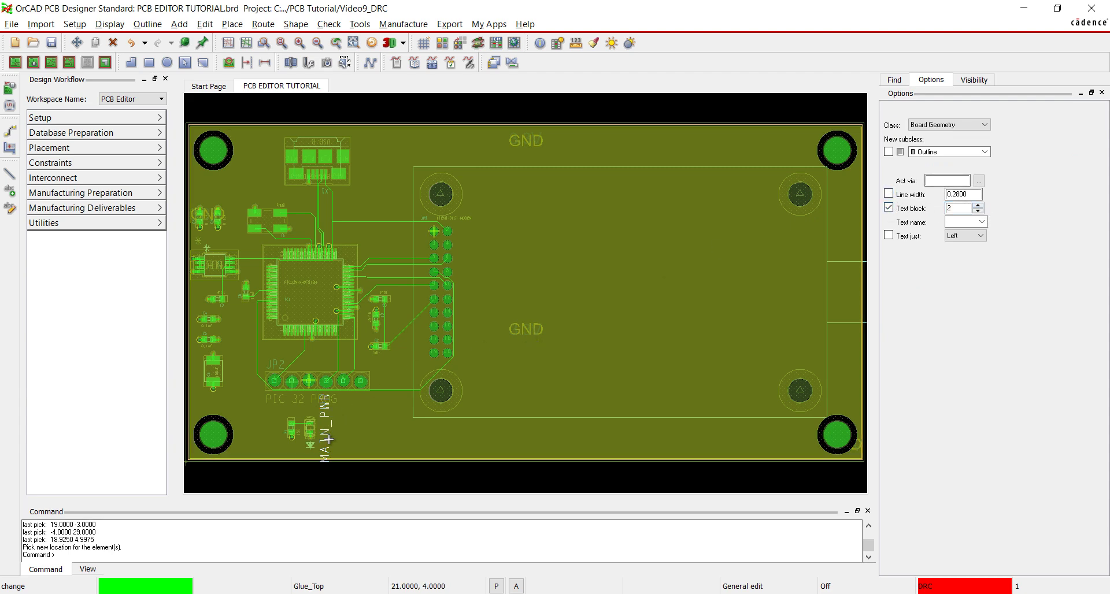
click(270, 365)
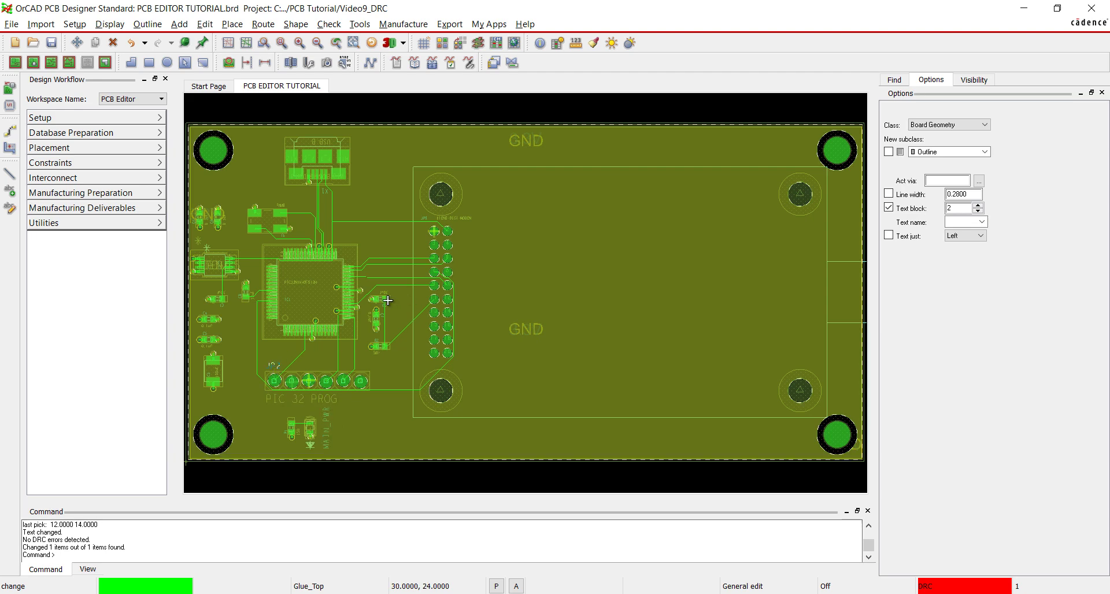
click(324, 191)
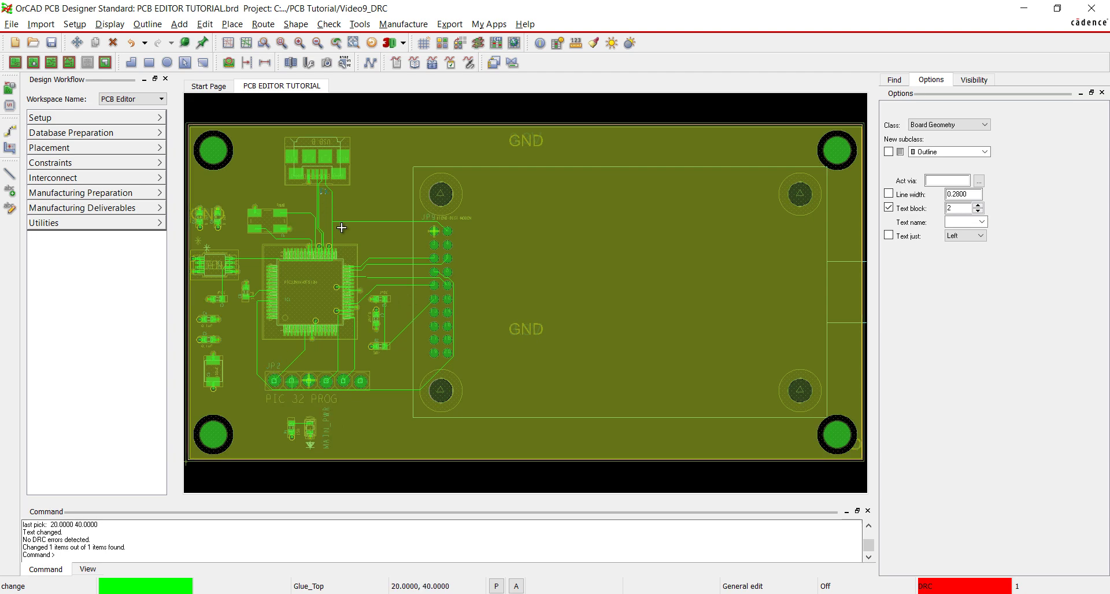
click(383, 304)
click(377, 347)
click(290, 299)
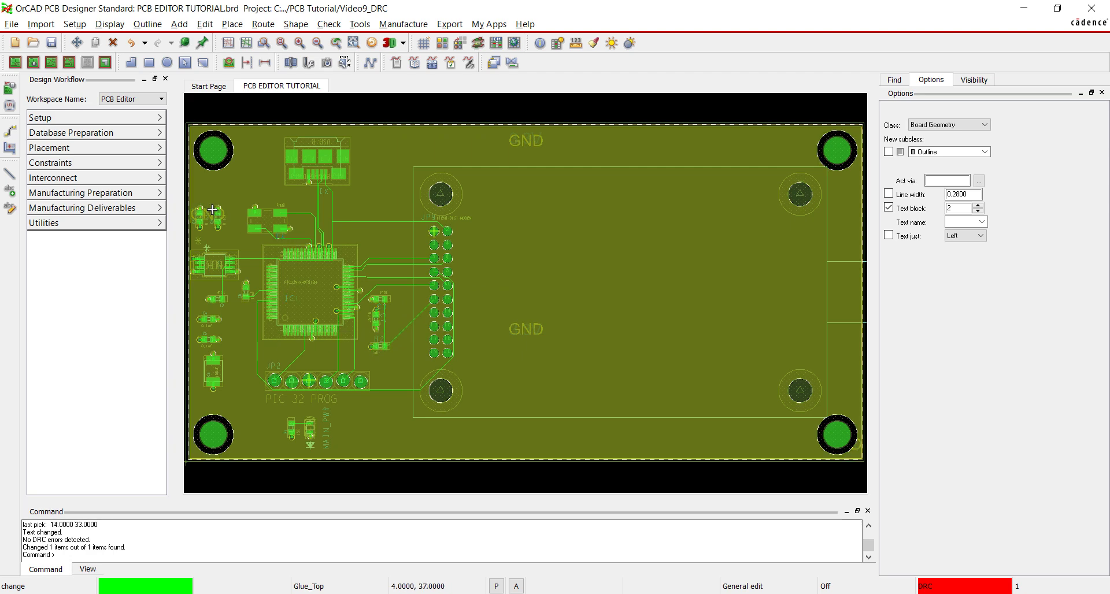
click(192, 224)
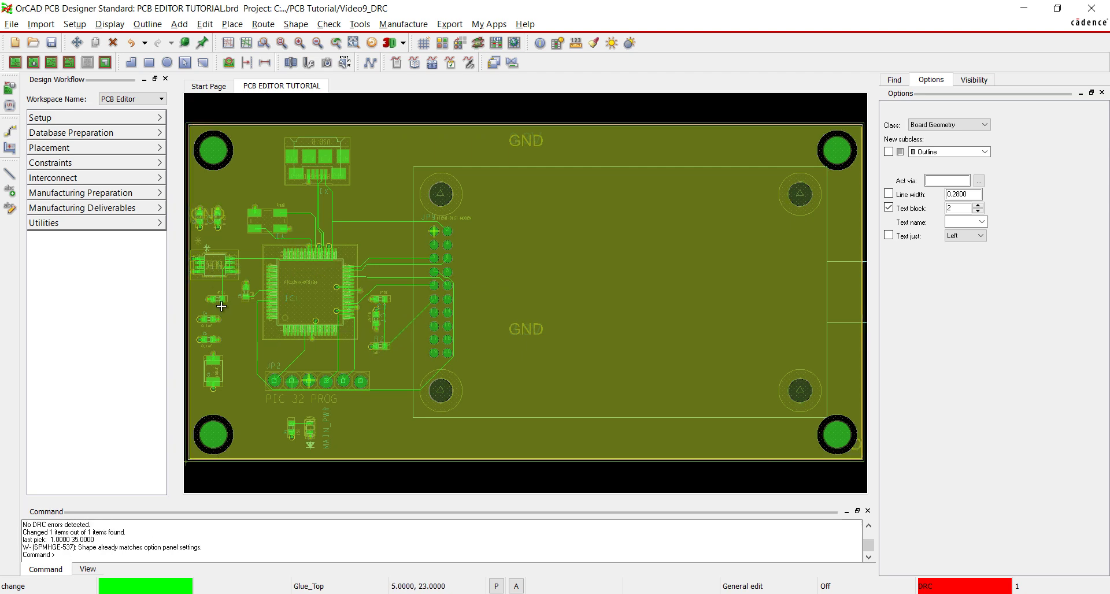
click(208, 333)
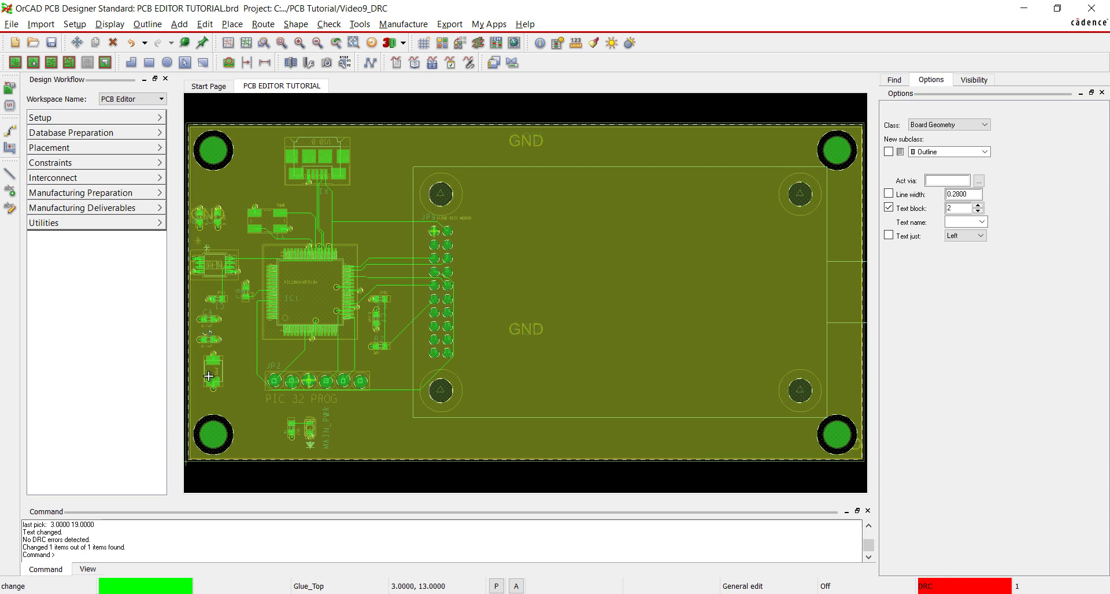
right_click(221, 231)
Start adding text on the Ref Des Assembly_Top class with text block 2
click(236, 240)
click(179, 24)
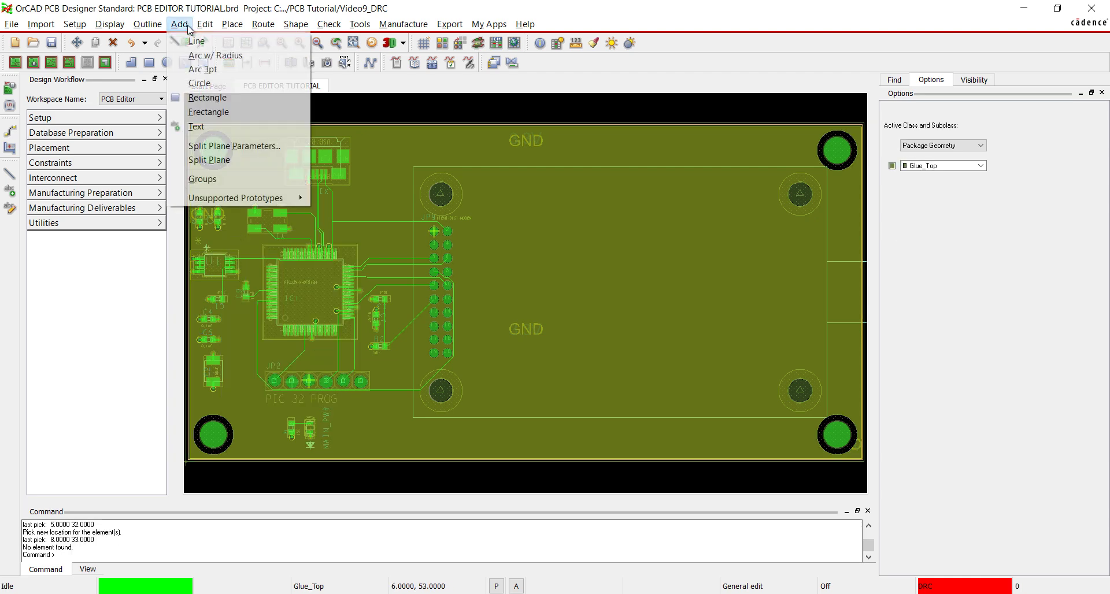
click(217, 127)
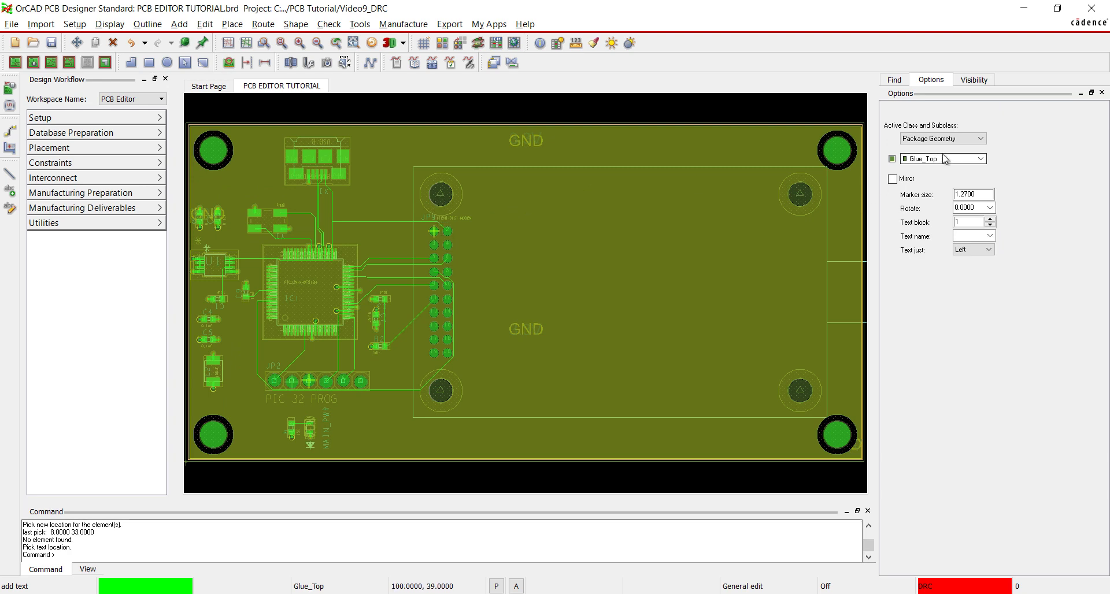
click(959, 138)
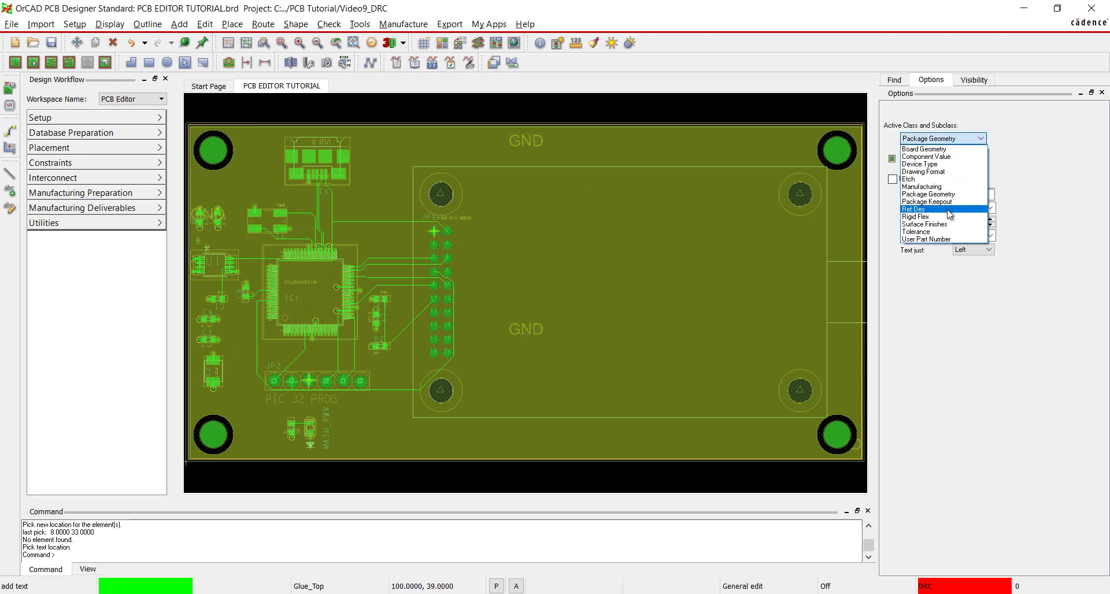
click(948, 214)
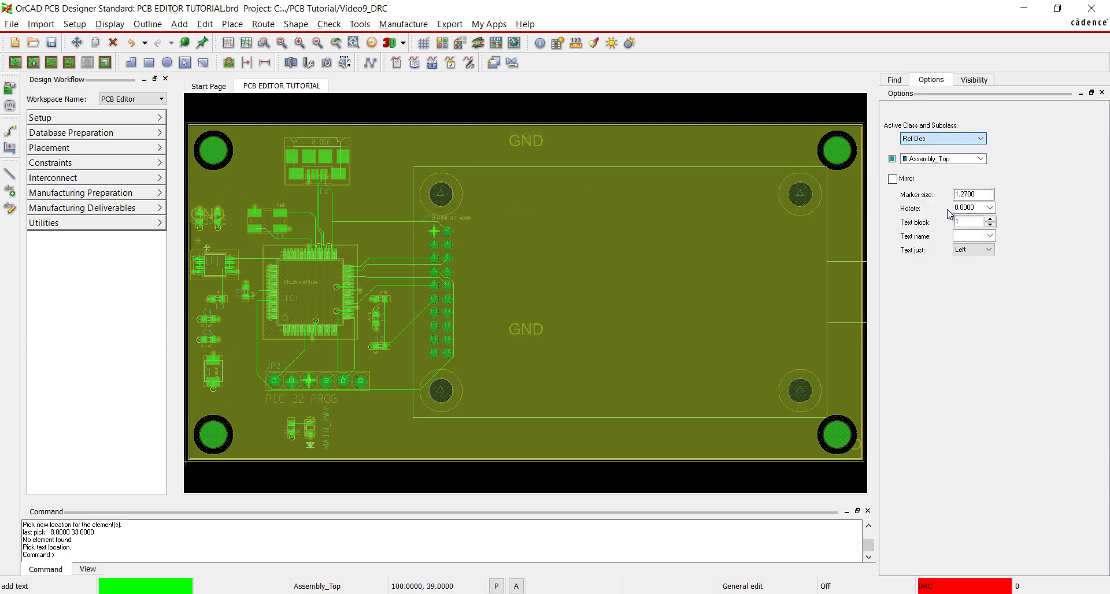
click(990, 219)
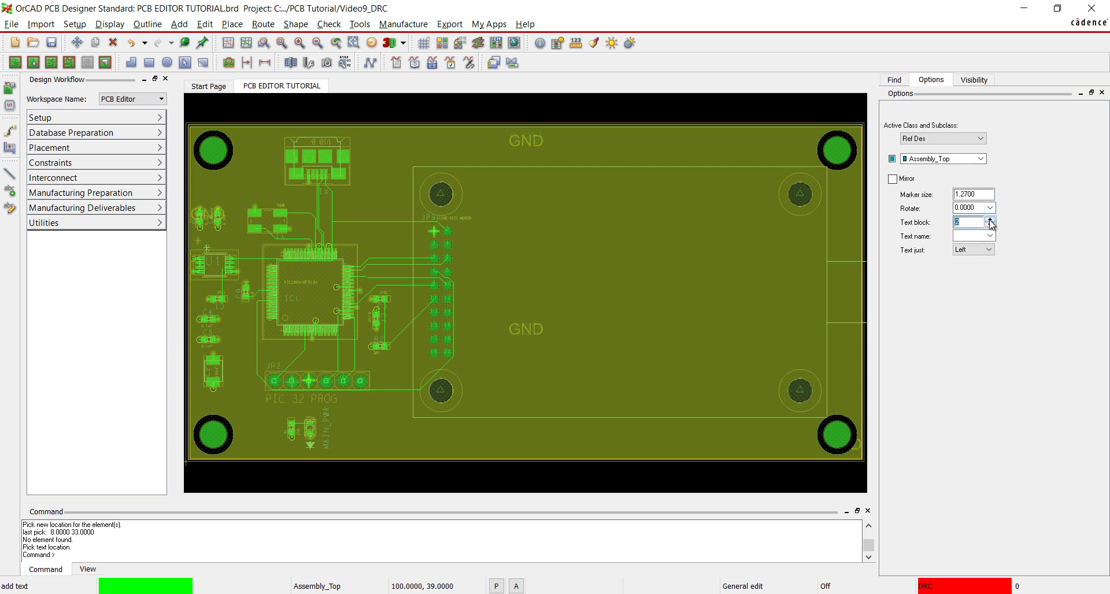
Place a 'JP9' label beside the JP9 header and attach it
click(435, 313)
click(530, 283)
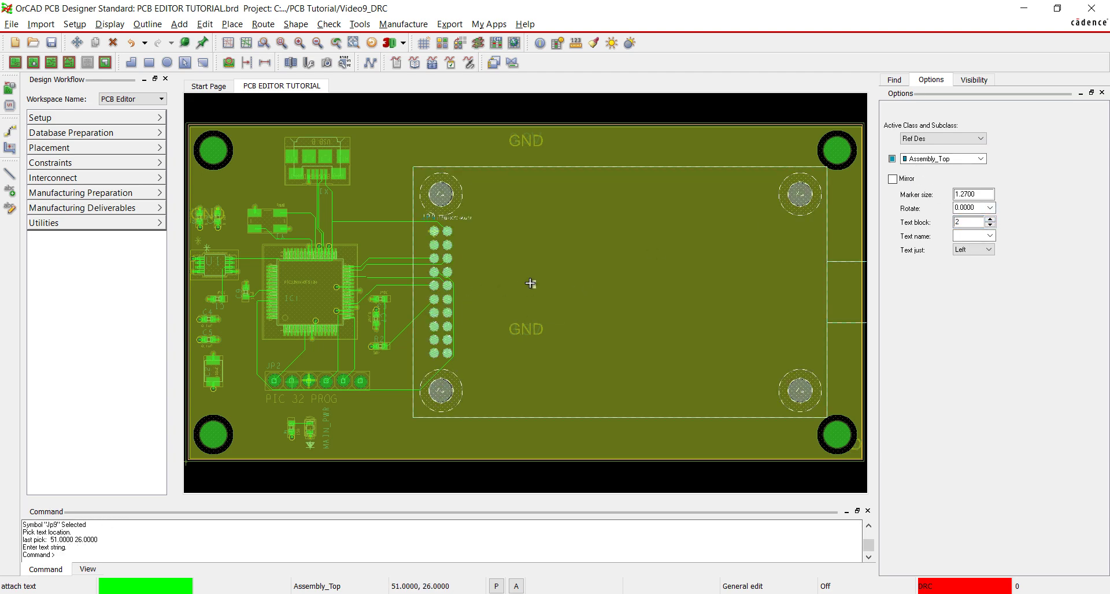
text(JP9)
key(Return)
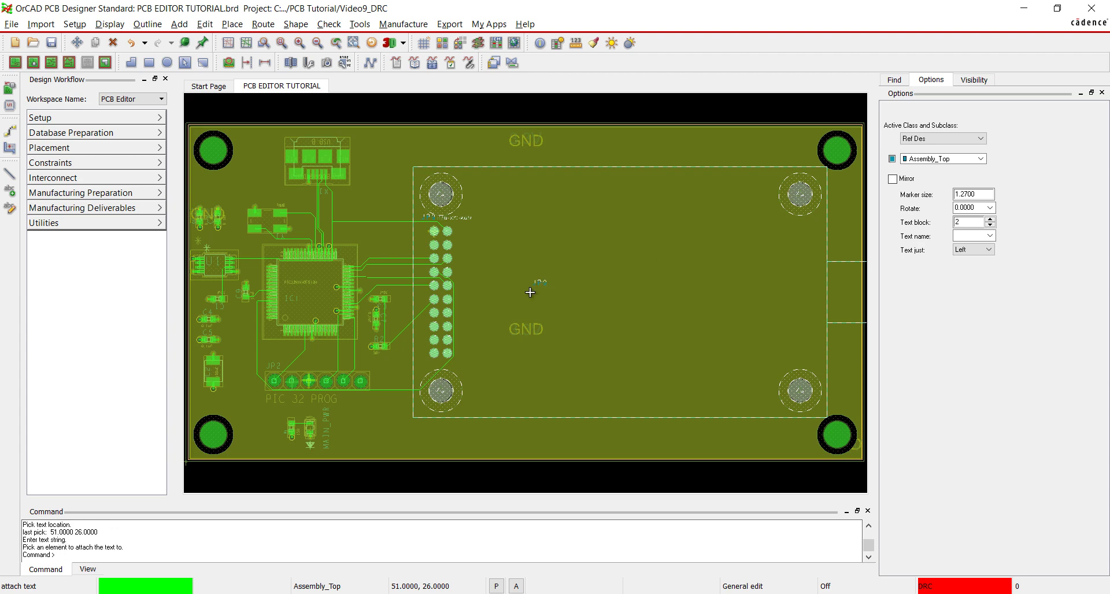
right_click(542, 393)
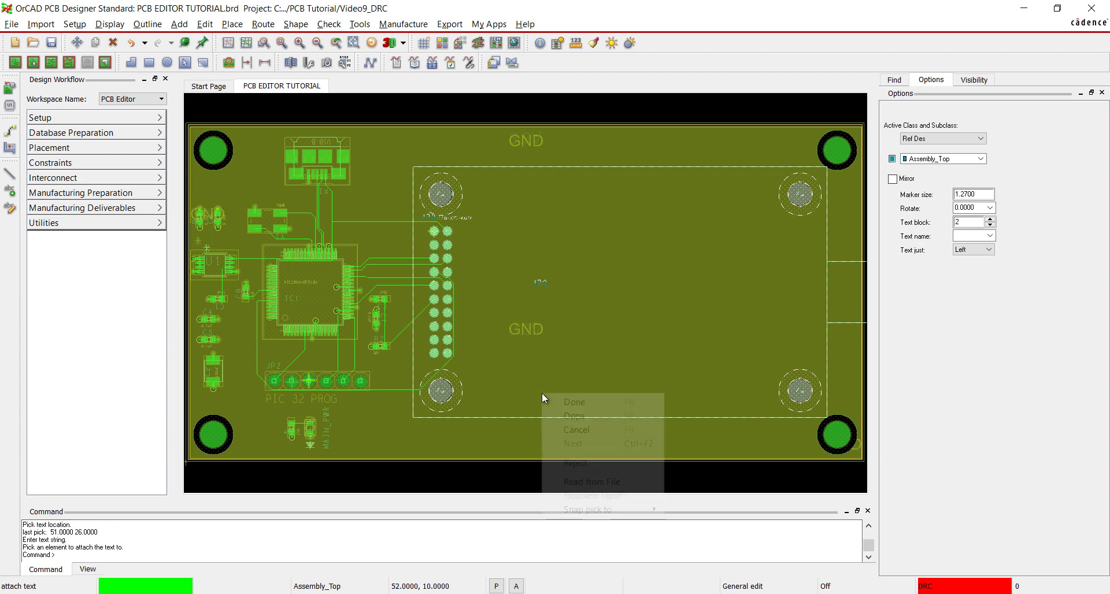
click(553, 396)
click(541, 285)
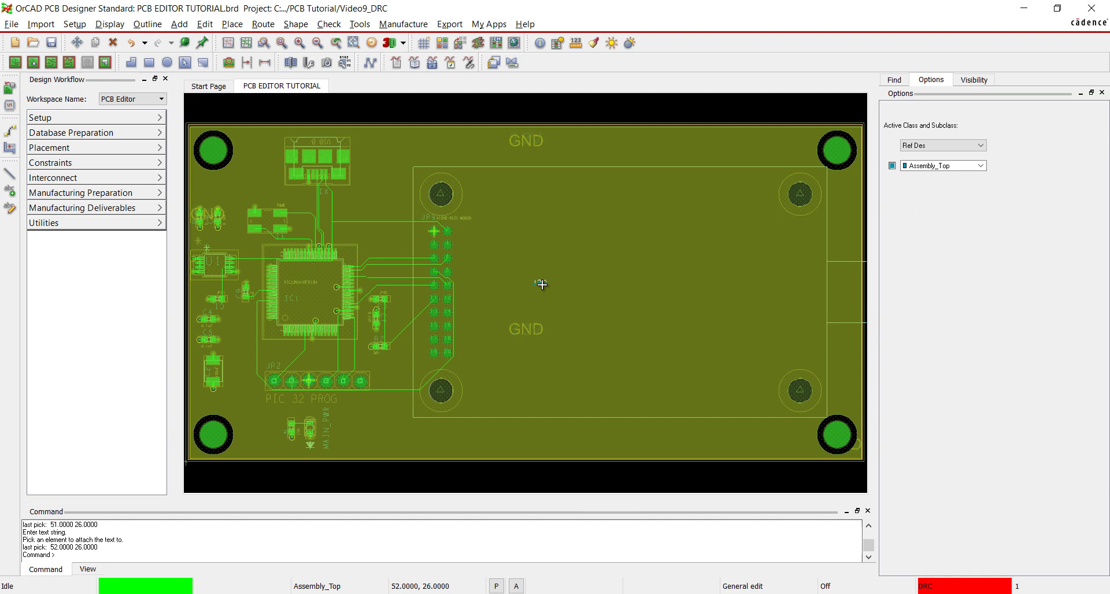
click(543, 287)
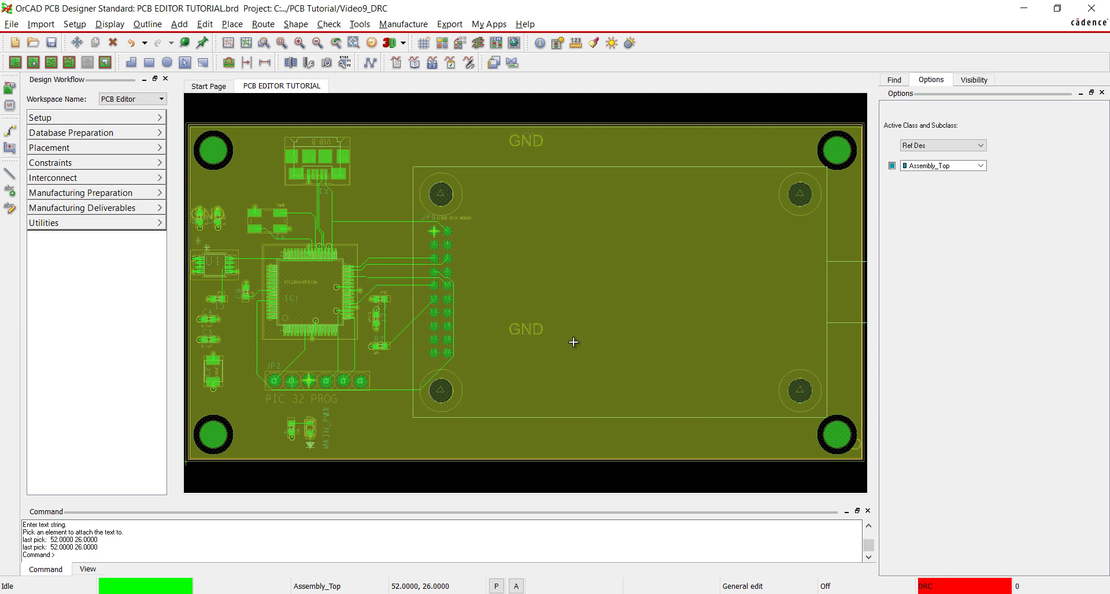
click(76, 23)
click(107, 306)
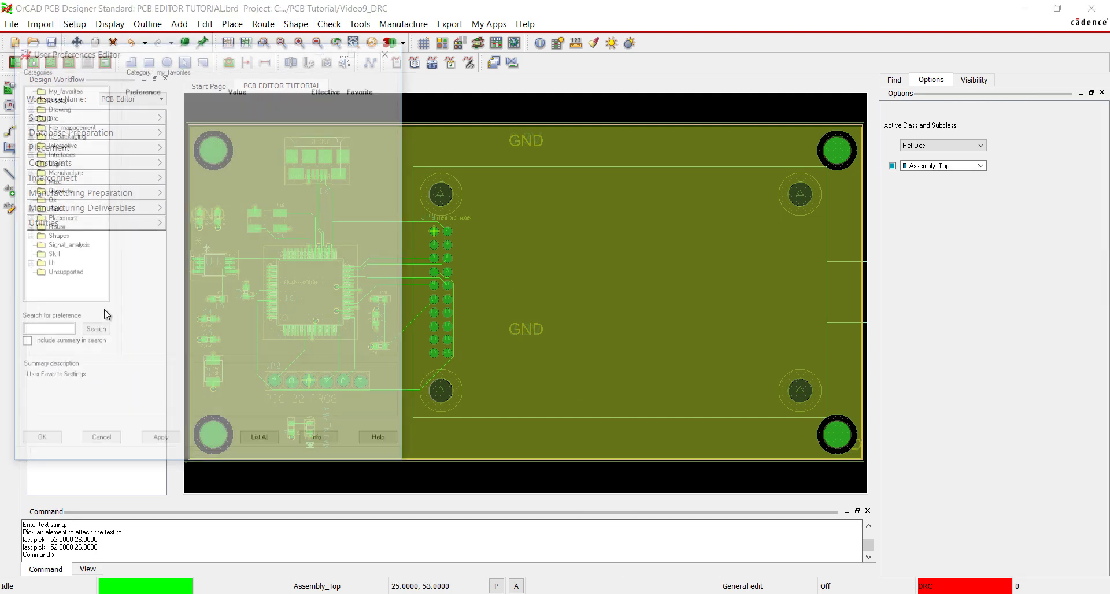
click(27, 125)
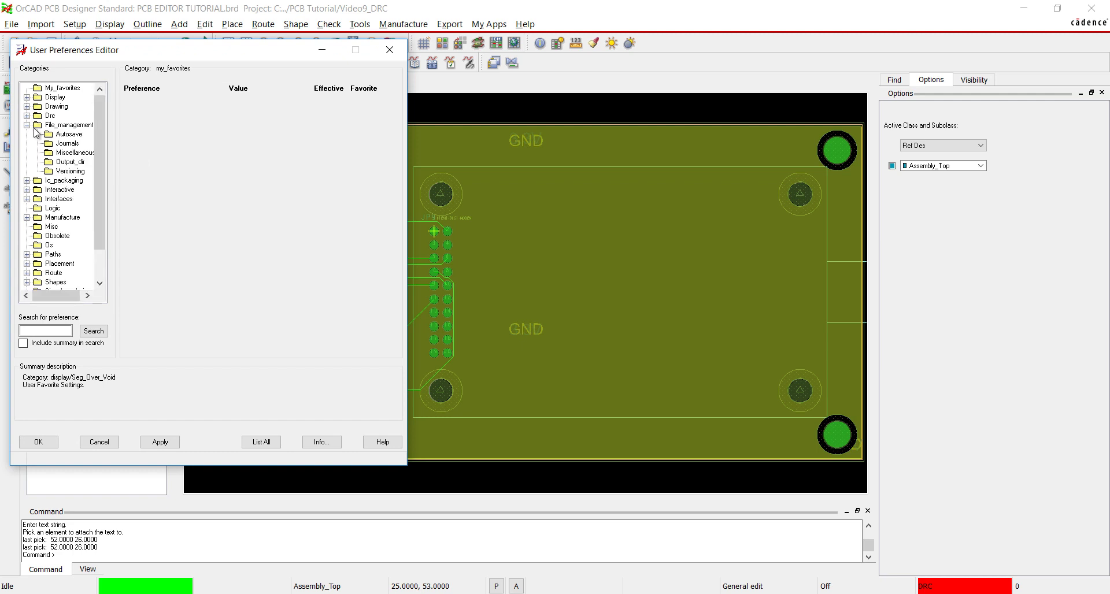
click(70, 161)
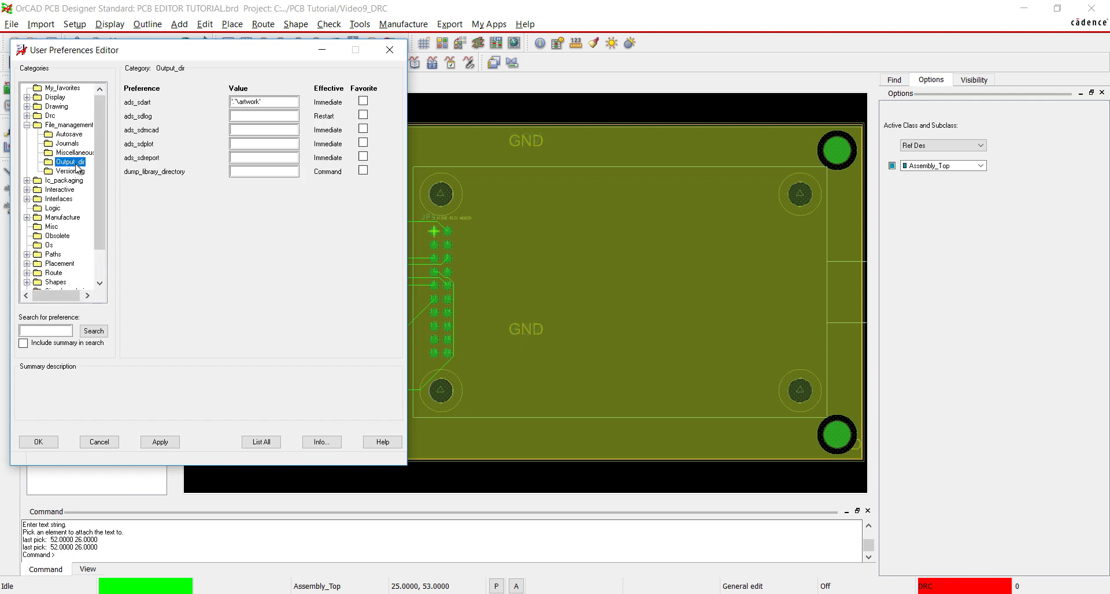
click(277, 129)
click(260, 171)
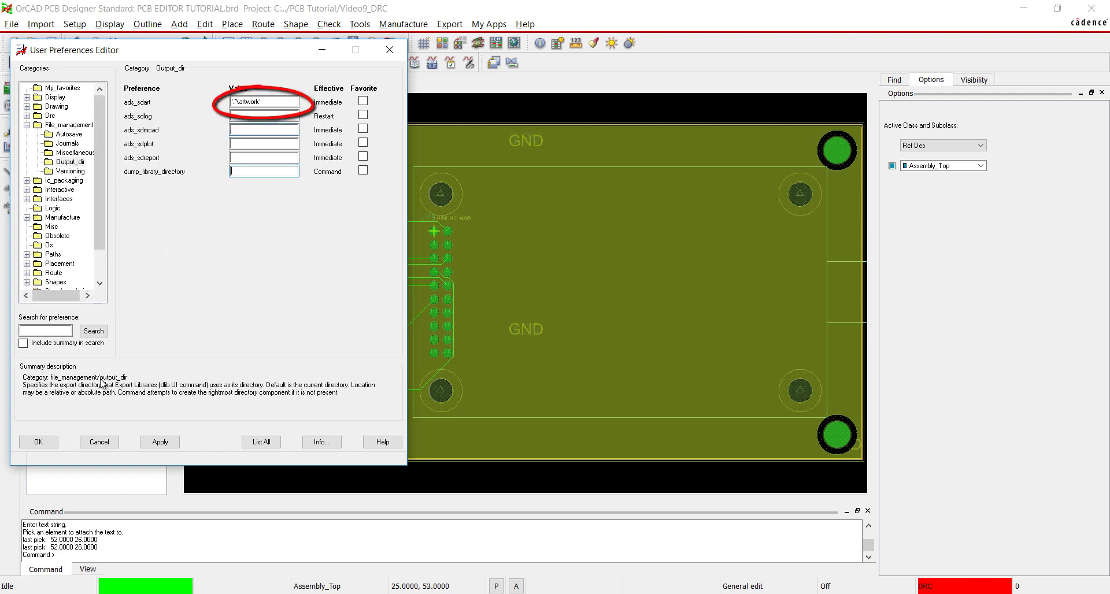
click(39, 442)
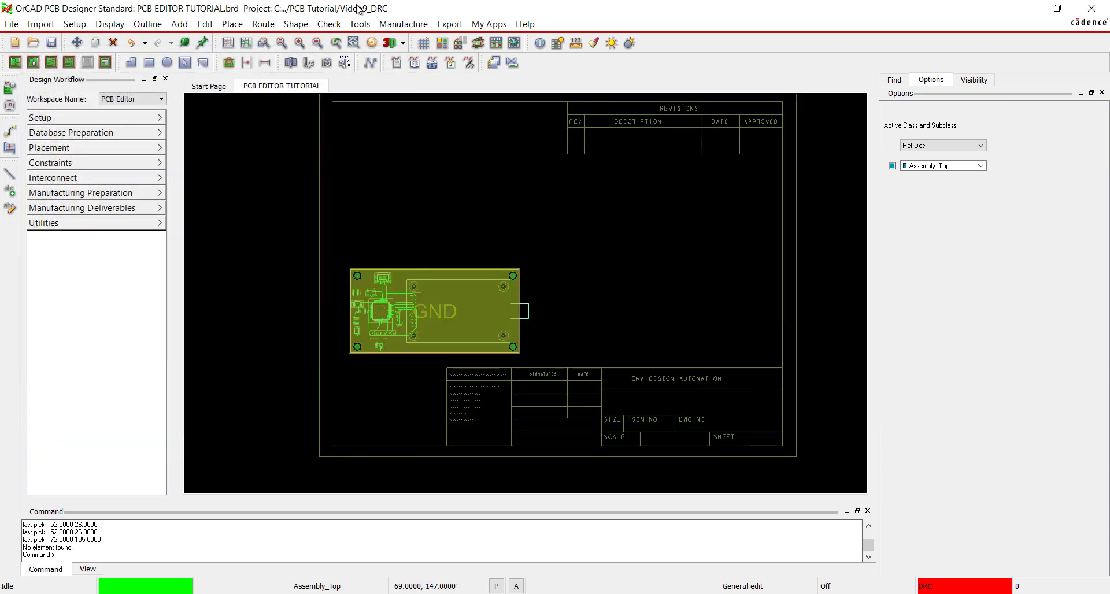
Validate the drill table and auto-generate Cross, Square, Hexagon and Octagon drill symbols
click(403, 24)
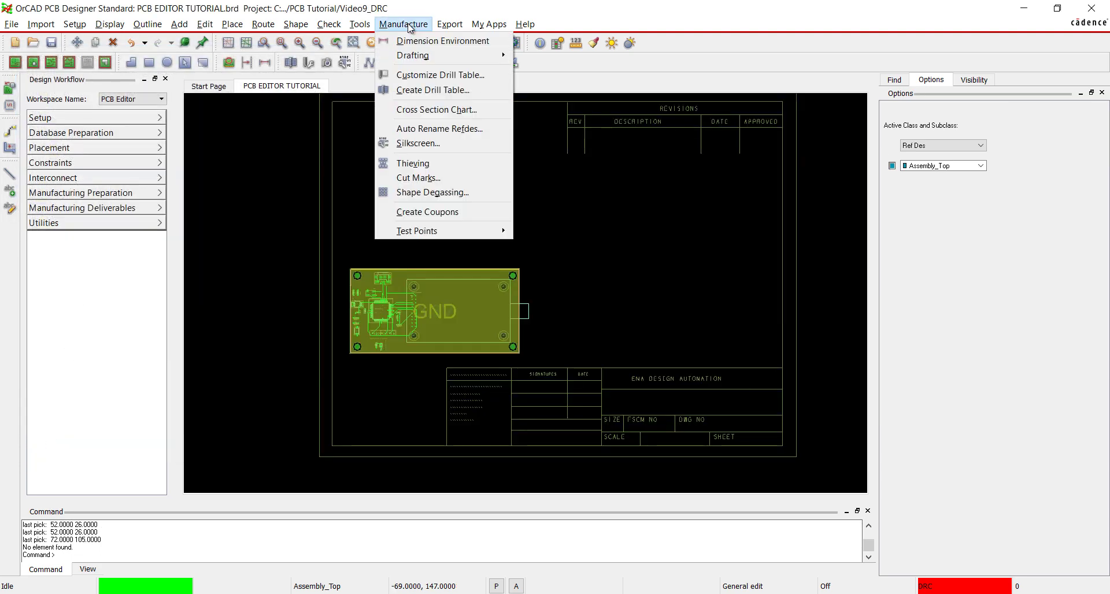
click(425, 75)
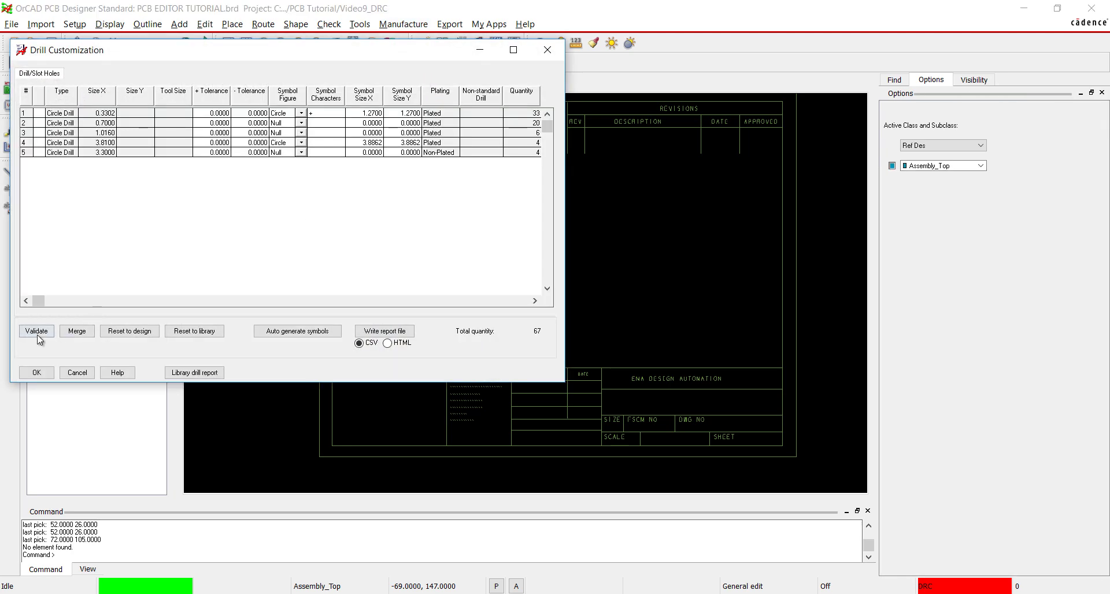
click(40, 338)
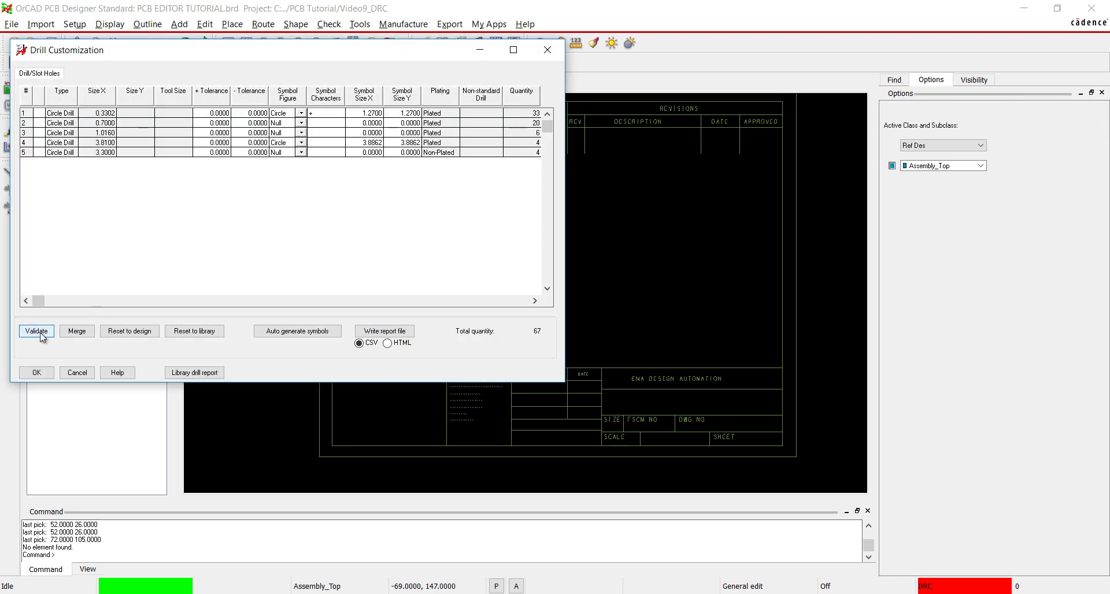
click(284, 333)
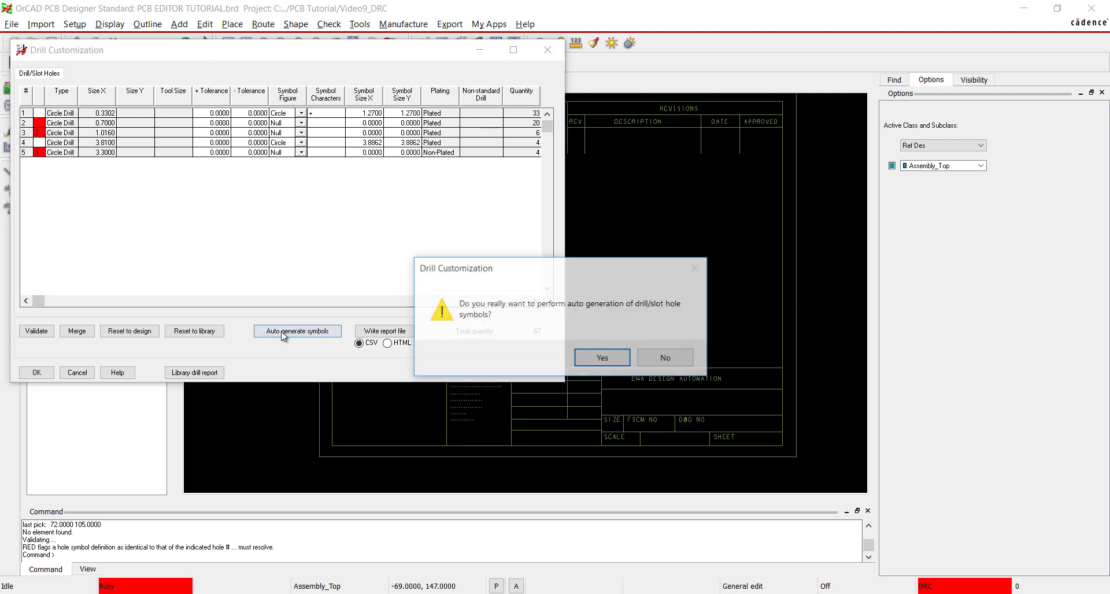
click(603, 359)
key(Return)
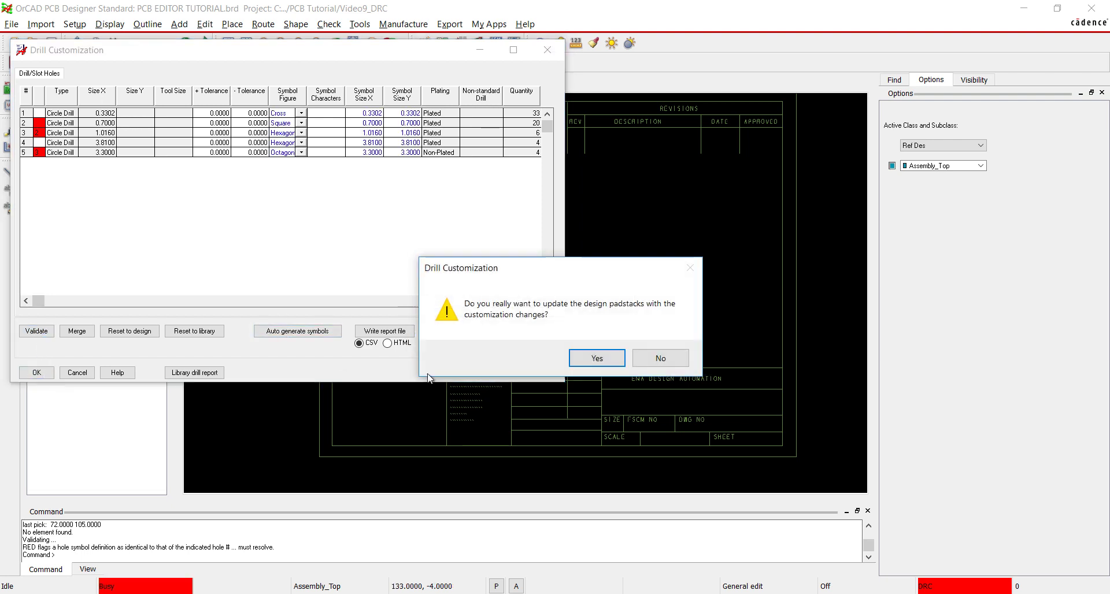
Apply the symbols to padstacks and place the millimetre drill chart right of the board
click(597, 358)
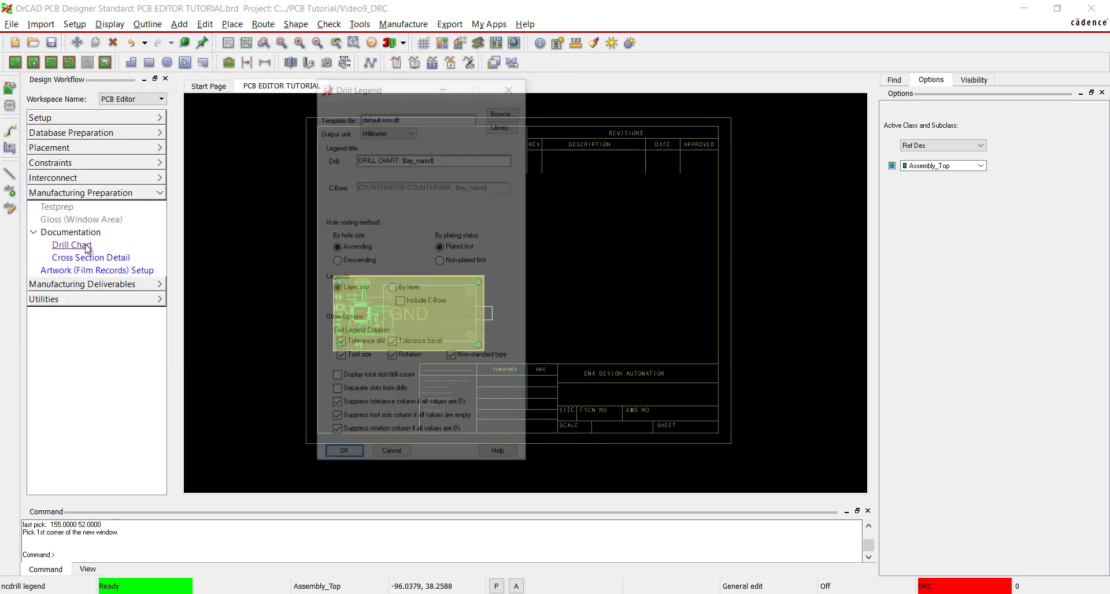
click(342, 455)
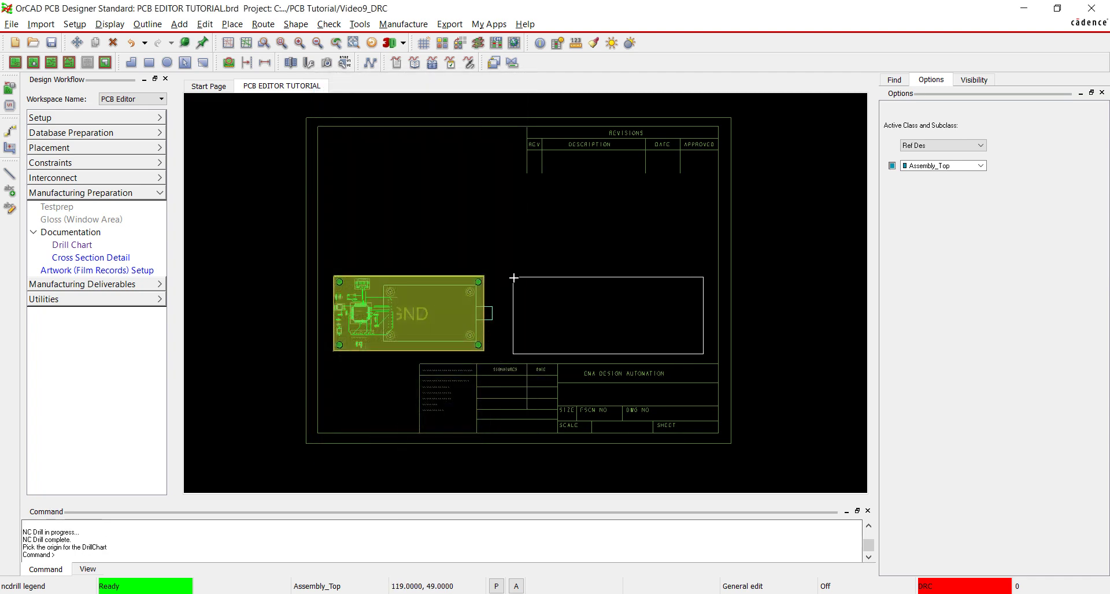
click(516, 282)
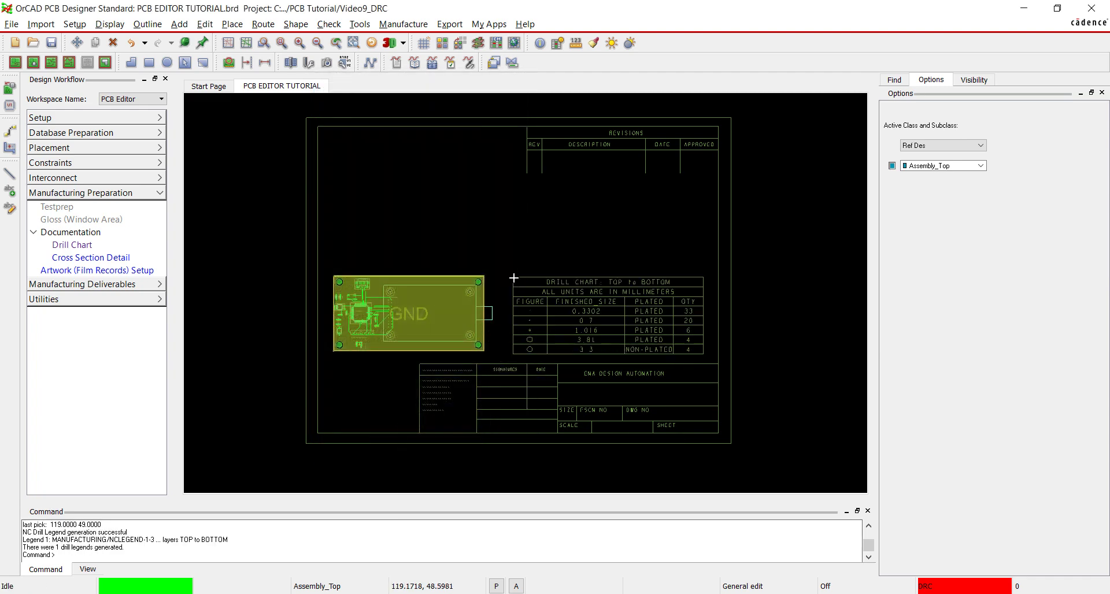
Place a cross-section chart of the three-layer stackup just above the drill chart
click(110, 257)
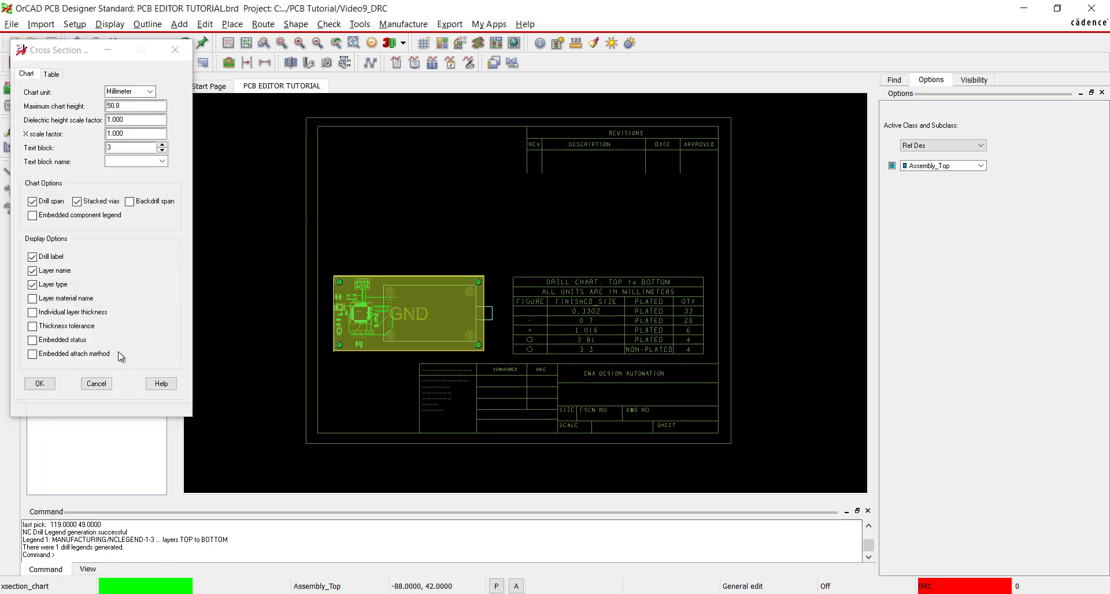
click(40, 384)
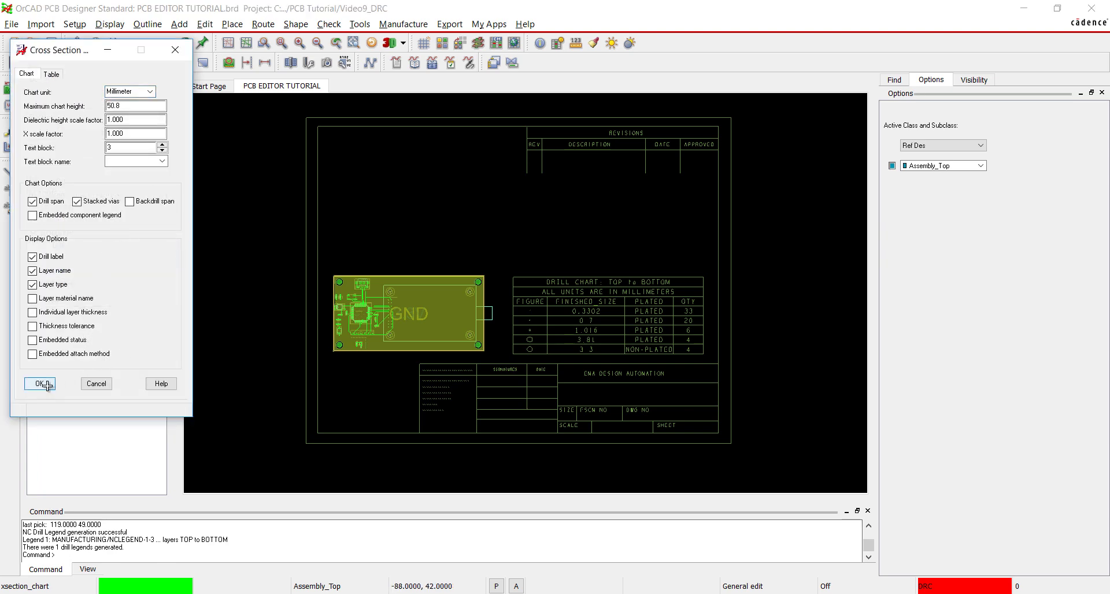
click(568, 272)
scroll(608, 217, up, 2)
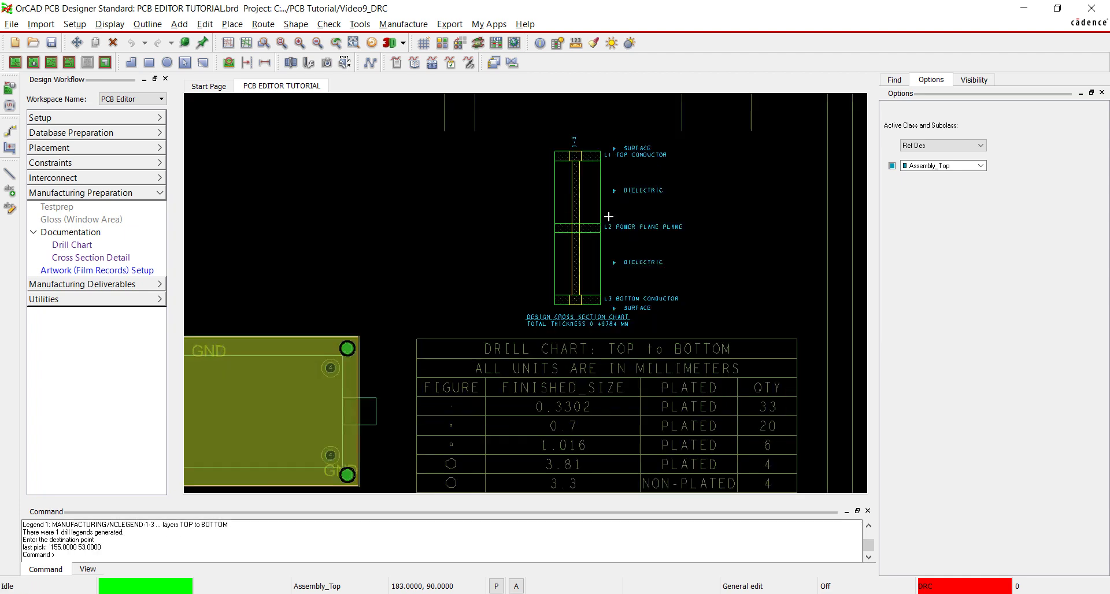
scroll(608, 216, down, 2)
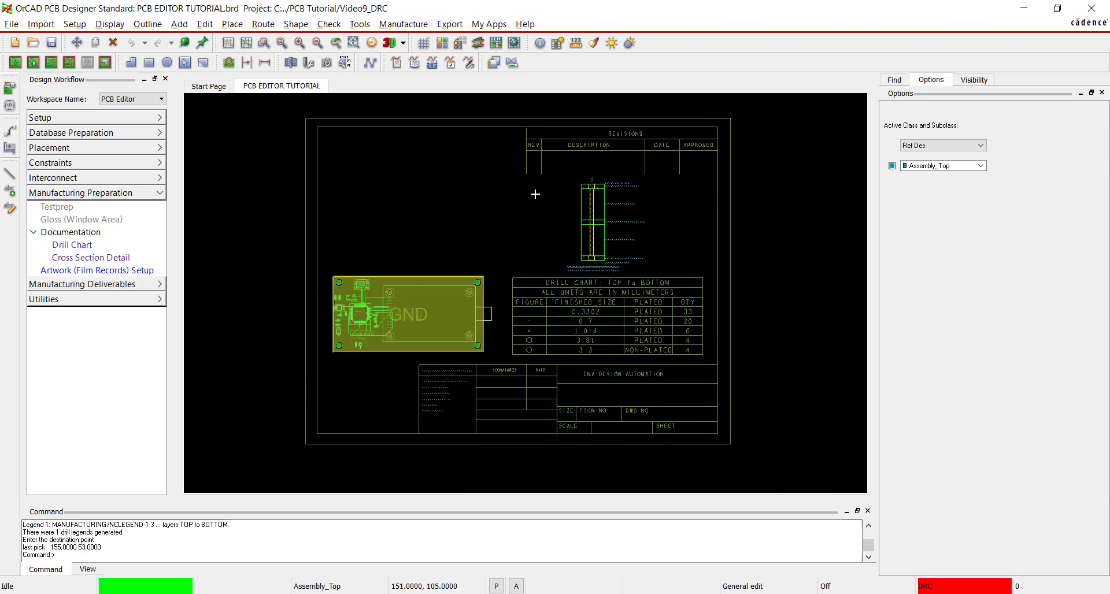
Add a 100 linear width dimension across the board's top edge
click(417, 26)
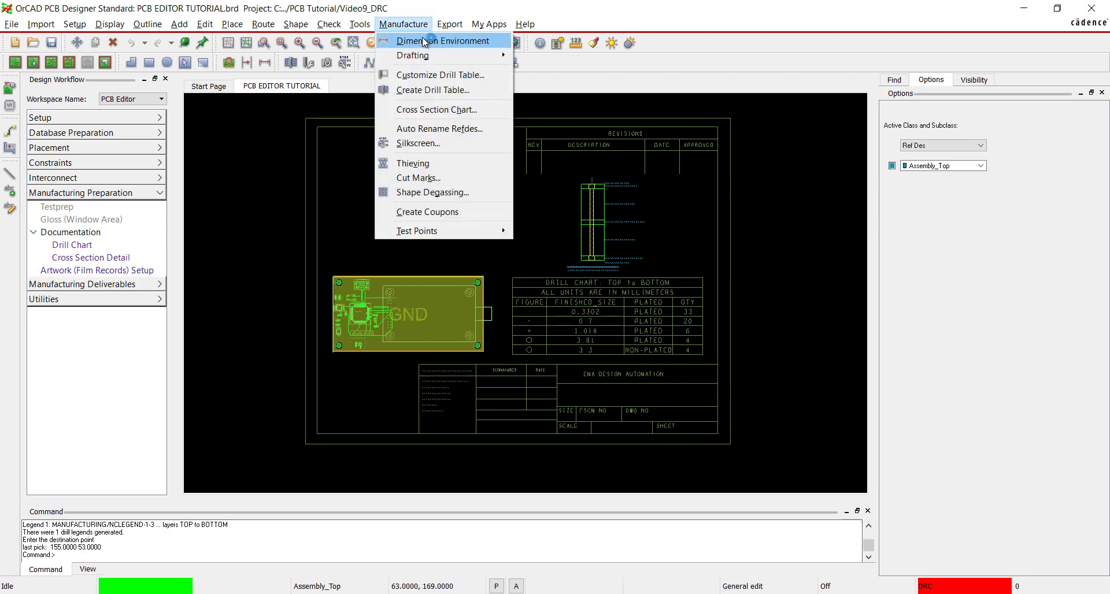
click(422, 41)
right_click(400, 240)
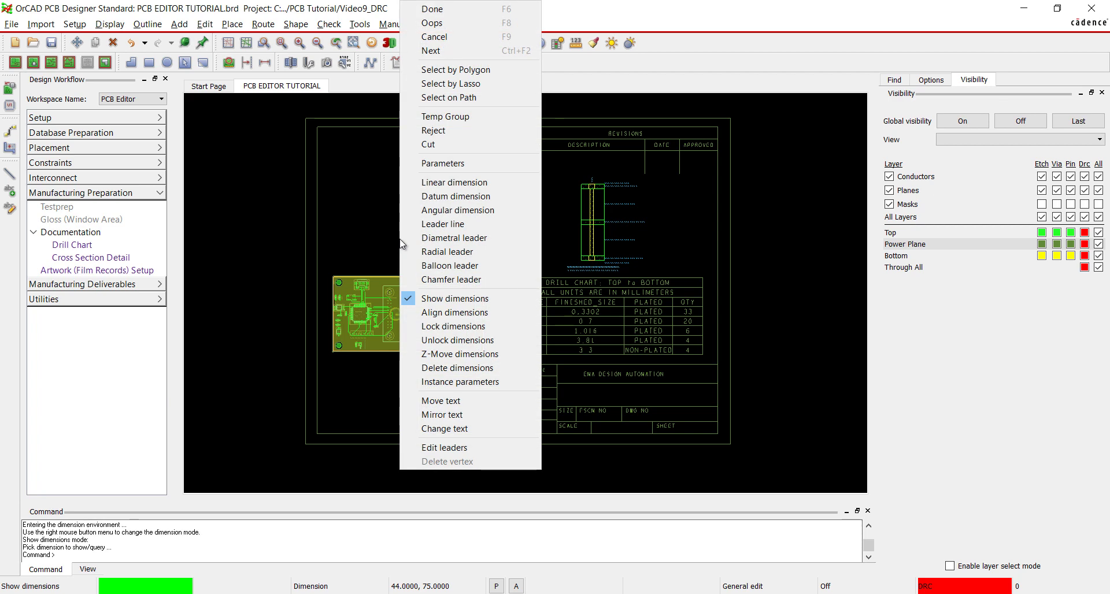
click(463, 182)
click(334, 278)
scroll(243, 259, up, 3)
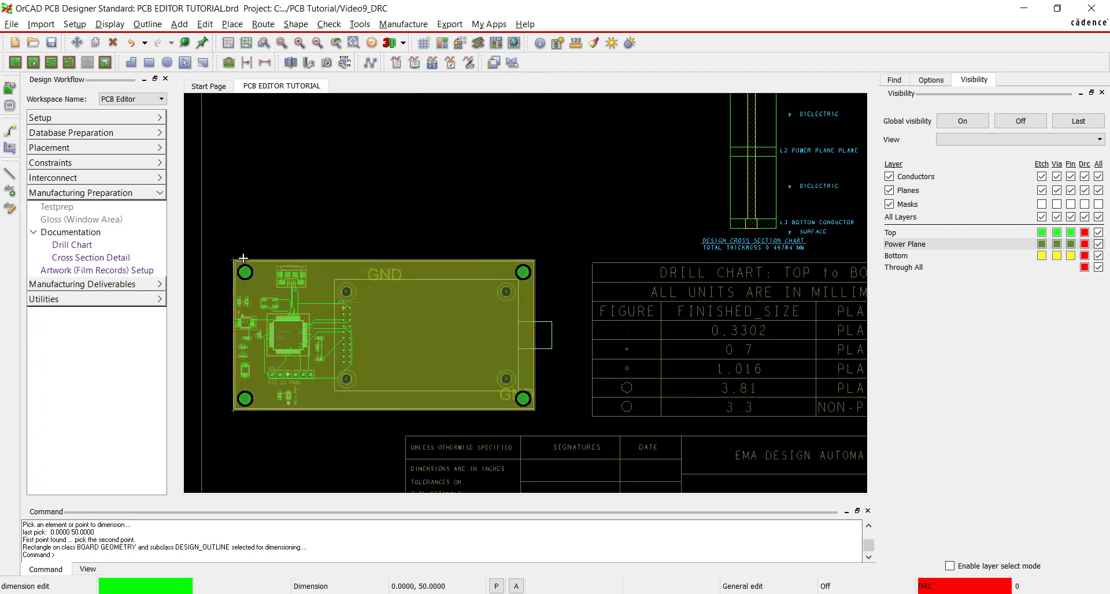
click(535, 260)
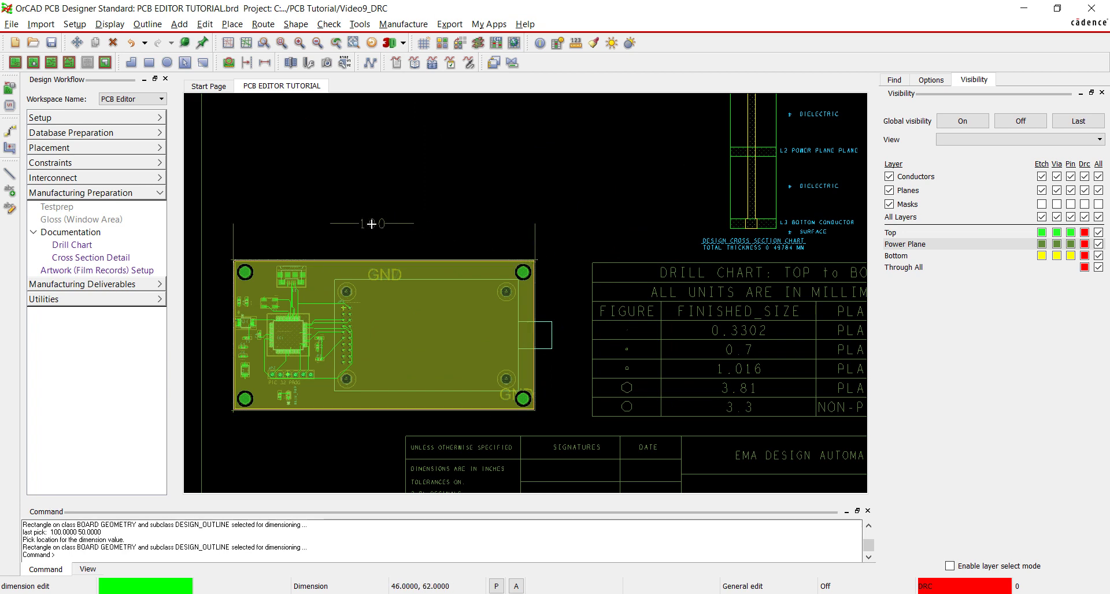
click(371, 224)
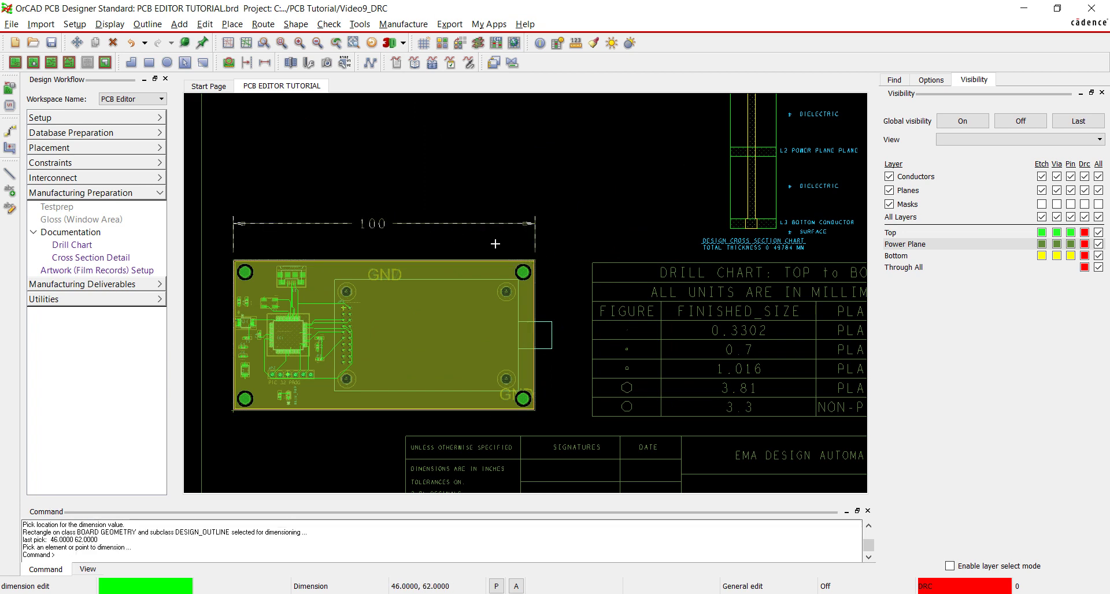
Add the 50 height dimension beside the right edge and finish dimensioning
click(535, 260)
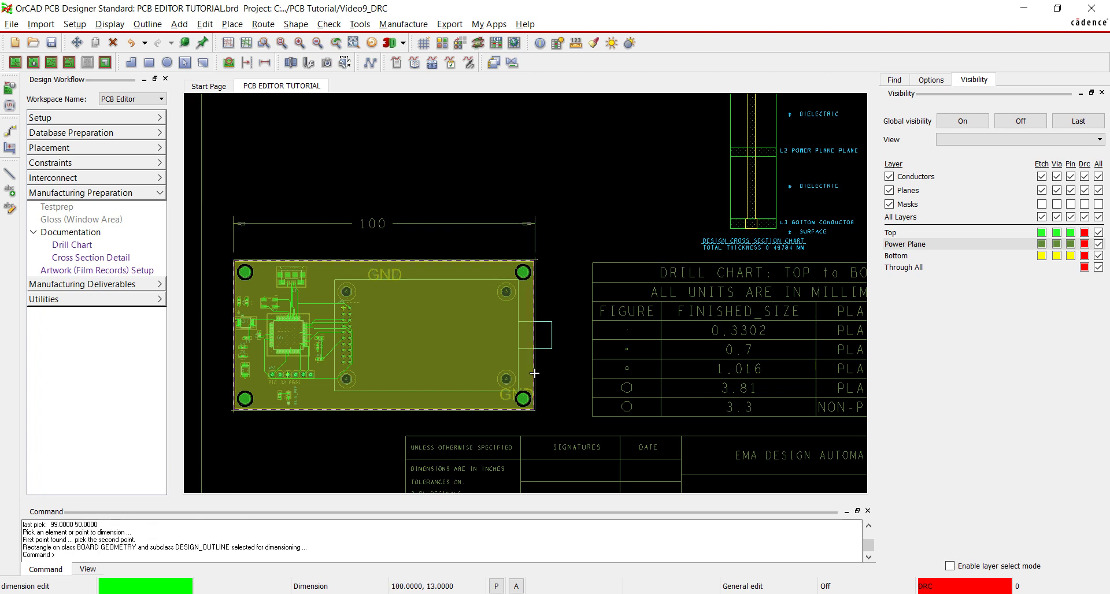
click(534, 400)
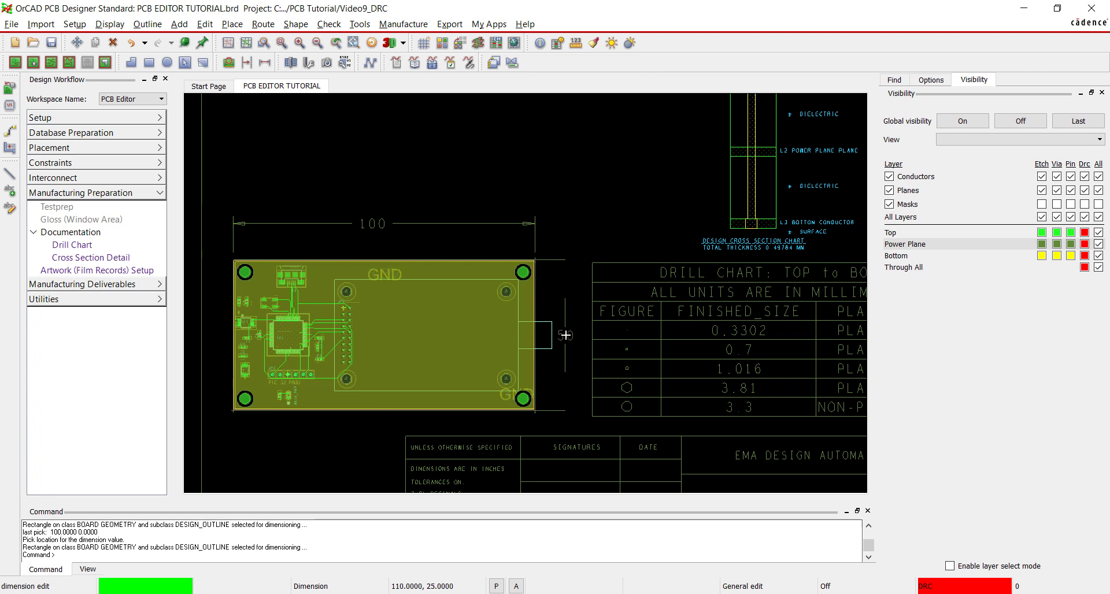
click(565, 335)
right_click(574, 196)
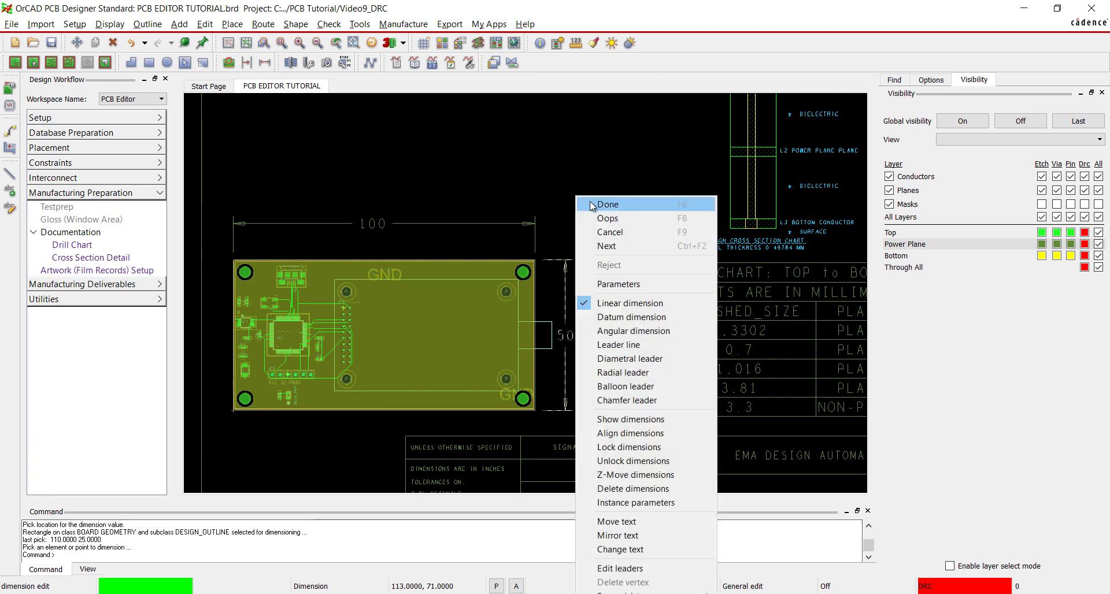
click(589, 201)
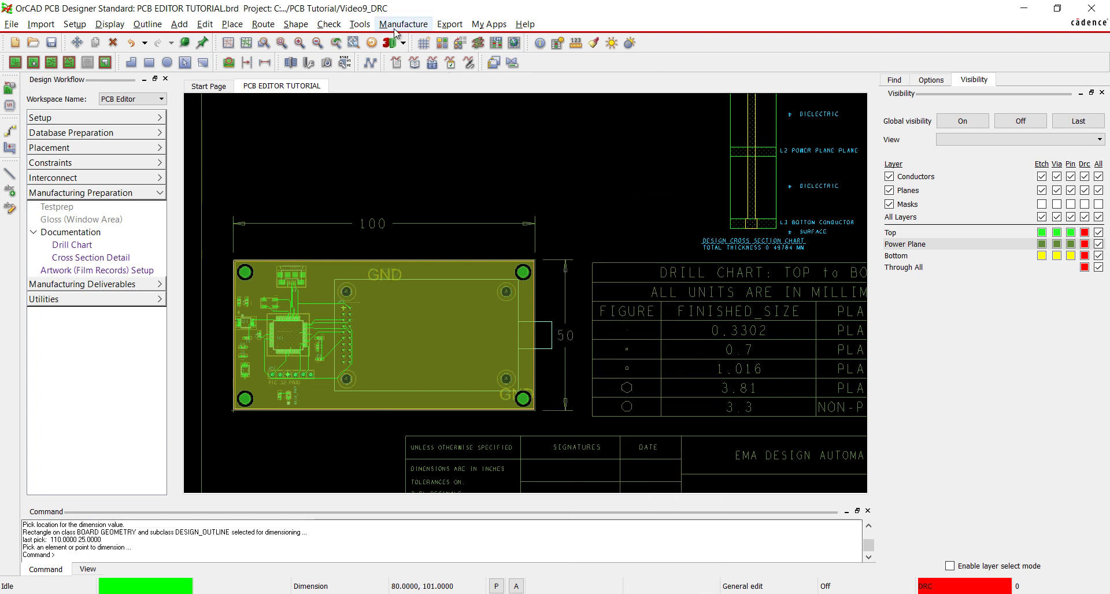
click(317, 44)
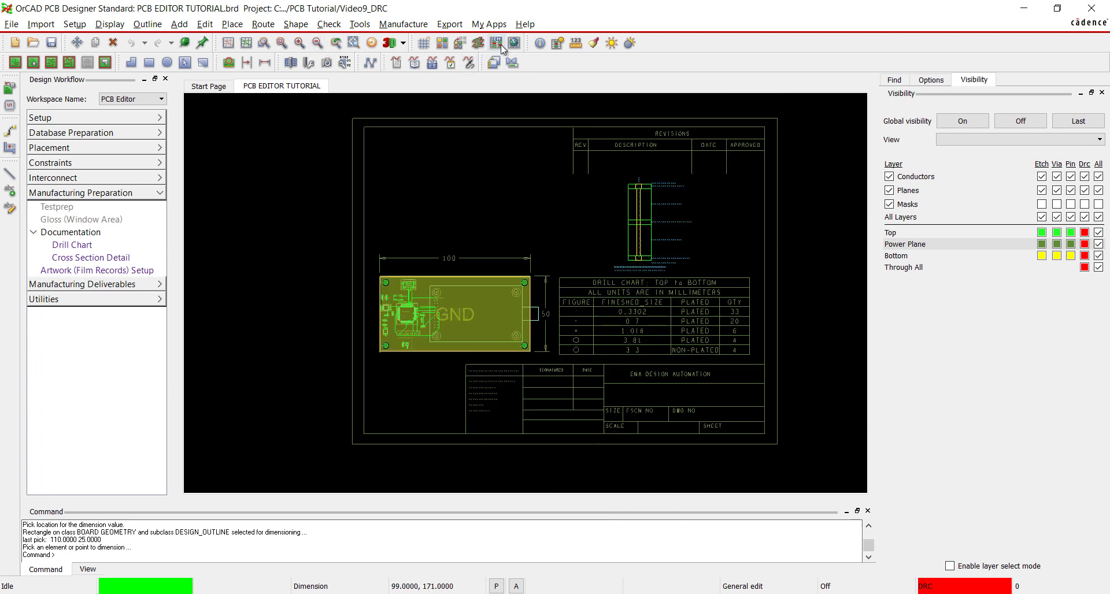
Turn off visibility of all layers, then show only the Design_Outline layer
click(443, 44)
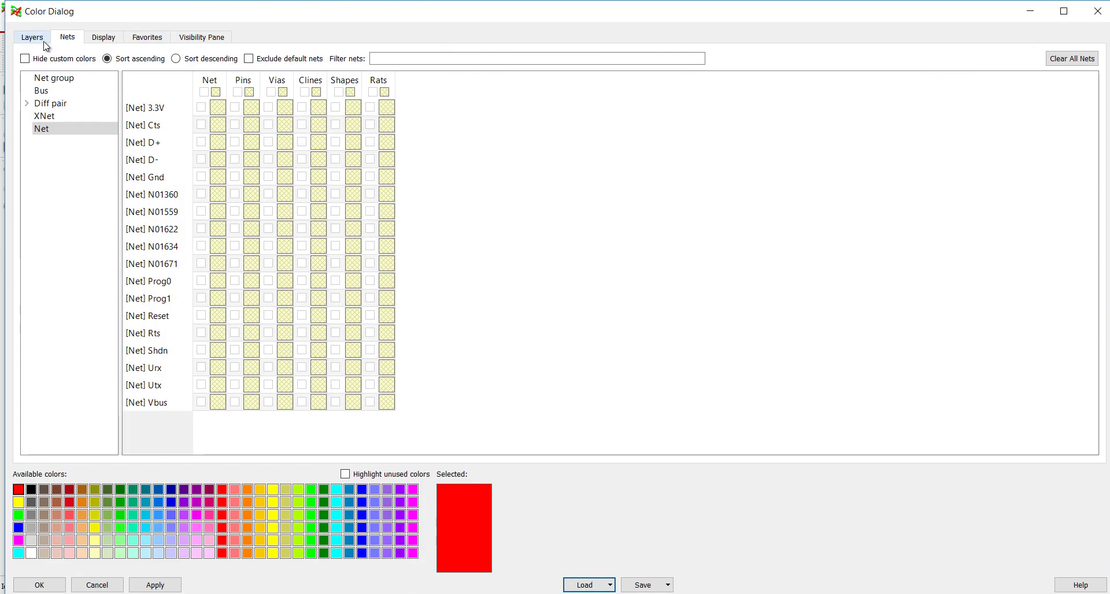
click(43, 42)
click(1013, 58)
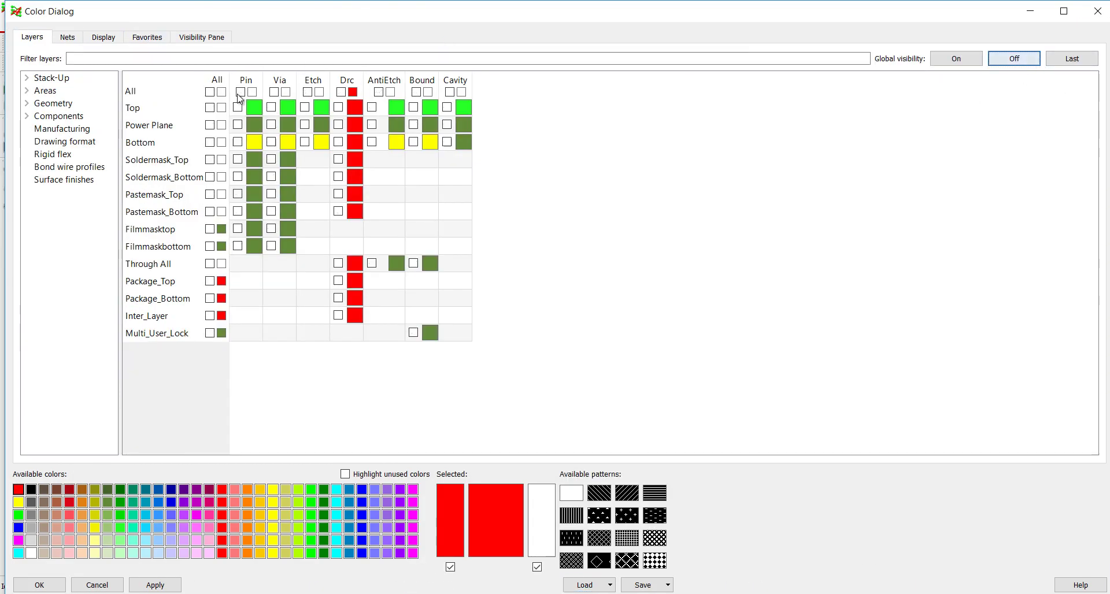
click(54, 104)
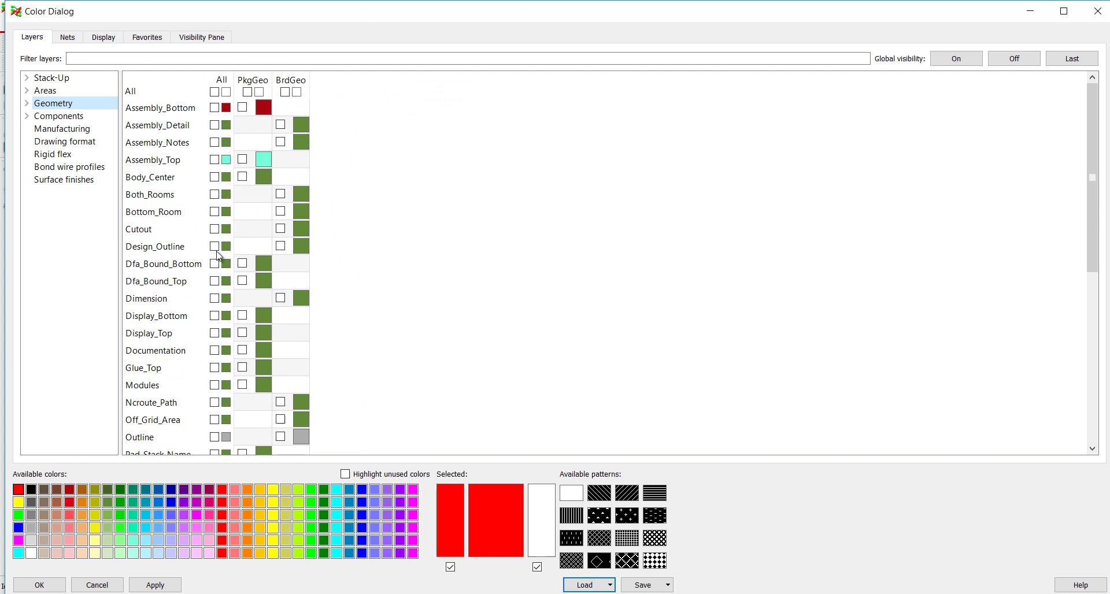
click(215, 247)
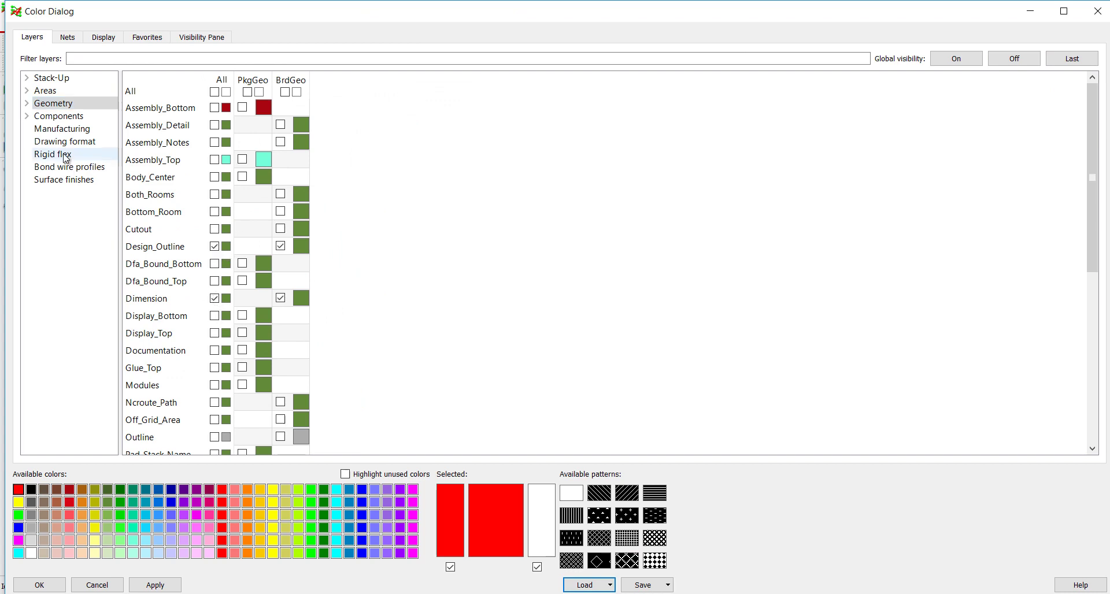
Also show the Nclegend-1-3 drill legend and all drawing format layers, and apply
click(77, 131)
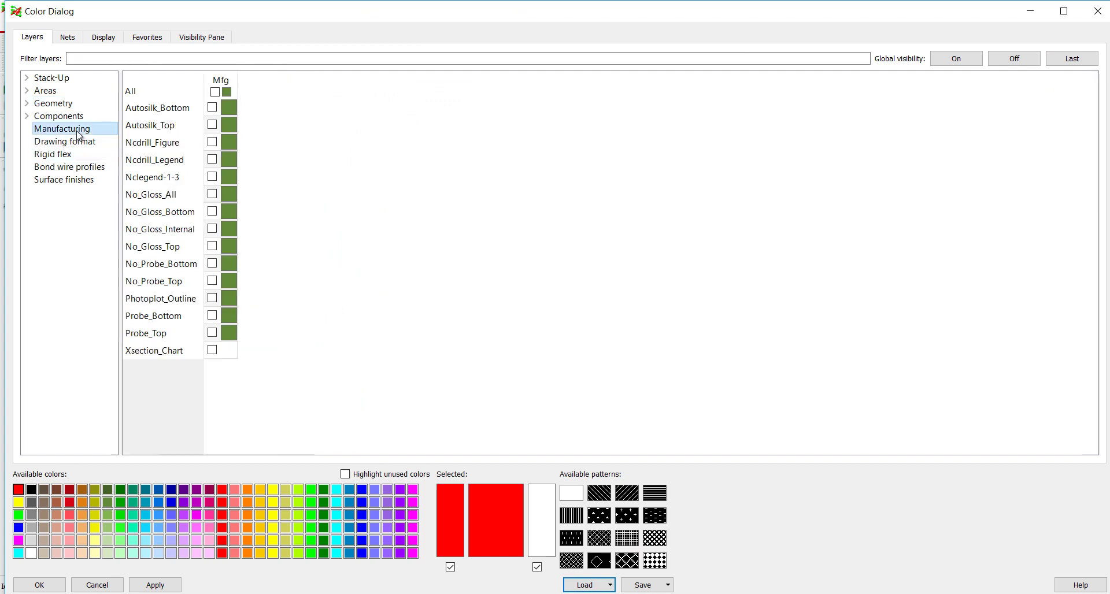
click(212, 177)
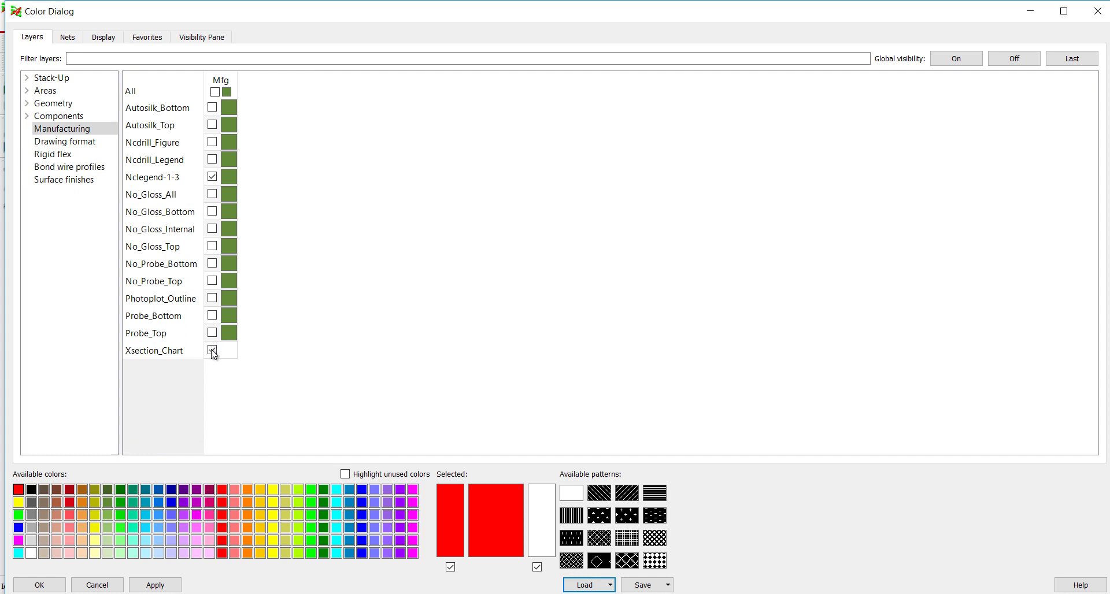
click(88, 141)
click(206, 92)
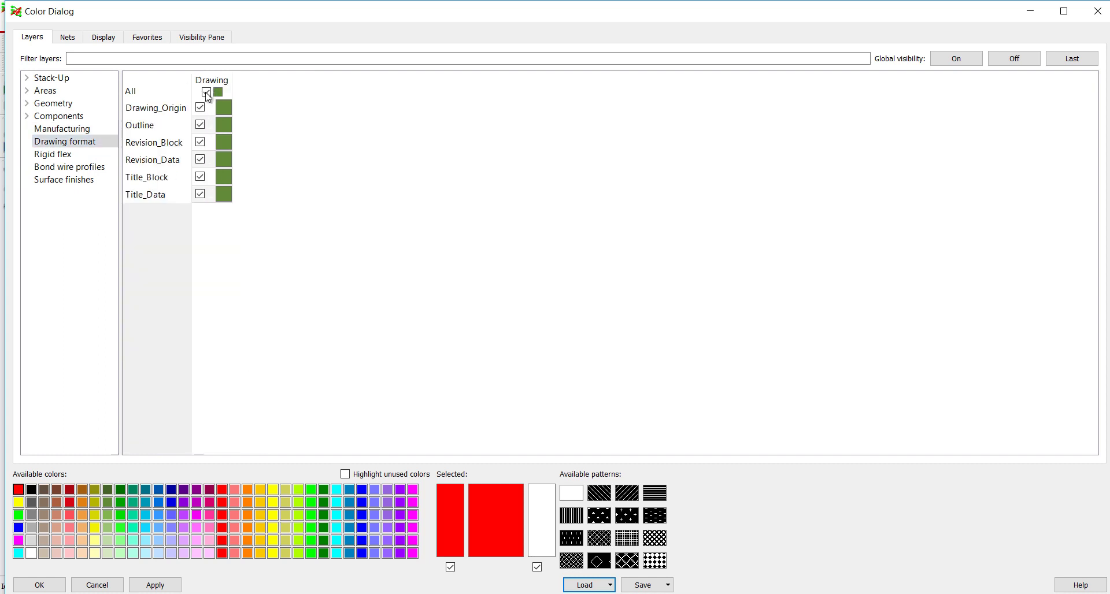
click(155, 585)
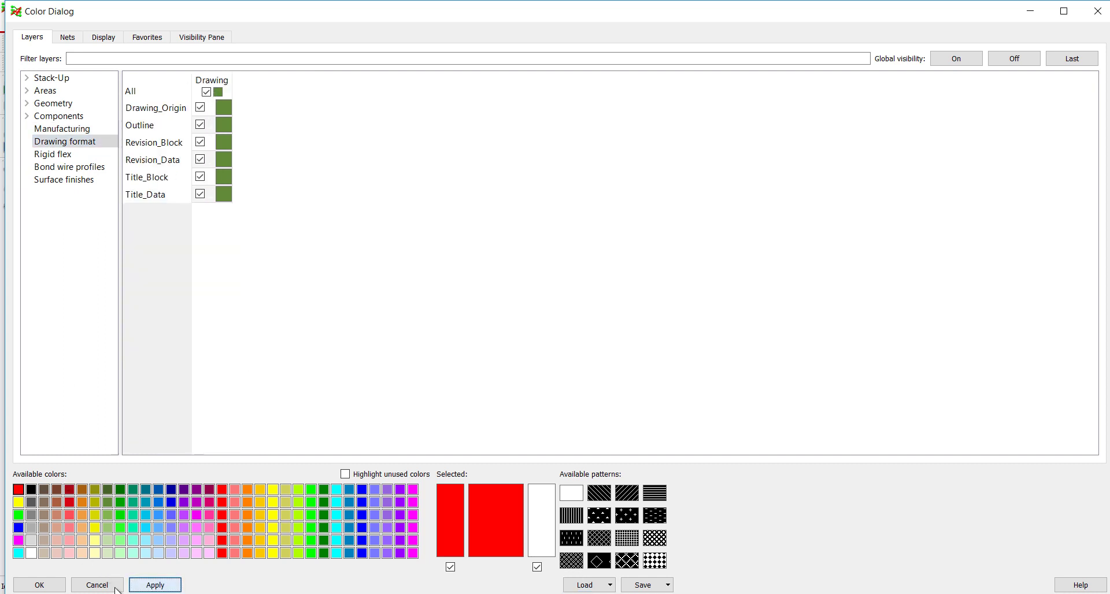
click(50, 585)
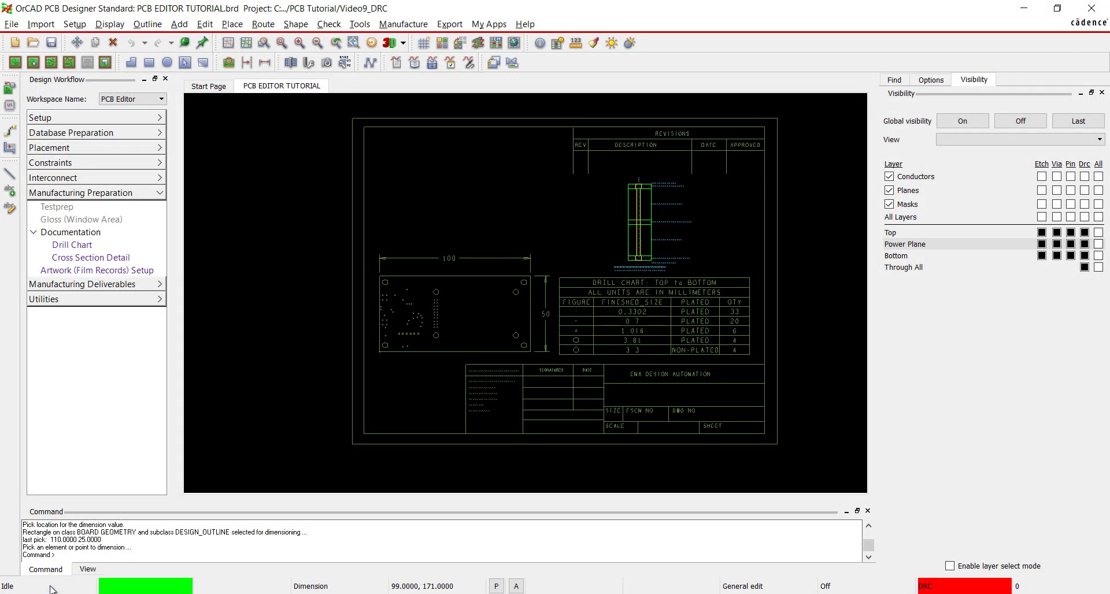
Add a FAB film record alongside BOTTOM, POWER_PLANE and TOP, and save the films
click(142, 271)
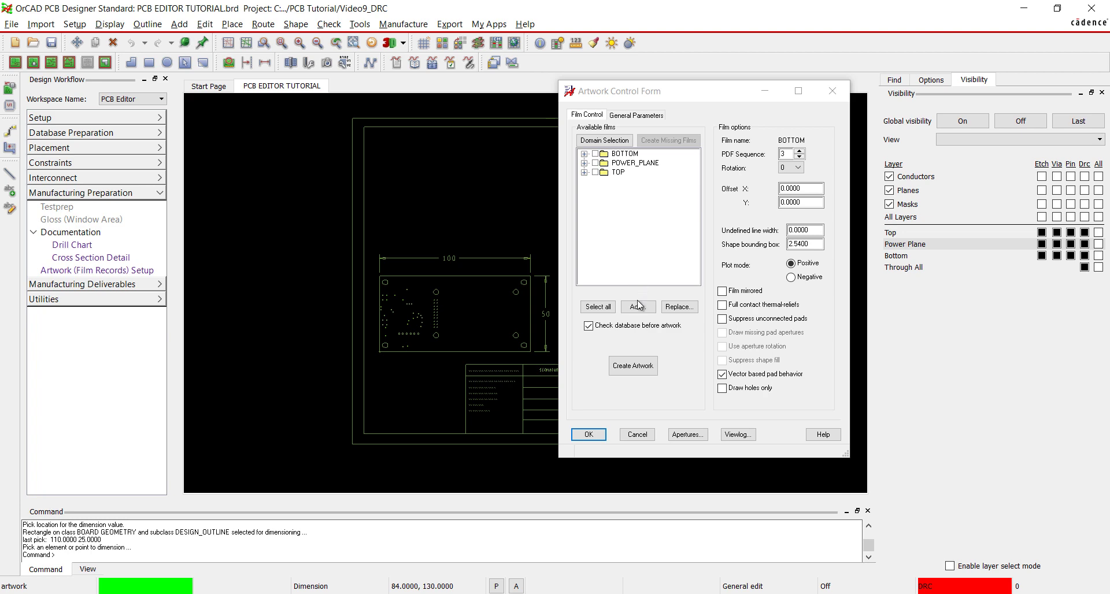
right_click(618, 172)
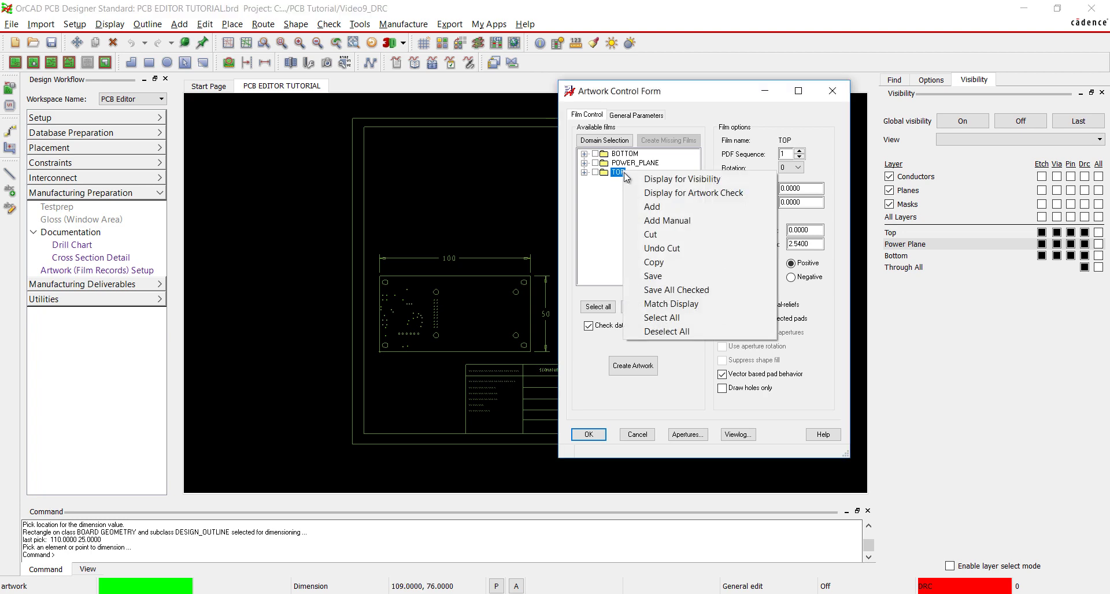
click(672, 207)
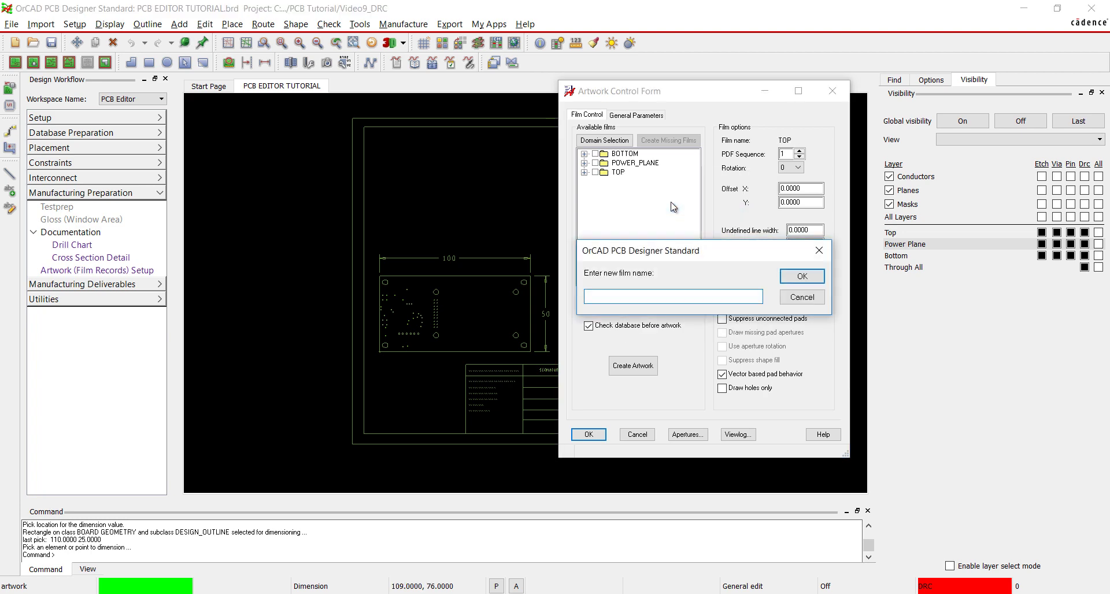
text(FAB)
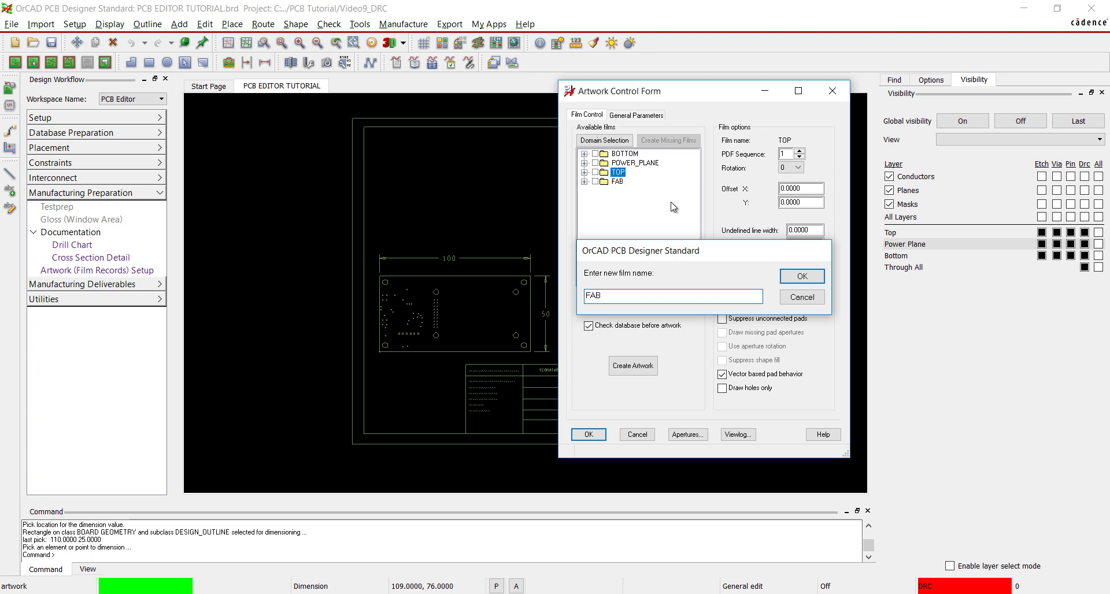
key(Return)
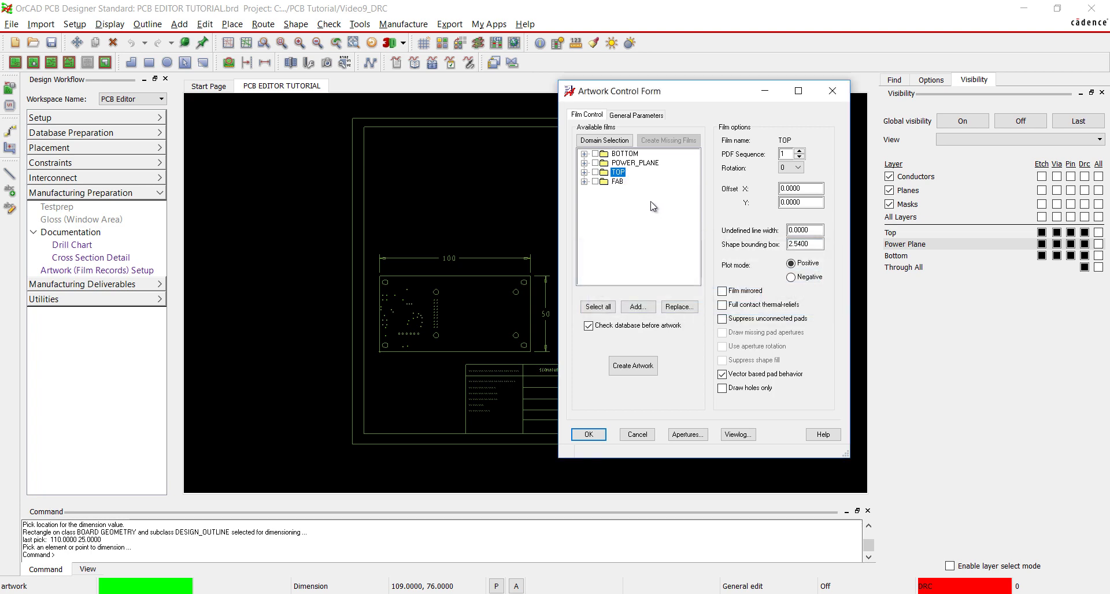
click(583, 181)
click(583, 181)
click(590, 434)
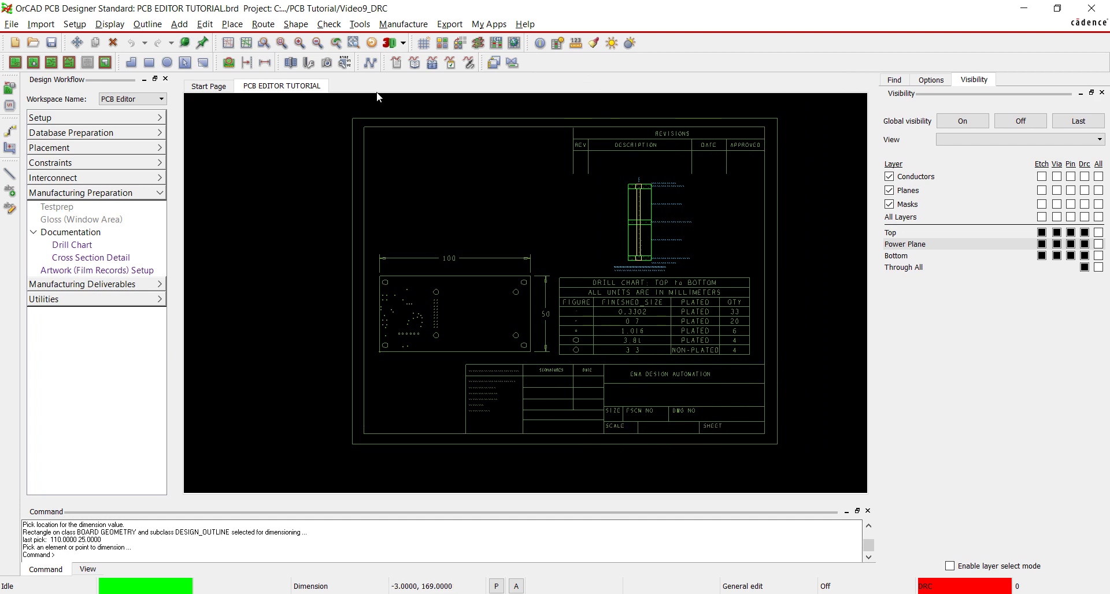
Hide the Nclegend-1-3, Xsection_Chart and Dimension layers
click(441, 43)
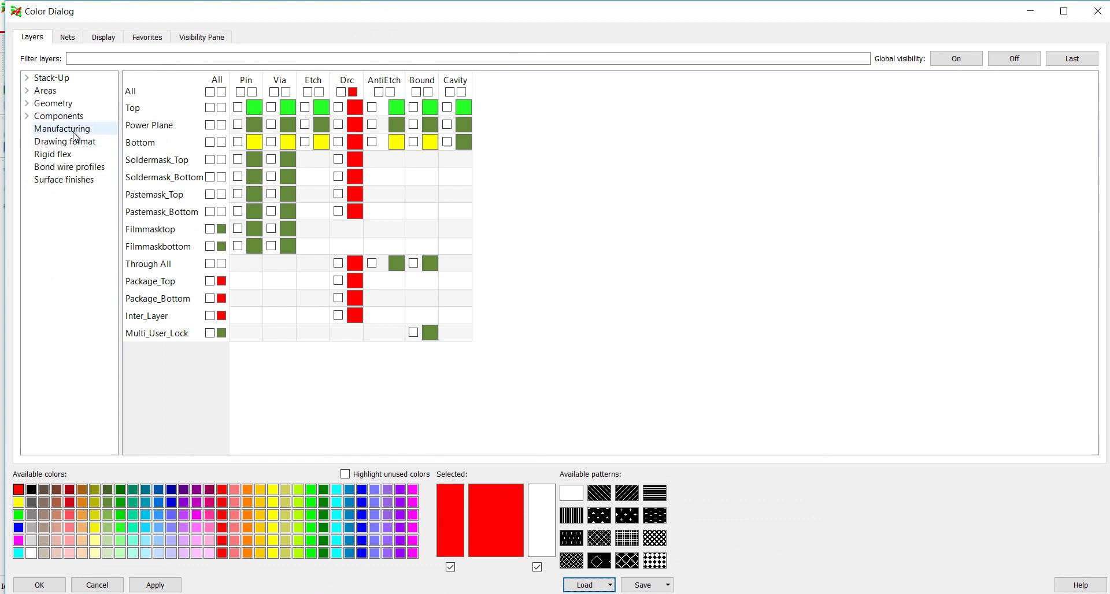
click(74, 131)
click(212, 177)
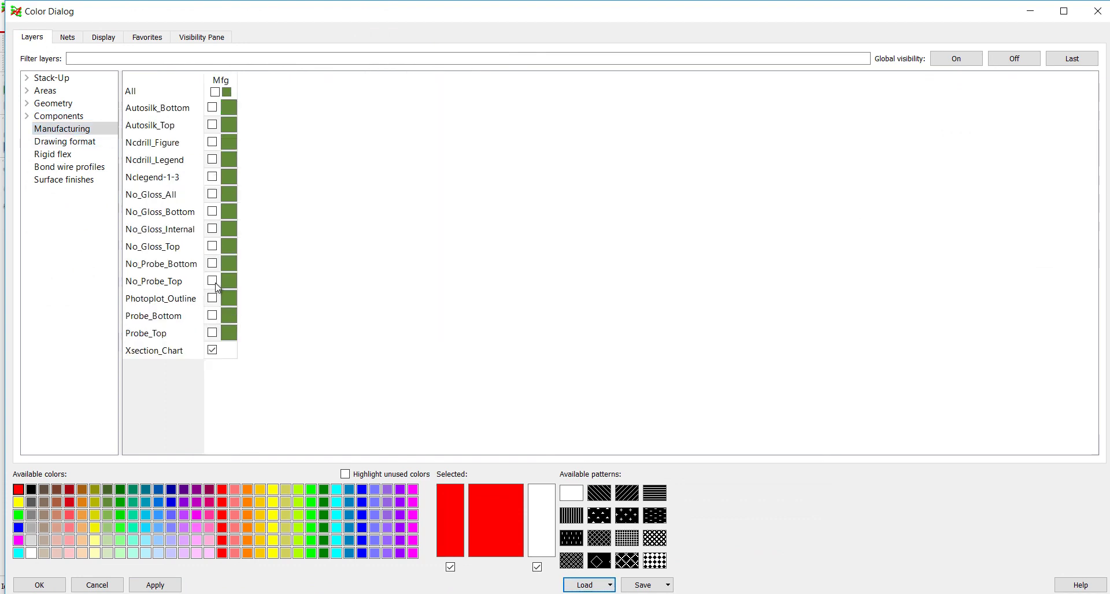
click(213, 350)
click(70, 105)
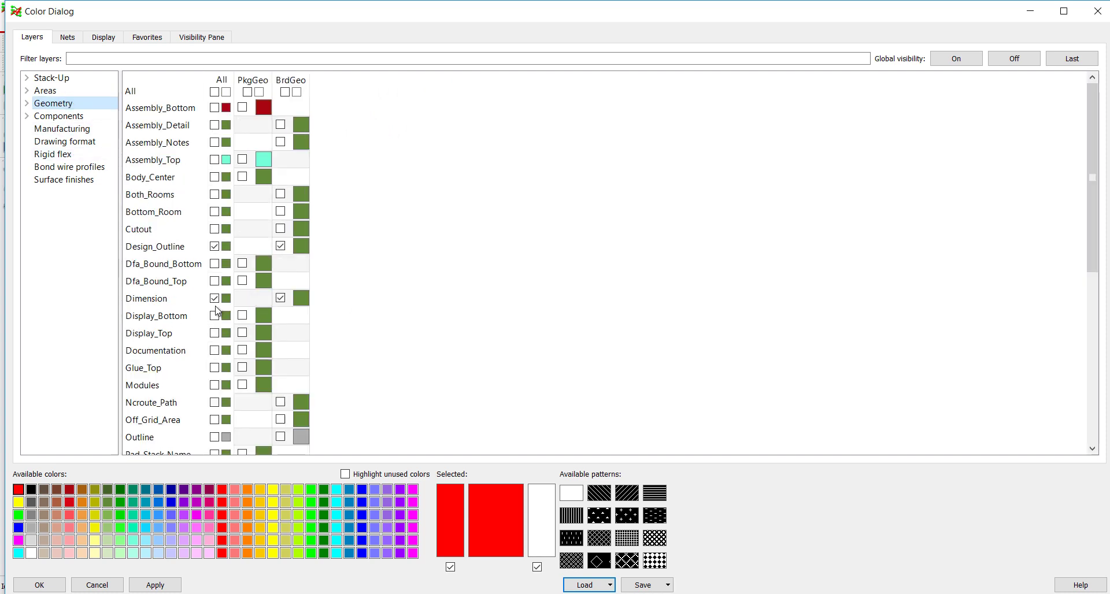
click(214, 298)
Show Assembly_Top geometry, Assembly_Top reference designators and Top pins, and apply
click(214, 160)
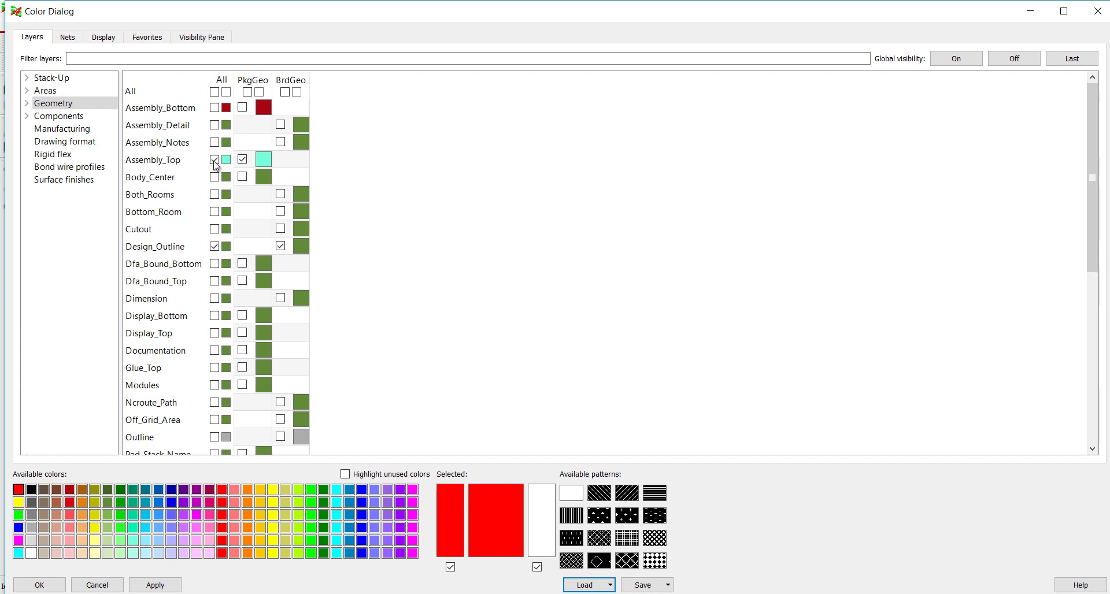
click(72, 116)
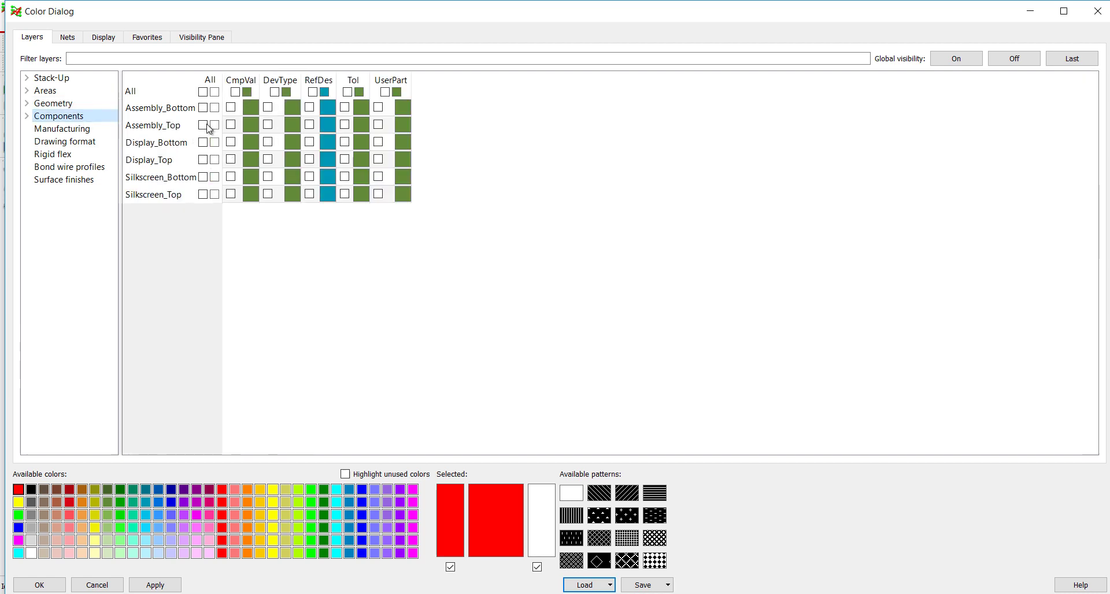
click(310, 125)
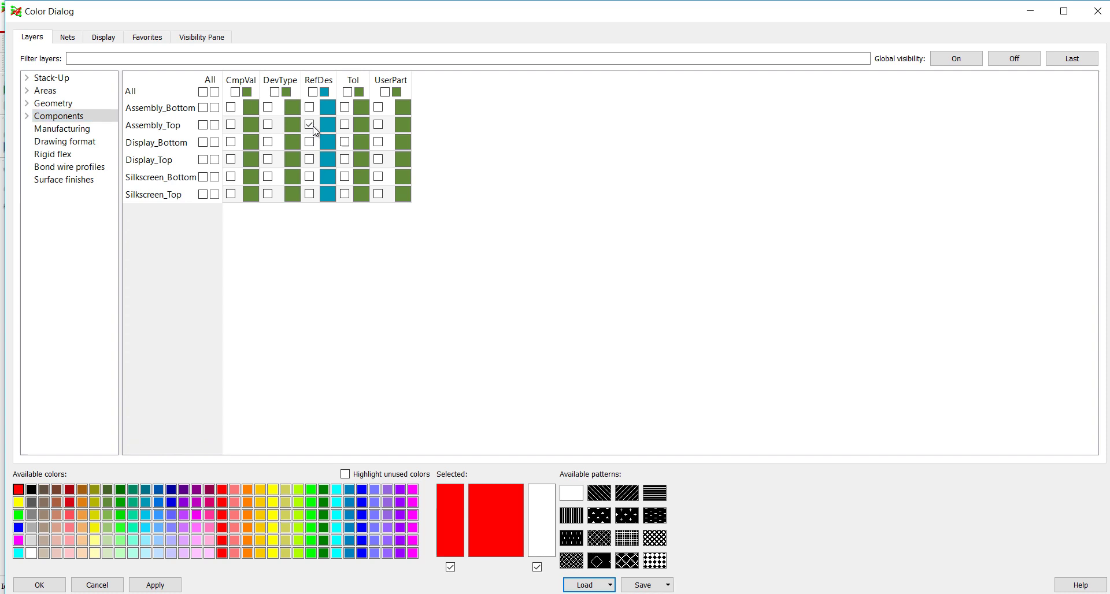
click(52, 78)
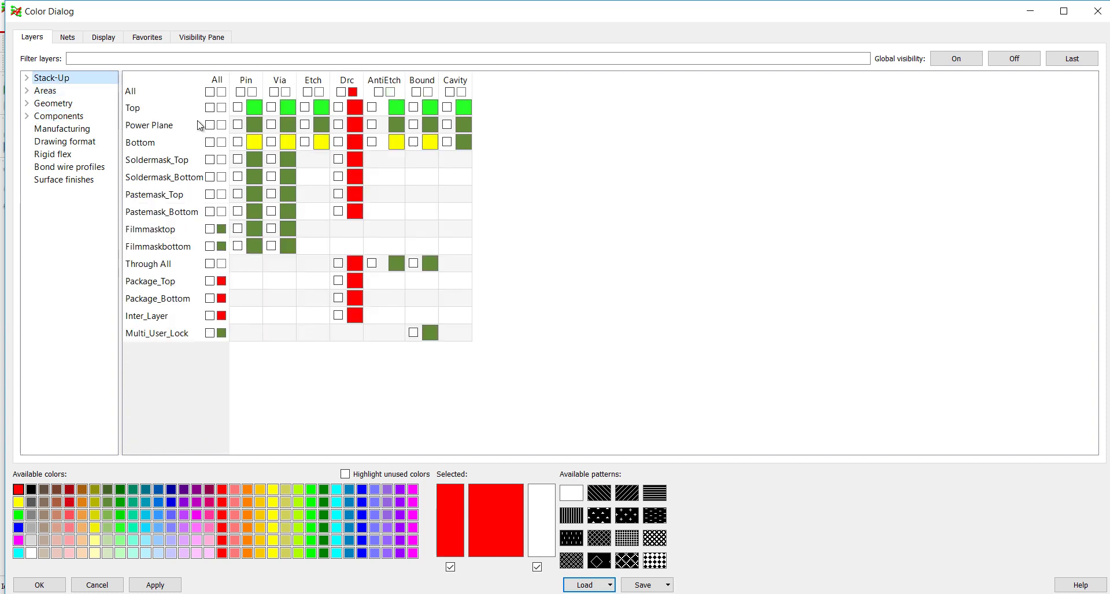
click(237, 108)
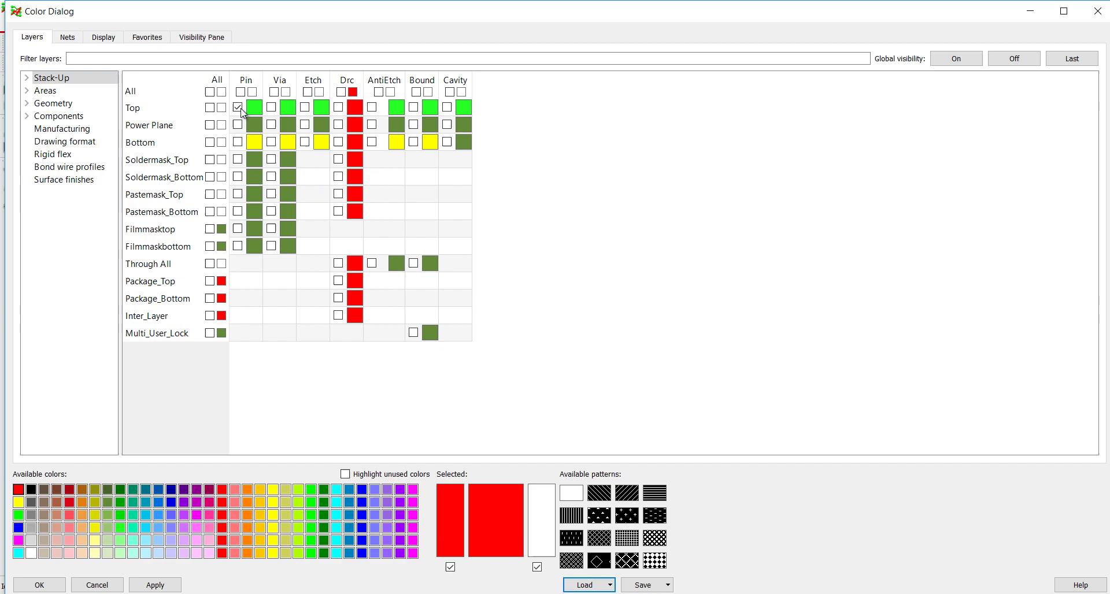
click(38, 586)
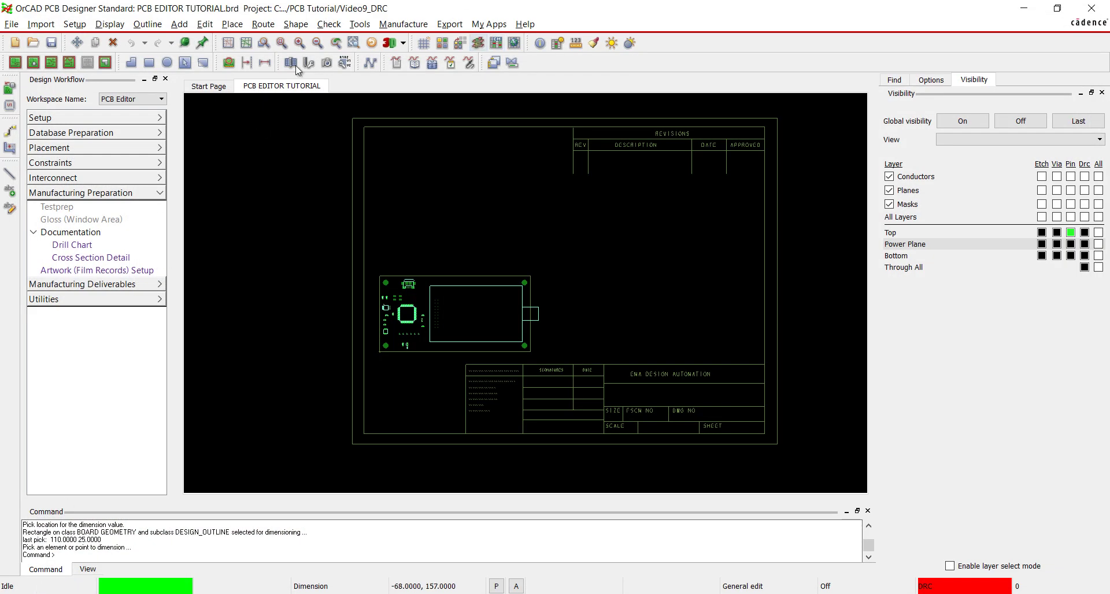
Create an ASSEMBLY film record from the visible layers and save the film list
click(97, 270)
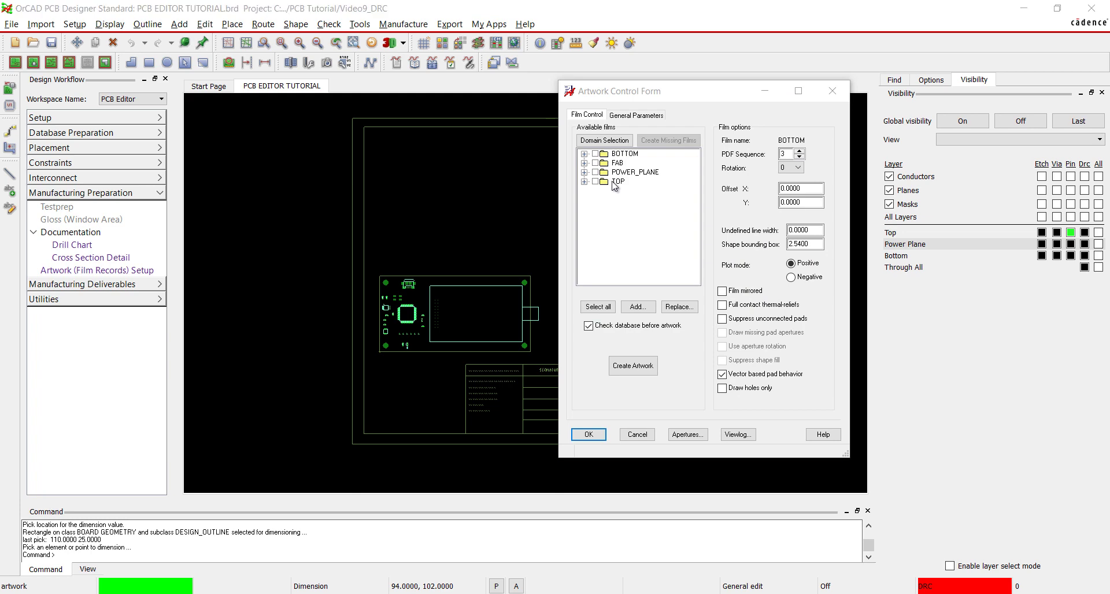
right_click(616, 181)
click(671, 218)
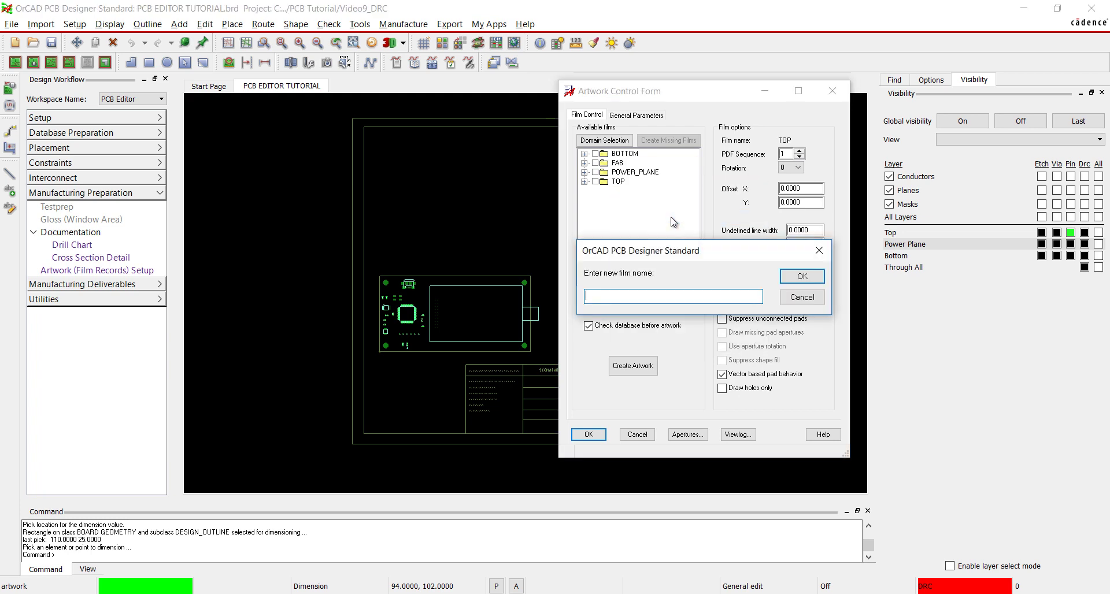
text(ASSEMBLY)
key(Return)
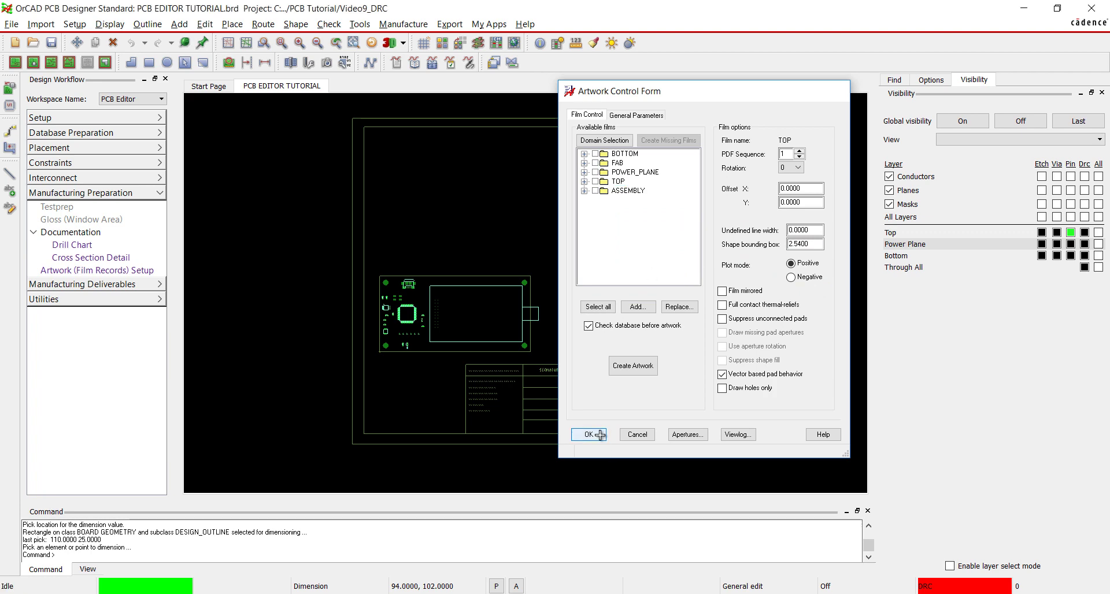
click(589, 434)
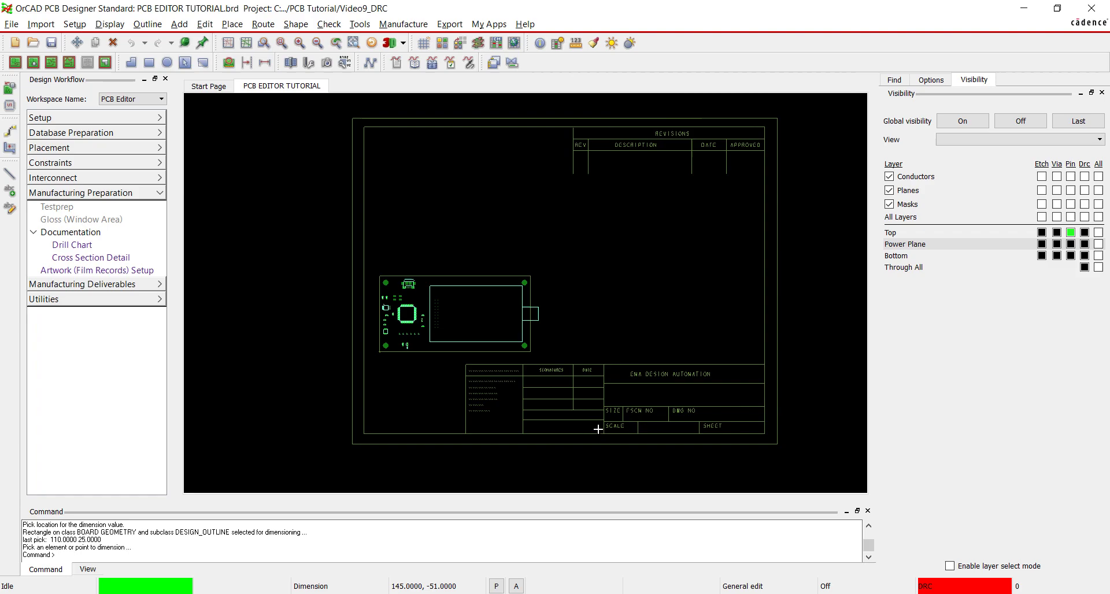
Turn all layers off, then show Silkscreen_Top geometry, Design_Outline and Silkscreen_Top reference designators
click(441, 43)
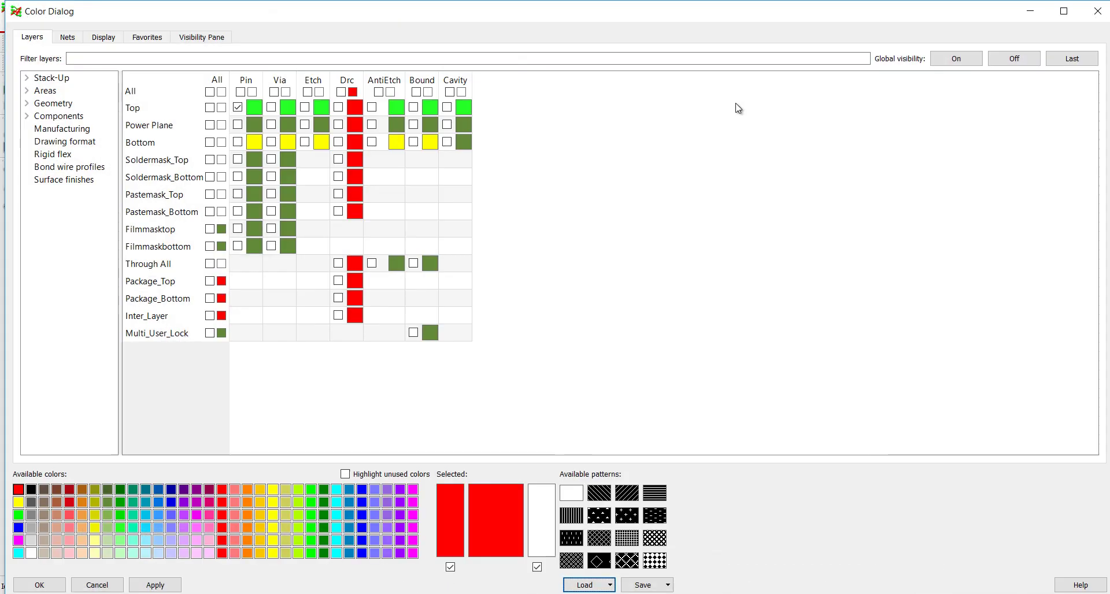
click(1011, 60)
click(54, 103)
click(214, 325)
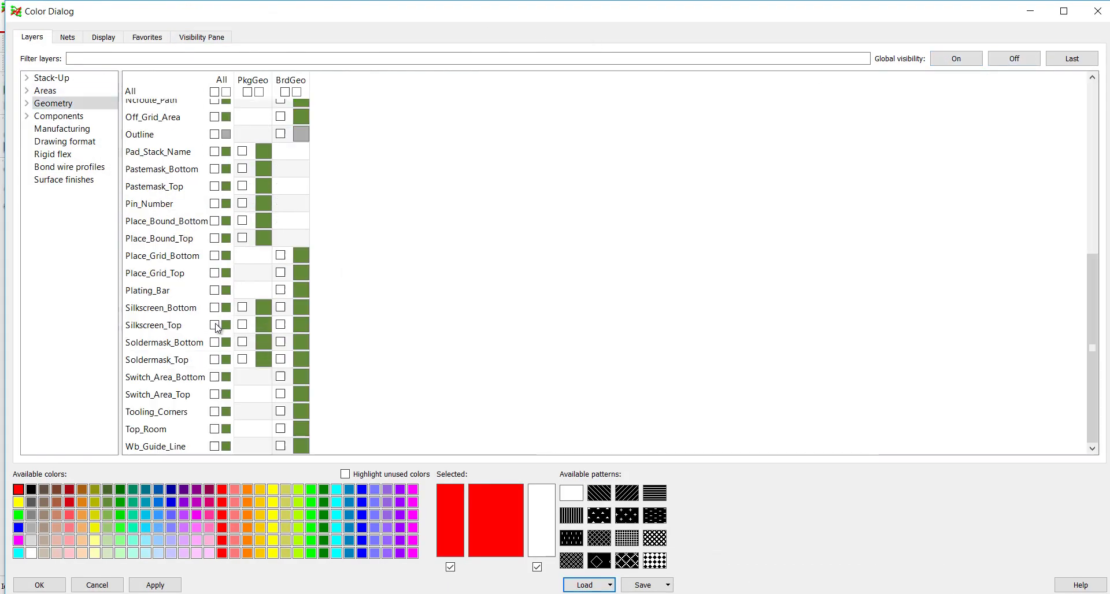
drag(1092, 351, 1091, 247)
click(214, 124)
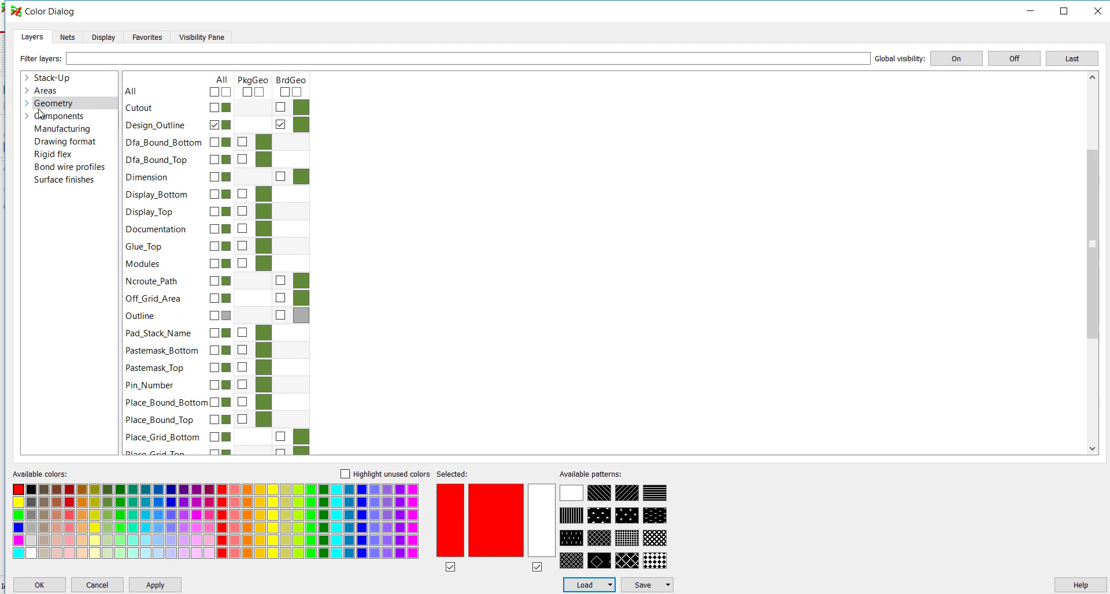
click(59, 116)
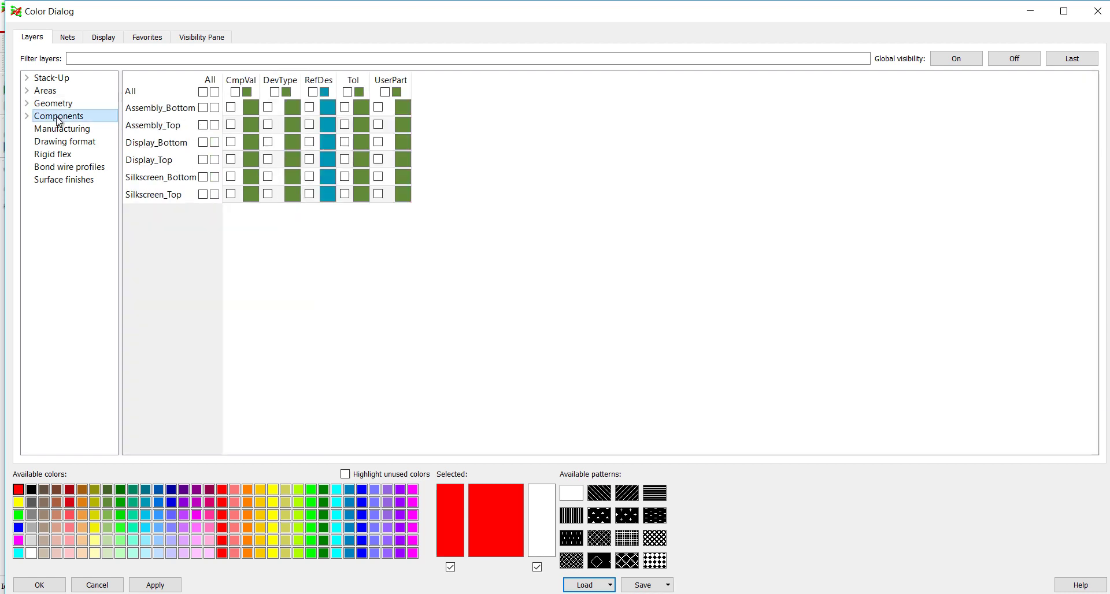
click(310, 194)
click(39, 585)
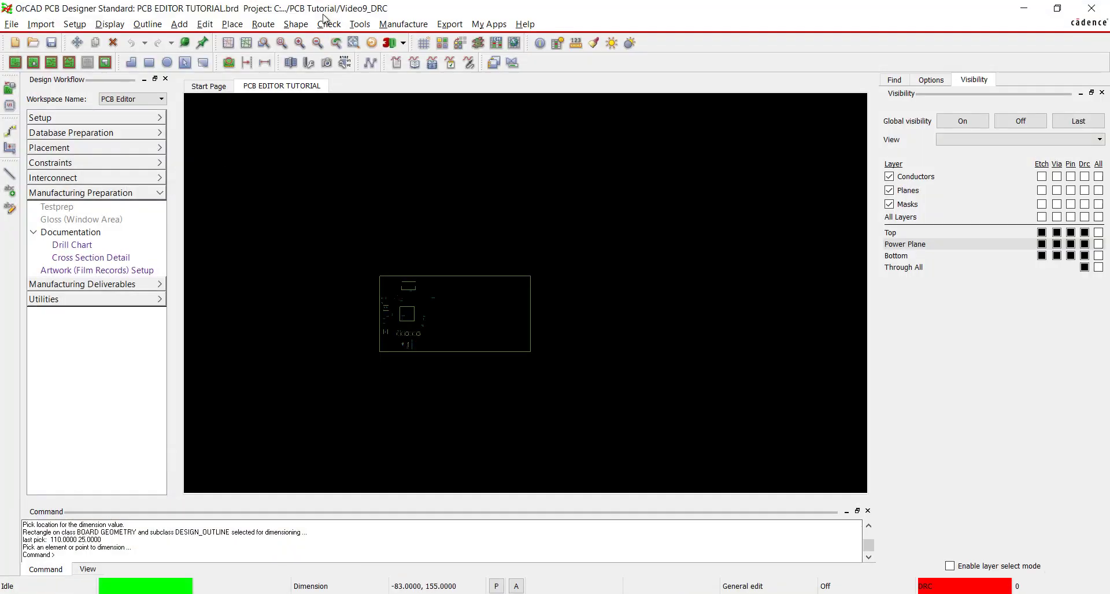
Create a SILKSCREENTOP film record from the visible layers and save the film list
click(96, 270)
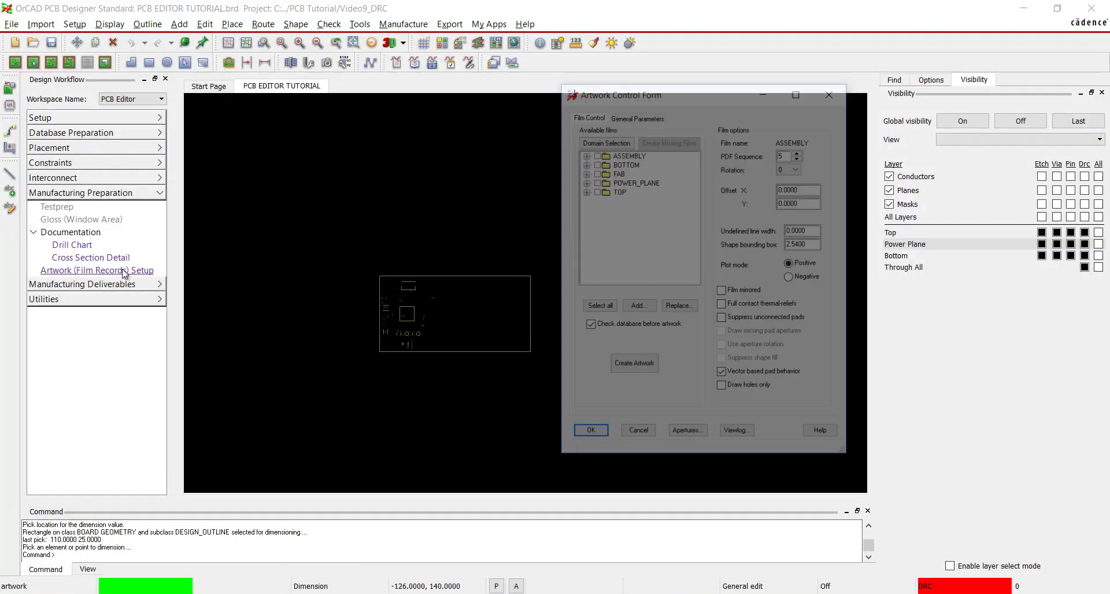
click(634, 192)
right_click(634, 192)
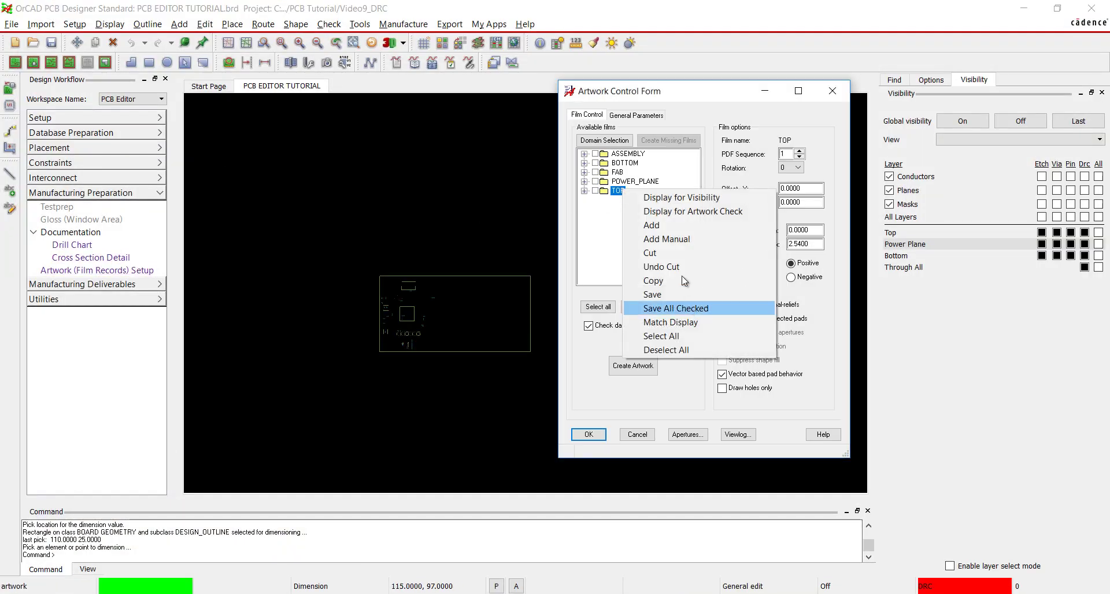
click(685, 233)
text(SILKSCREENTOP)
key(Return)
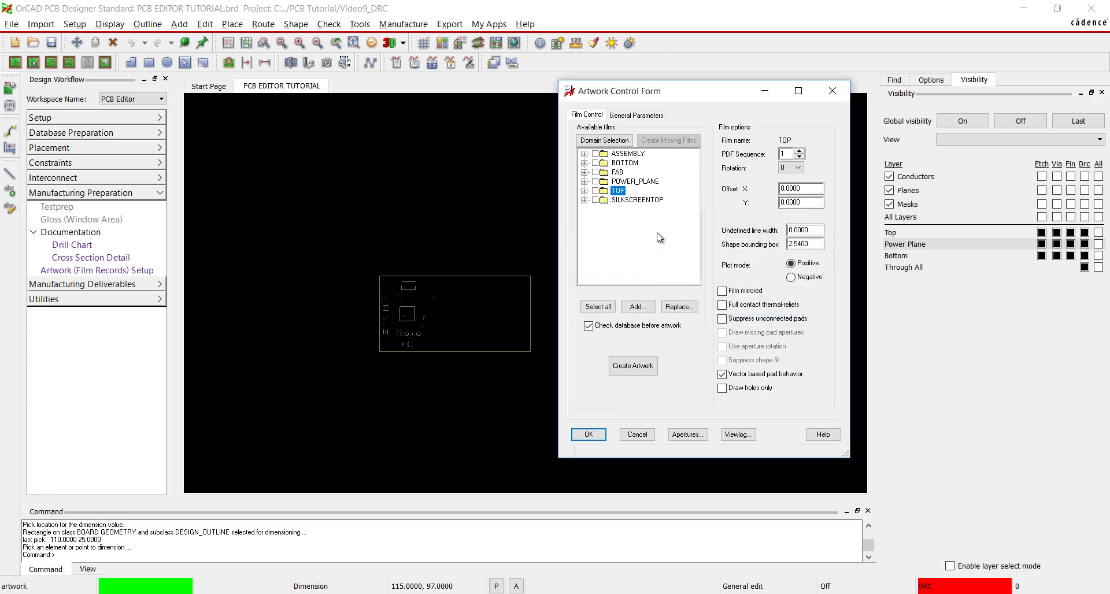
key(Return)
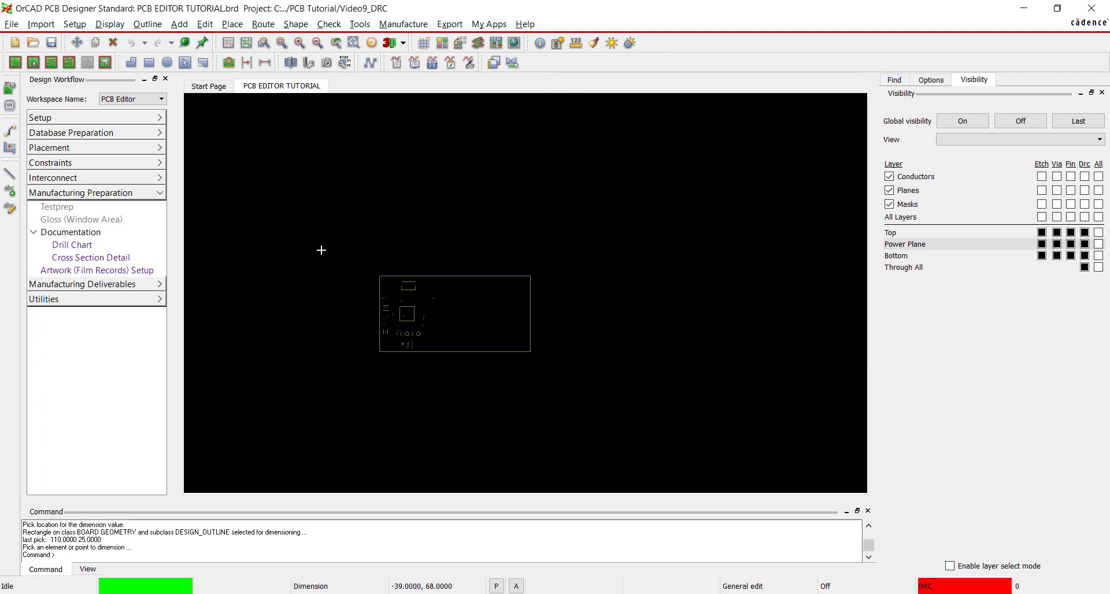
click(440, 43)
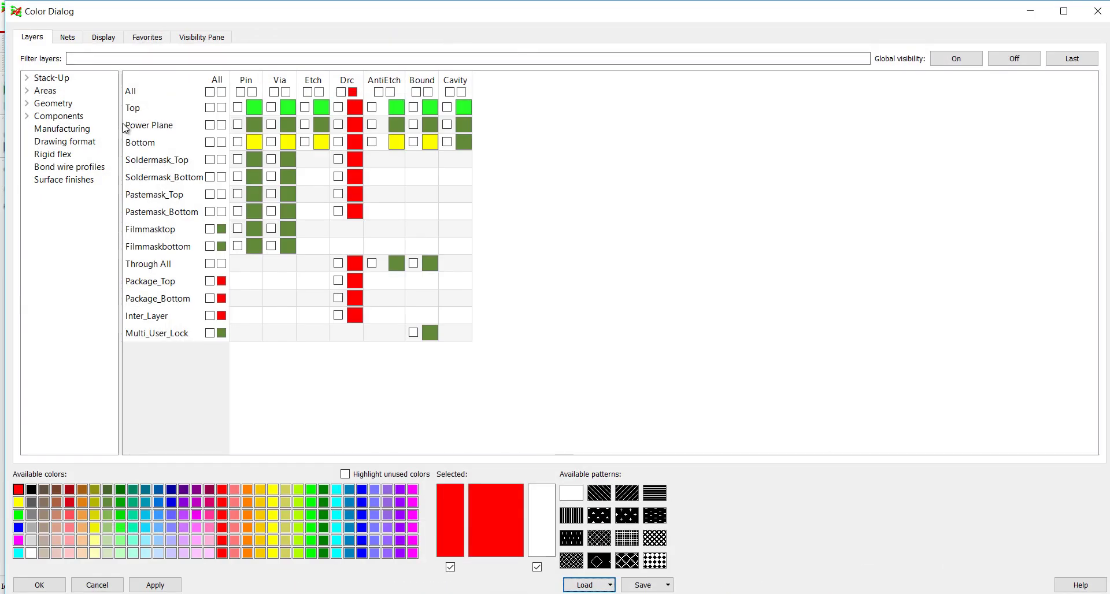
Make the Soldermask_Top stack-up layer visible, leaving Silkscreen_Top geometry hidden
click(53, 103)
click(1093, 449)
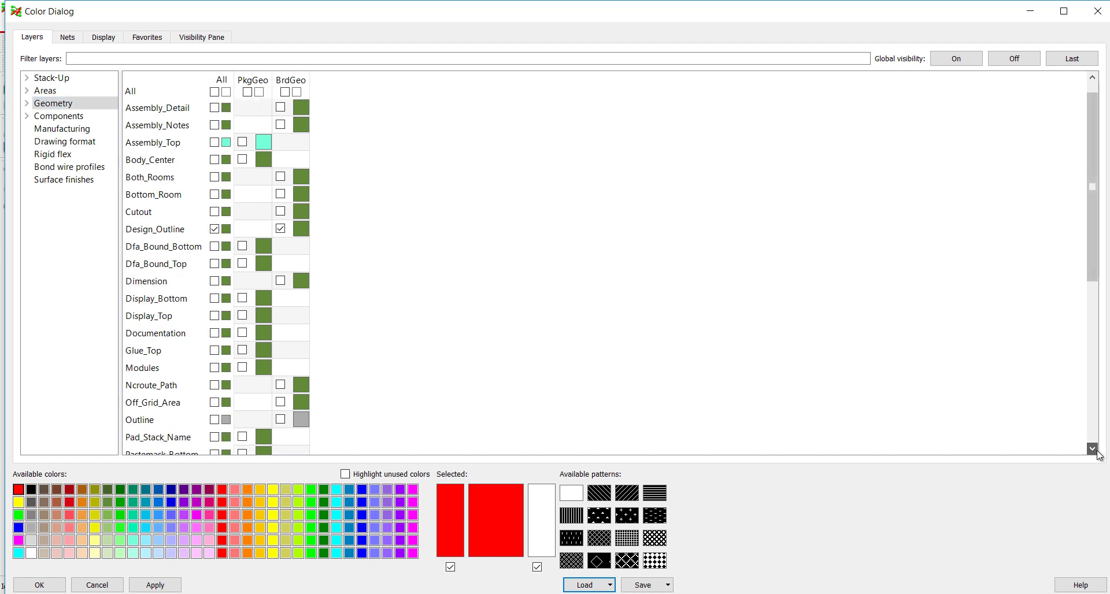
scroll(1092, 404, down, 6)
click(214, 325)
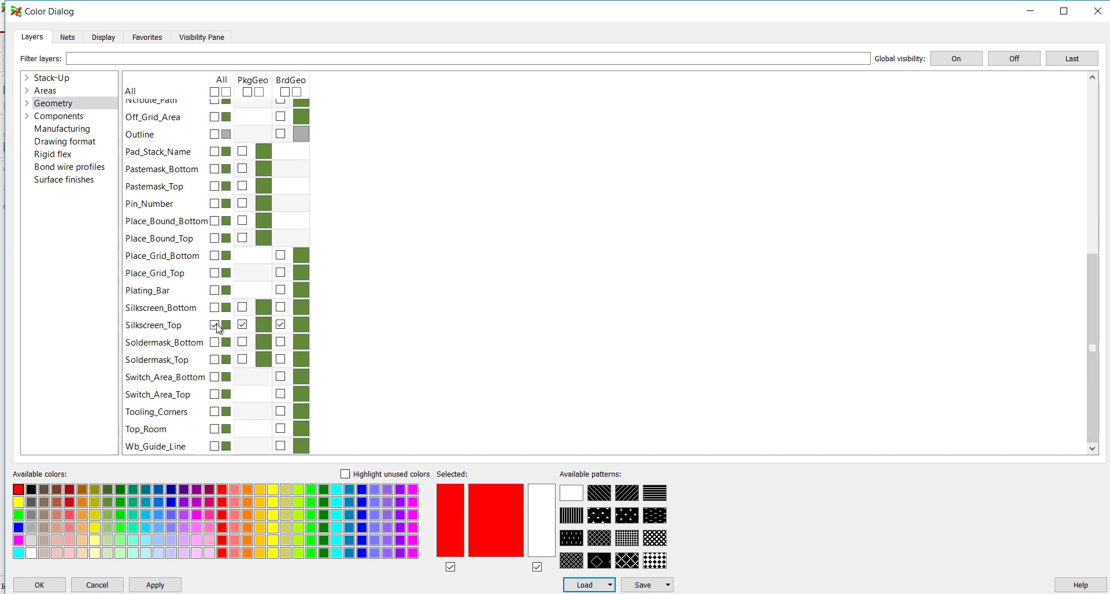
click(215, 326)
click(51, 77)
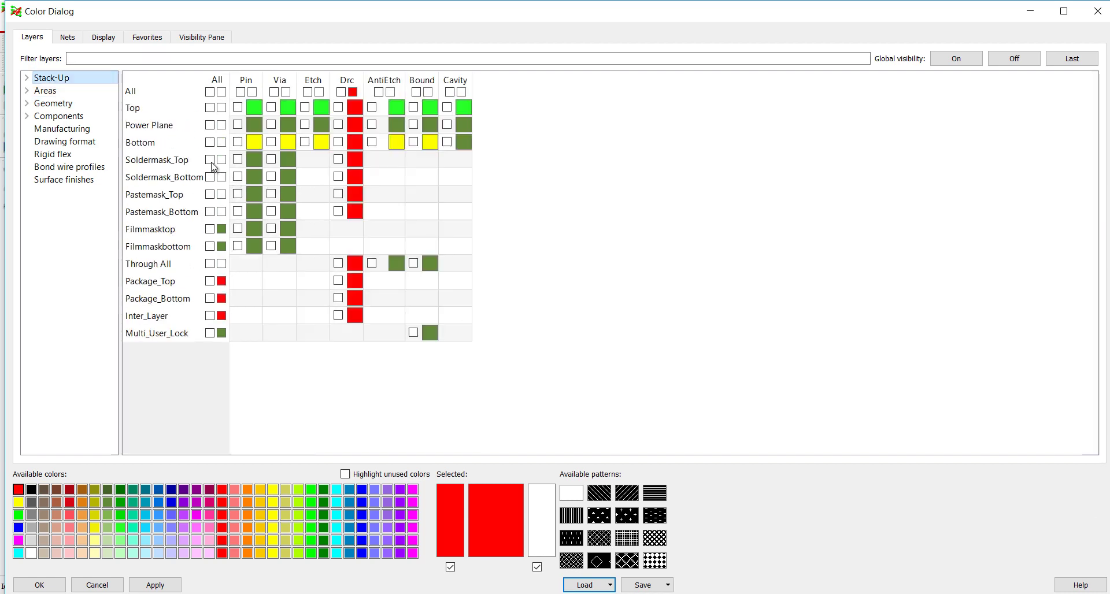
click(209, 160)
click(52, 585)
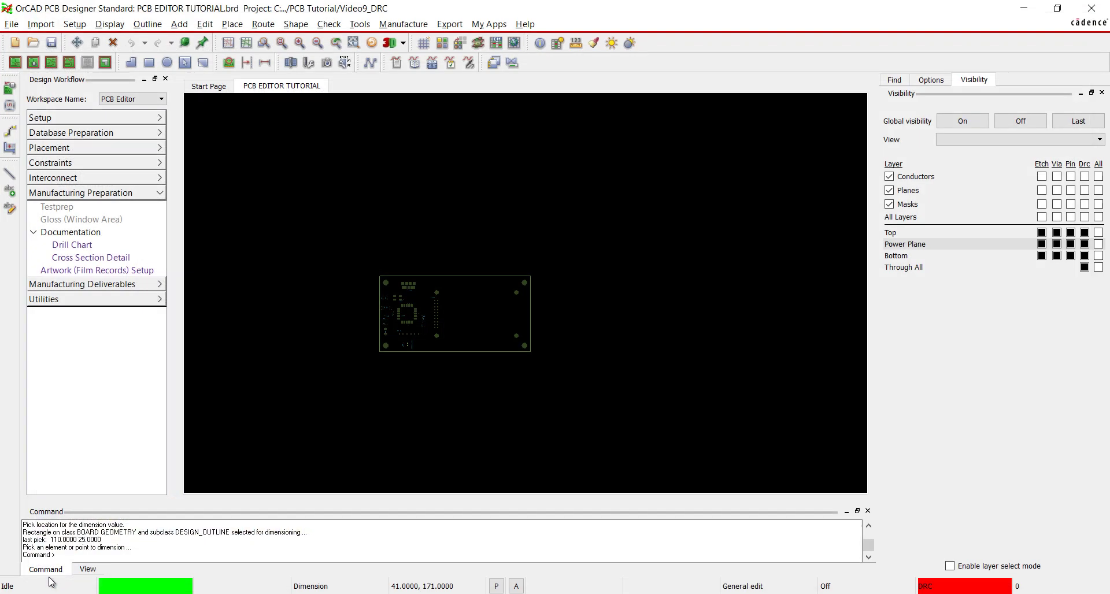
Add a SOLDERMASKTOP film record and select its undefined line width field
click(148, 270)
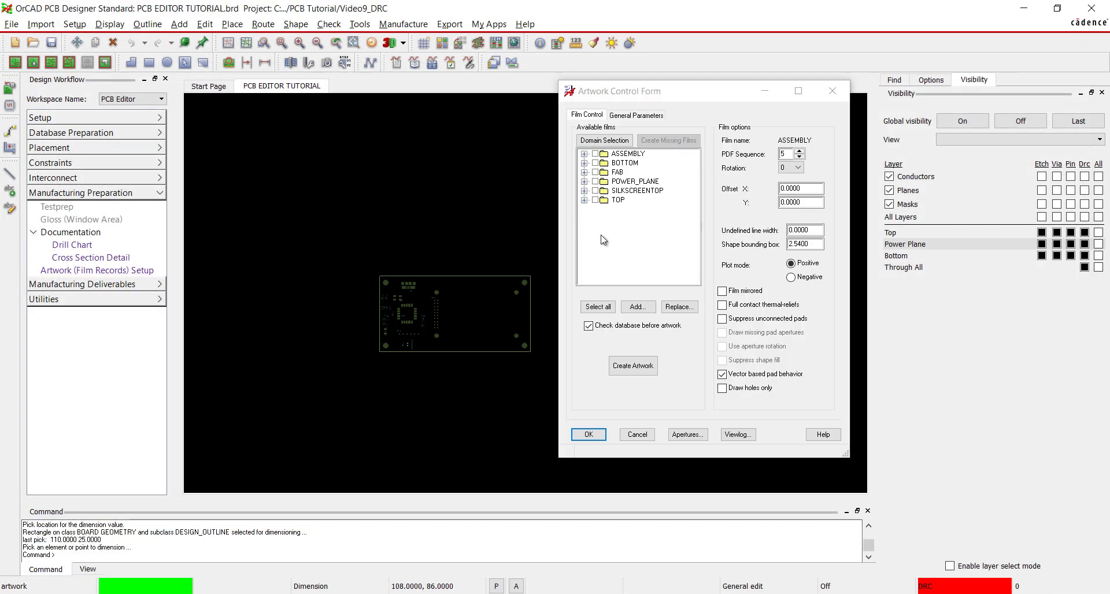
right_click(617, 199)
click(662, 237)
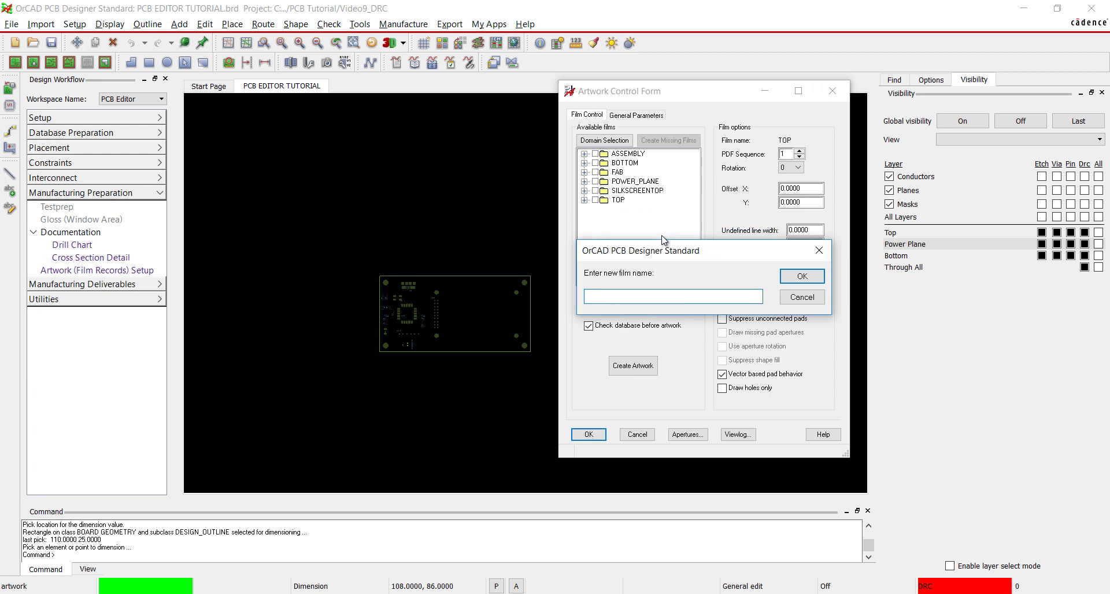
text(SOLDERMASKTOP)
key(Return)
key(Tab)
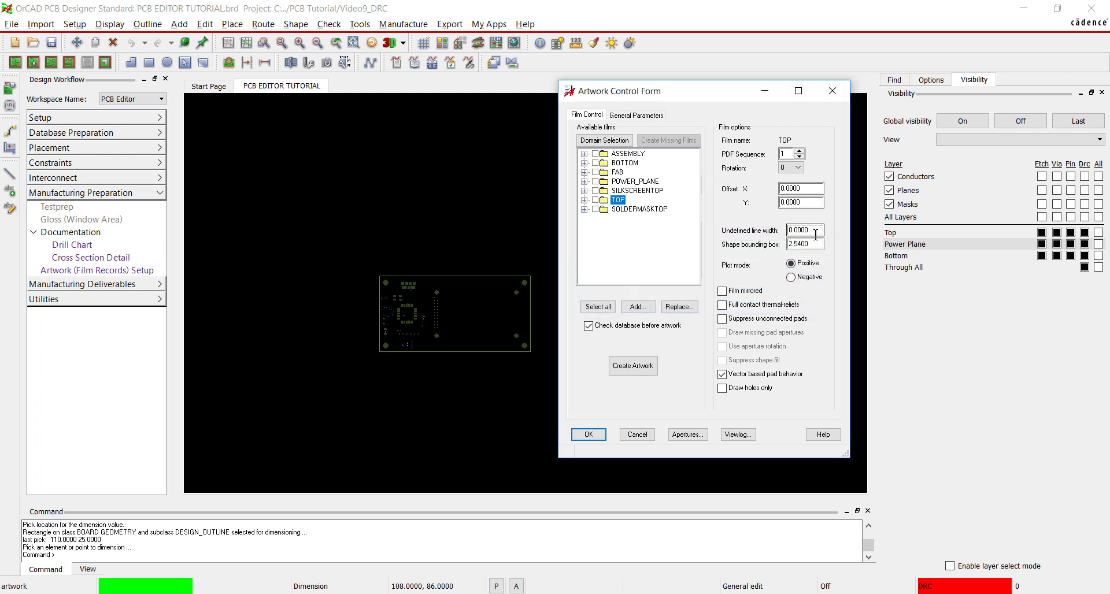
Save SOLDERMASKTOP with .127 line width, then swap the Soldermask_Top layers for Pastemask_Top geometry
text(.127)
click(588, 434)
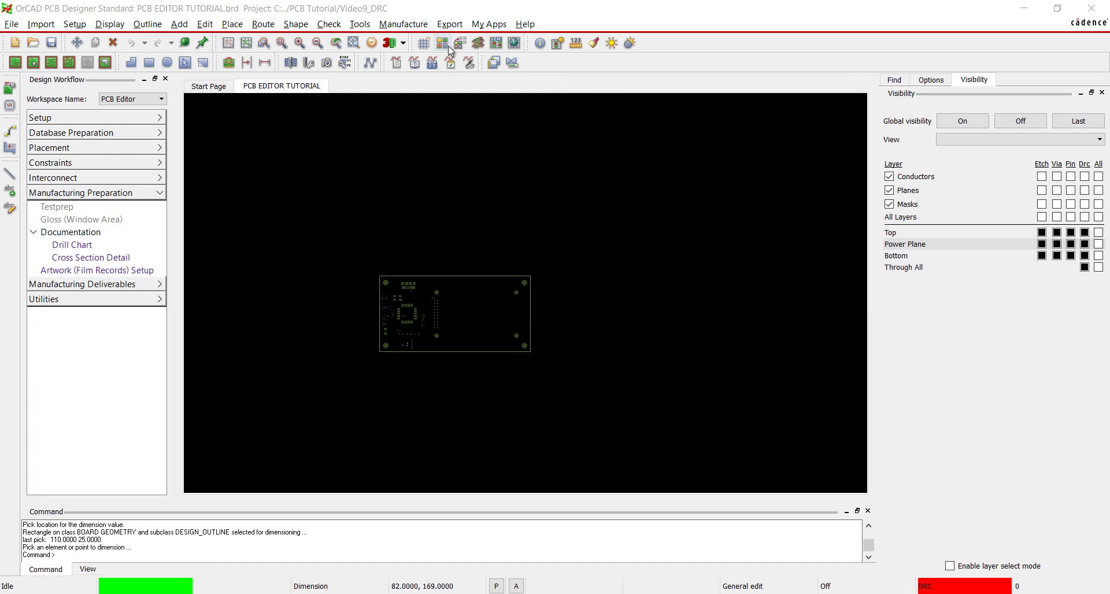
click(442, 44)
click(209, 160)
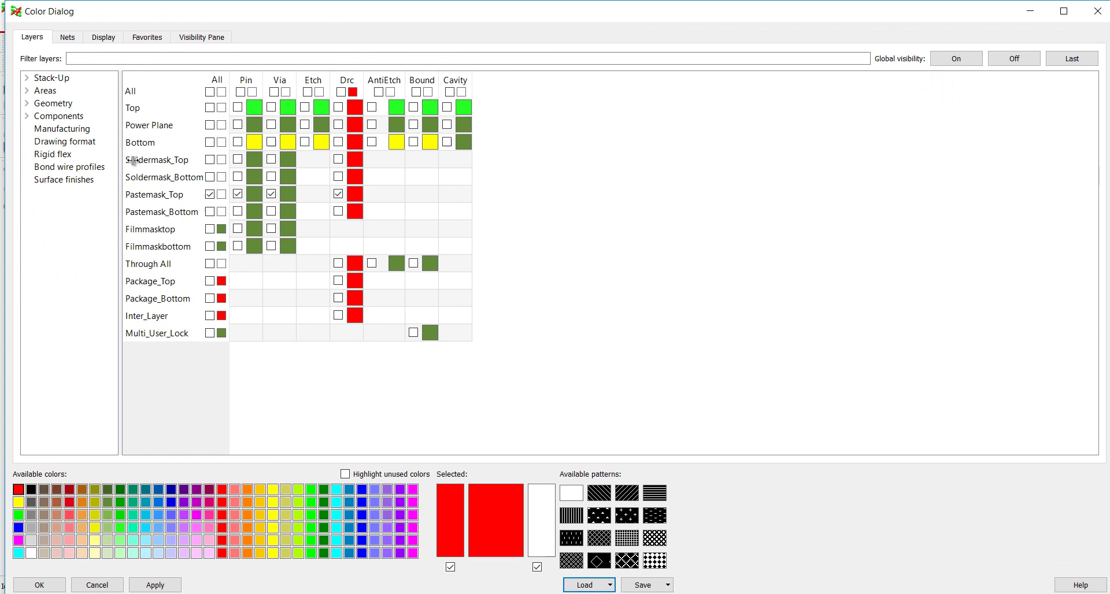
click(68, 105)
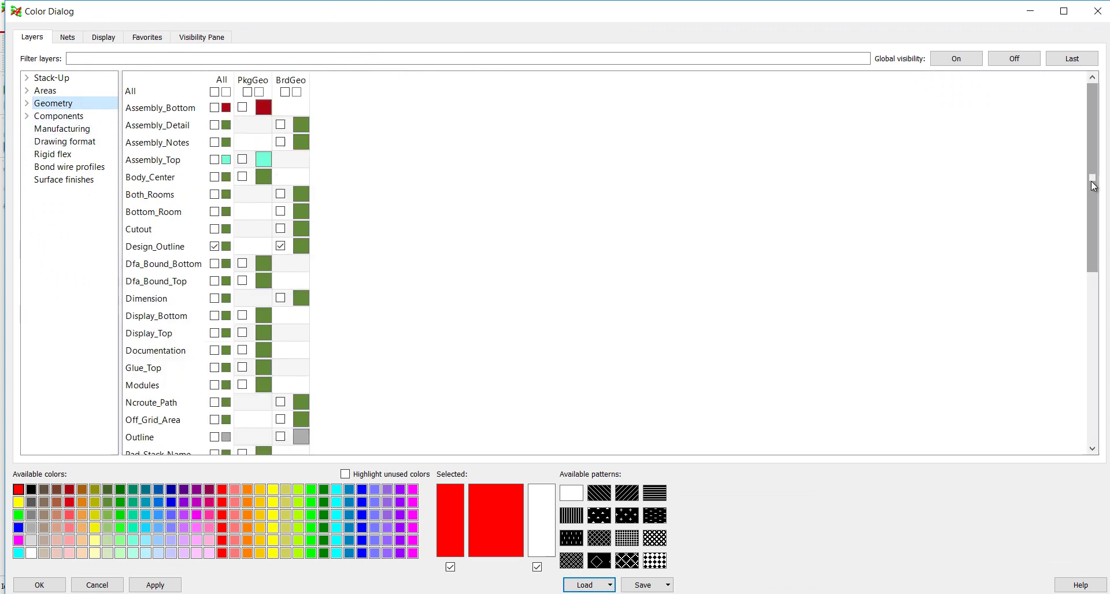
drag(1092, 180, 1107, 341)
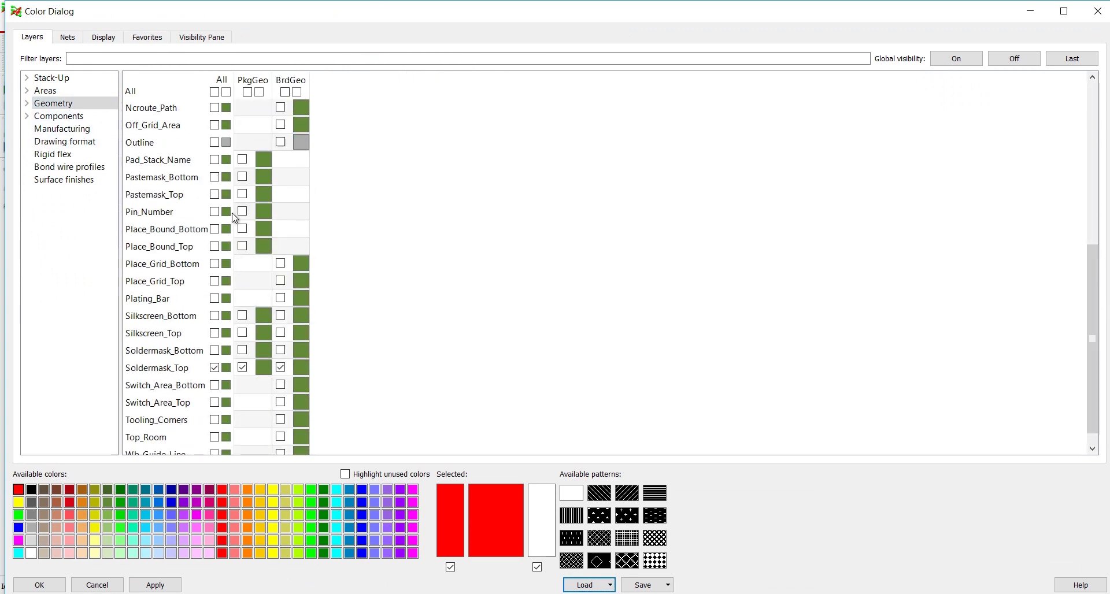
click(214, 195)
click(215, 368)
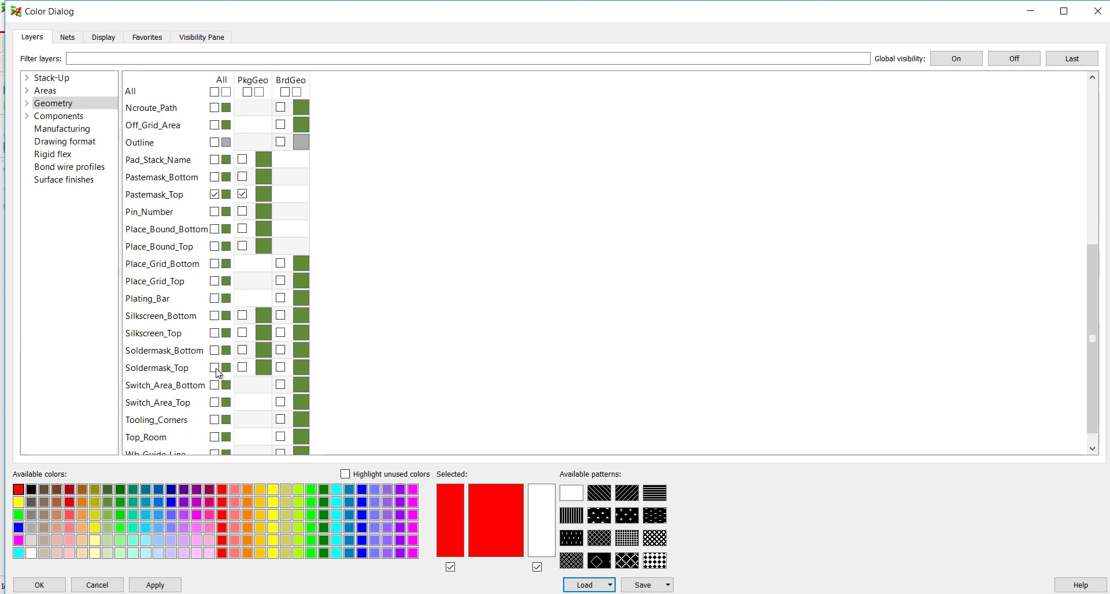
click(39, 585)
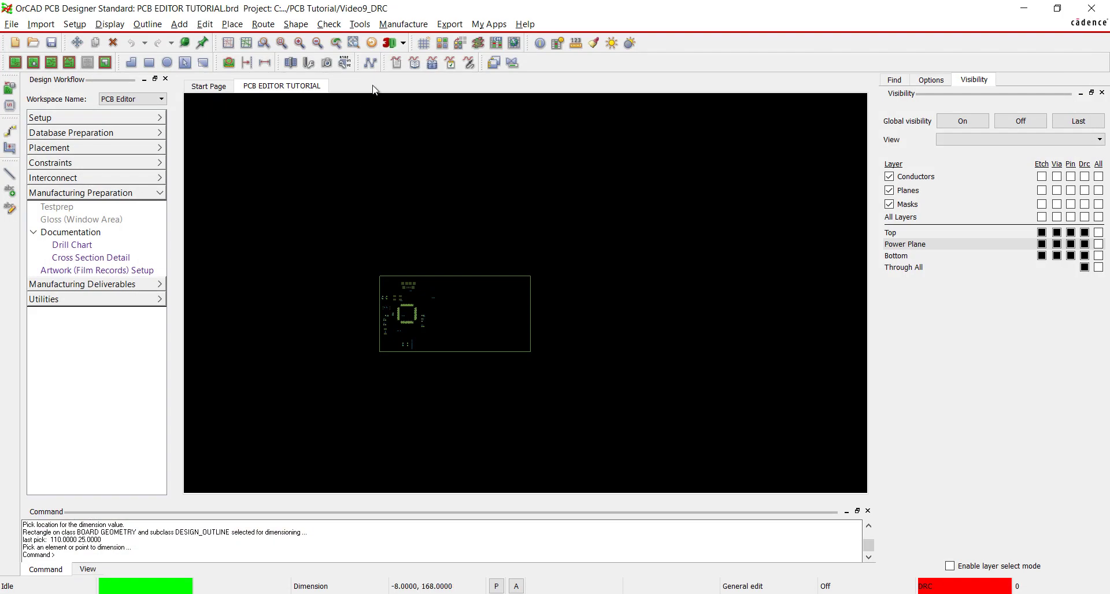
Add a PASTEMASKTOP film record with an undefined line width of .127
click(144, 271)
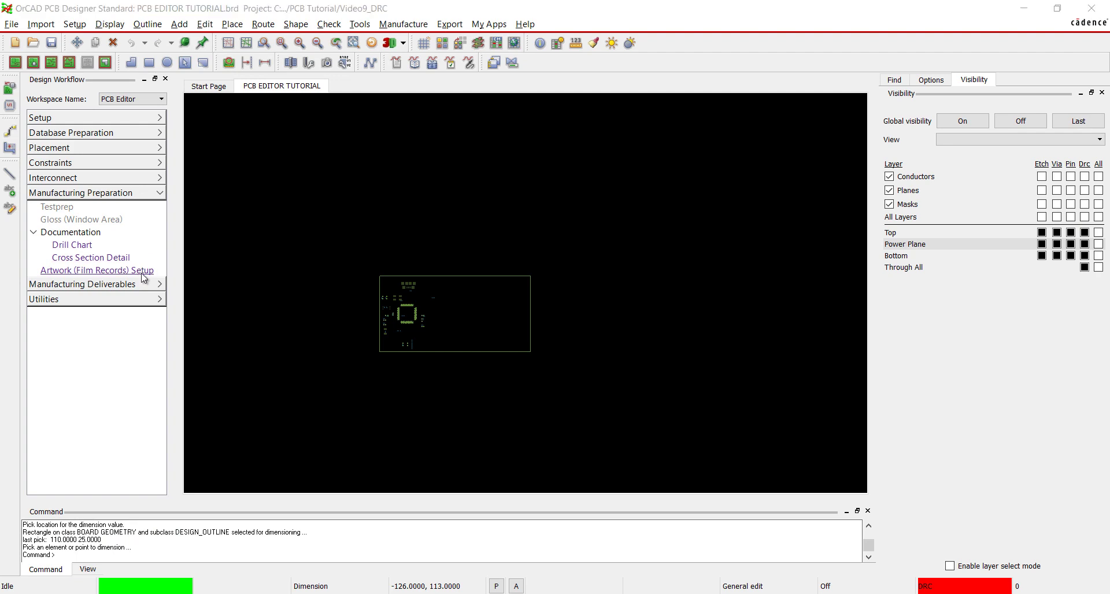
right_click(621, 209)
click(671, 242)
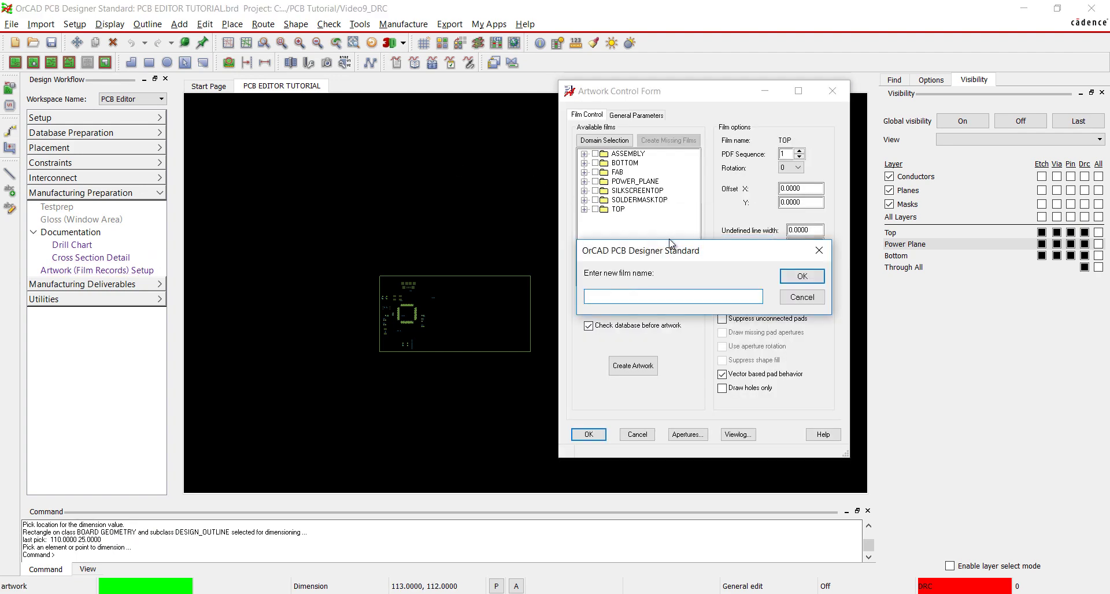
key(Return)
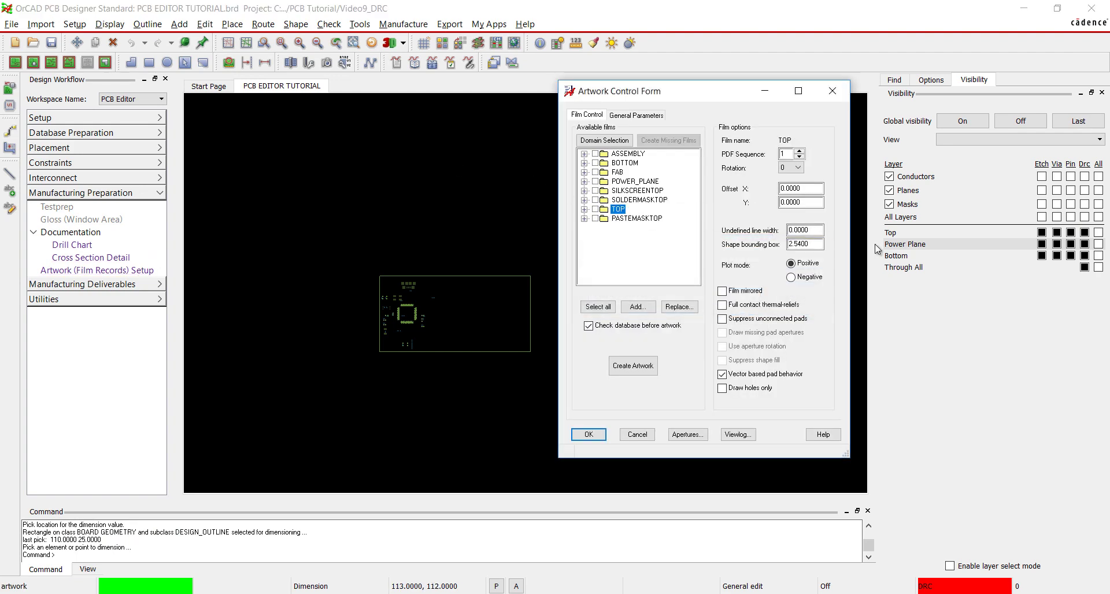
double_click(789, 231)
key(BackSpace)
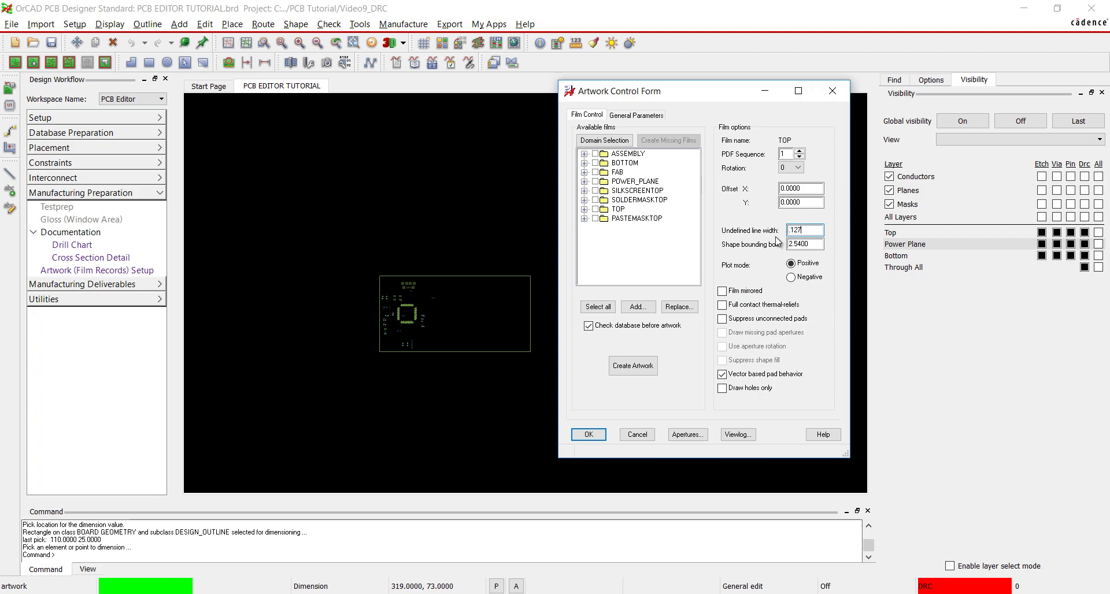
text(.127)
click(589, 434)
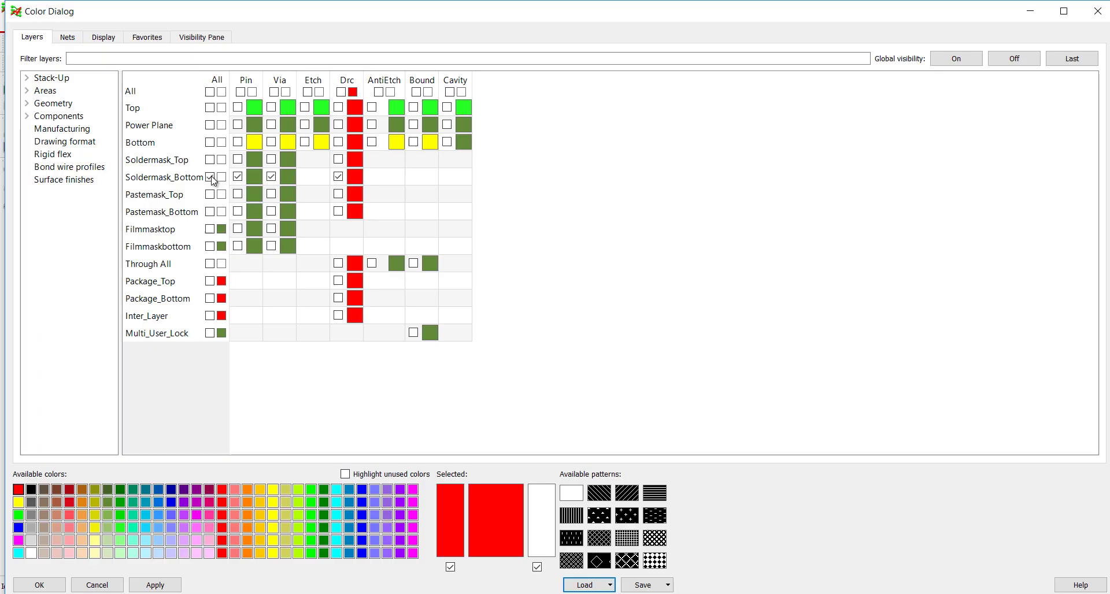
Turn on the Soldermask_Bottom layers in the Color dialog and apply
click(72, 107)
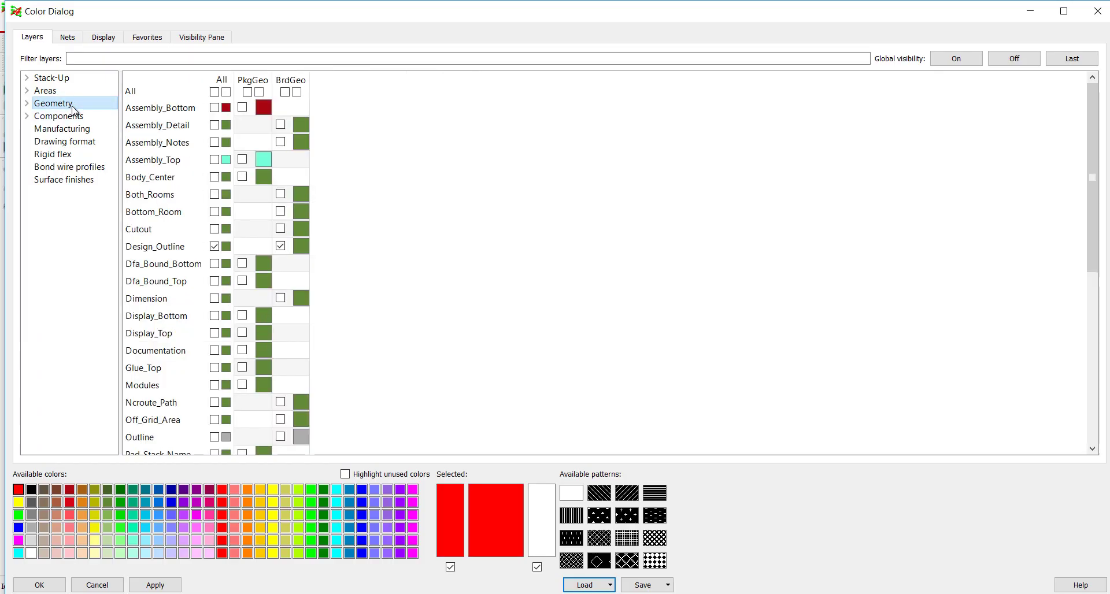
drag(1092, 176, 1092, 347)
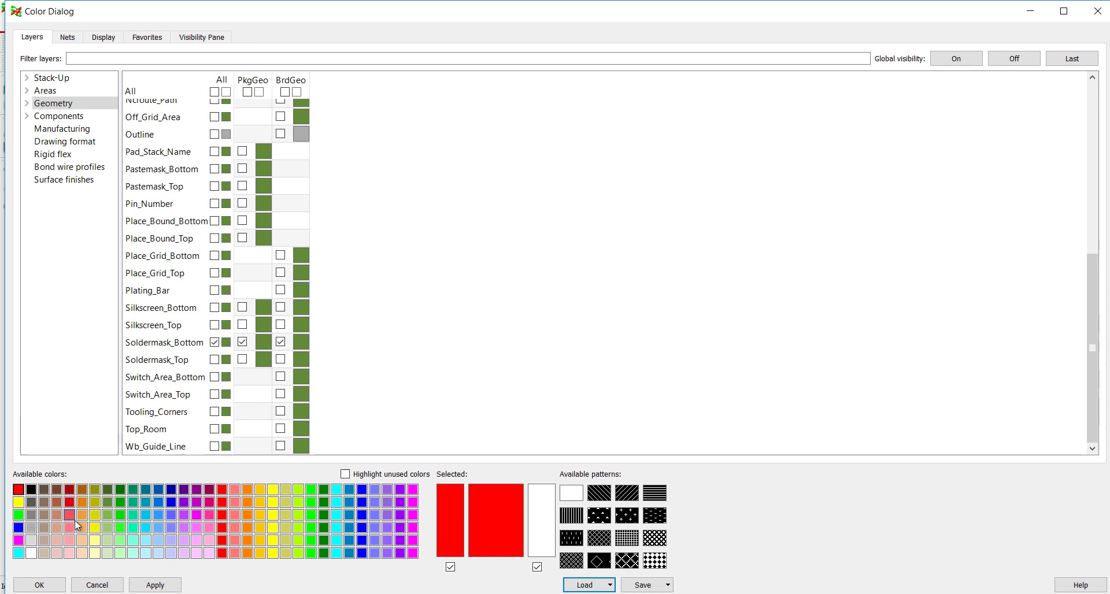
click(38, 585)
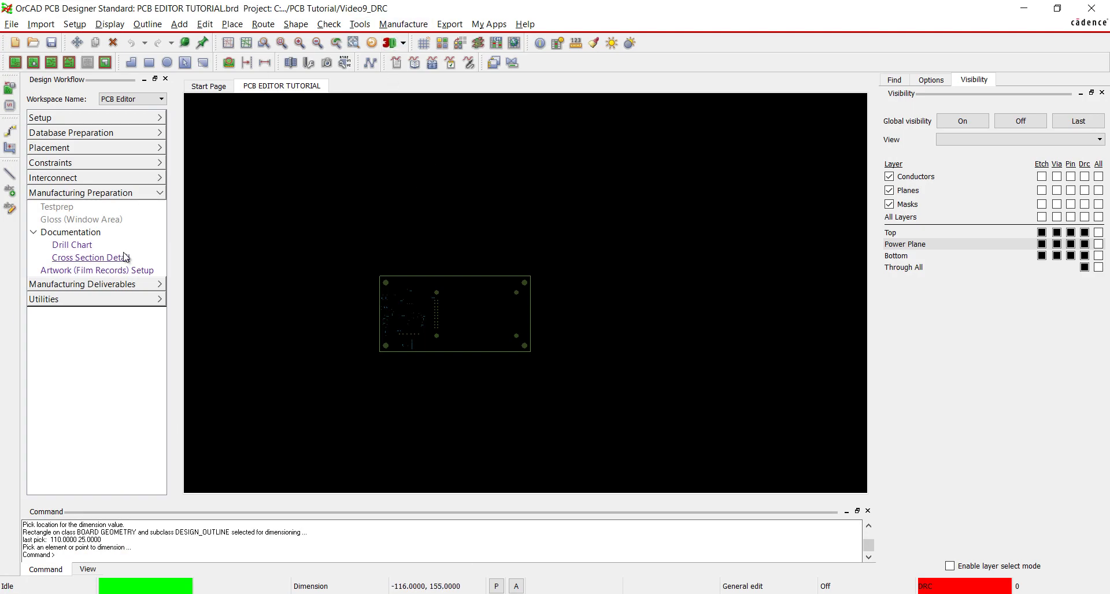
Add a SOLDERMASKBOTTOM film record from the visible layers with .127 undefined line width
click(97, 270)
right_click(619, 219)
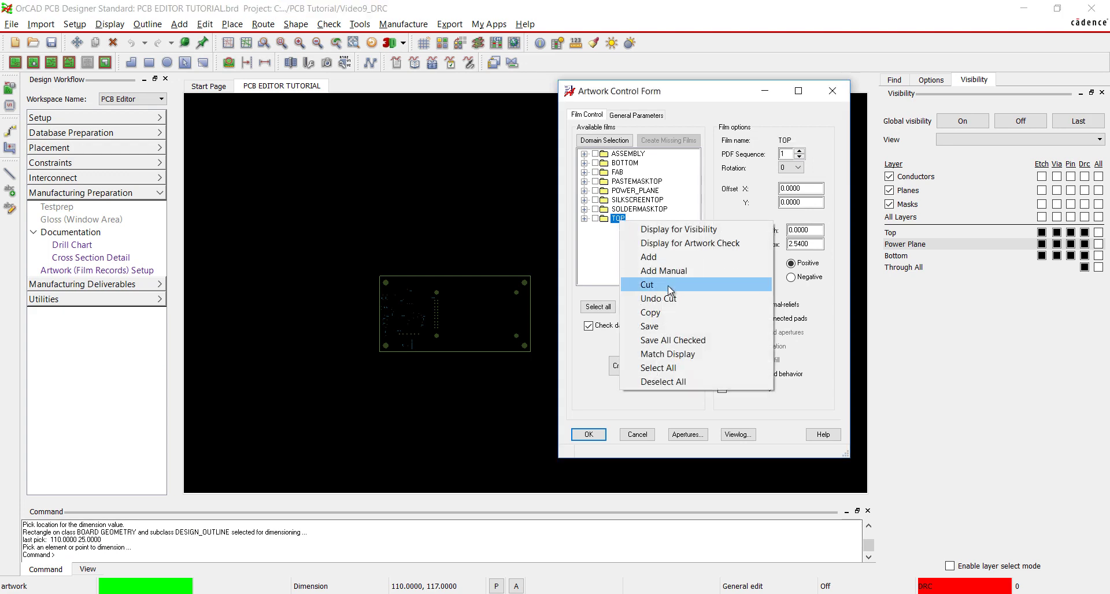
click(670, 259)
text(SOLDERMASKBOTTOM)
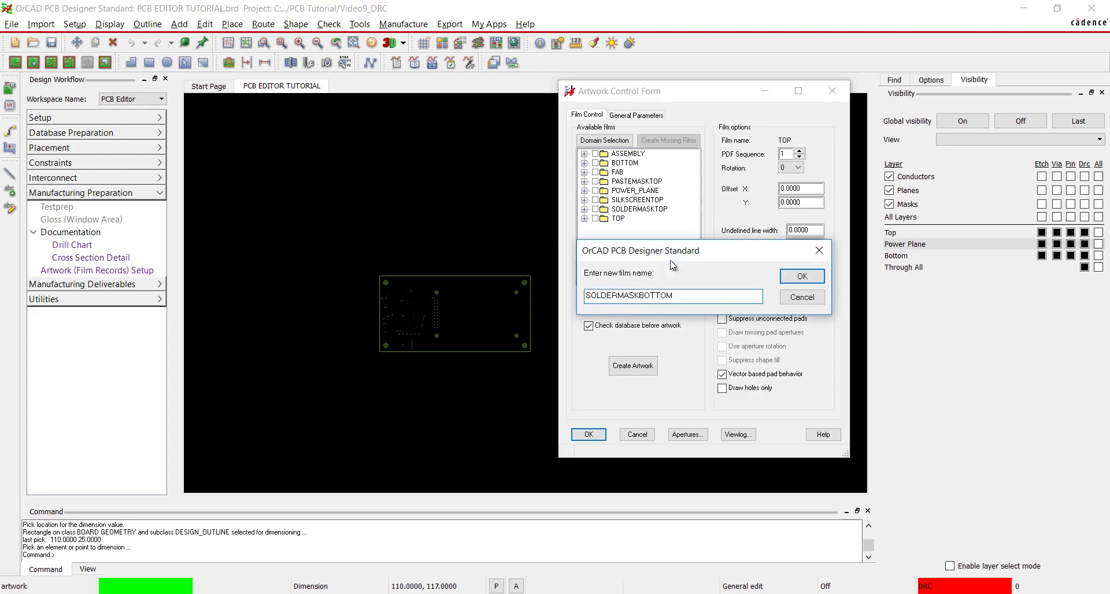
key(Return)
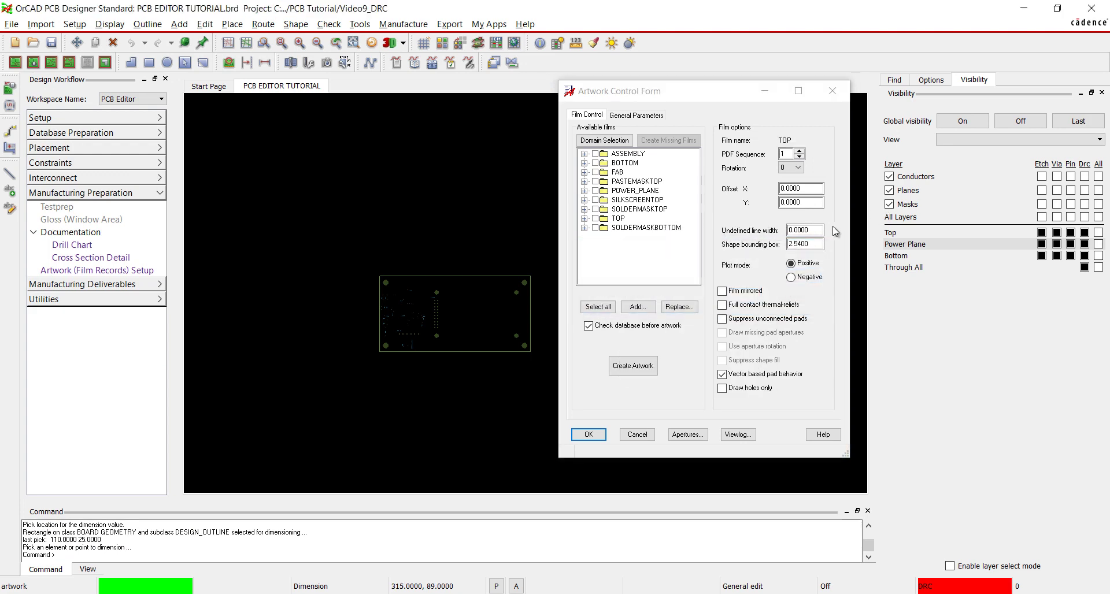
drag(809, 230, 799, 230)
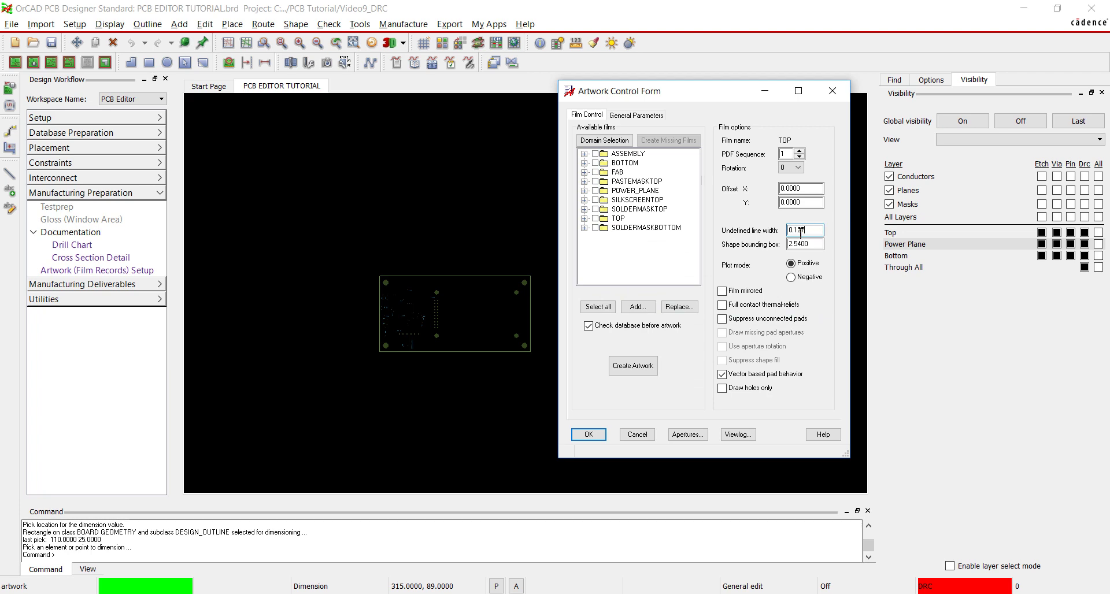
click(691, 185)
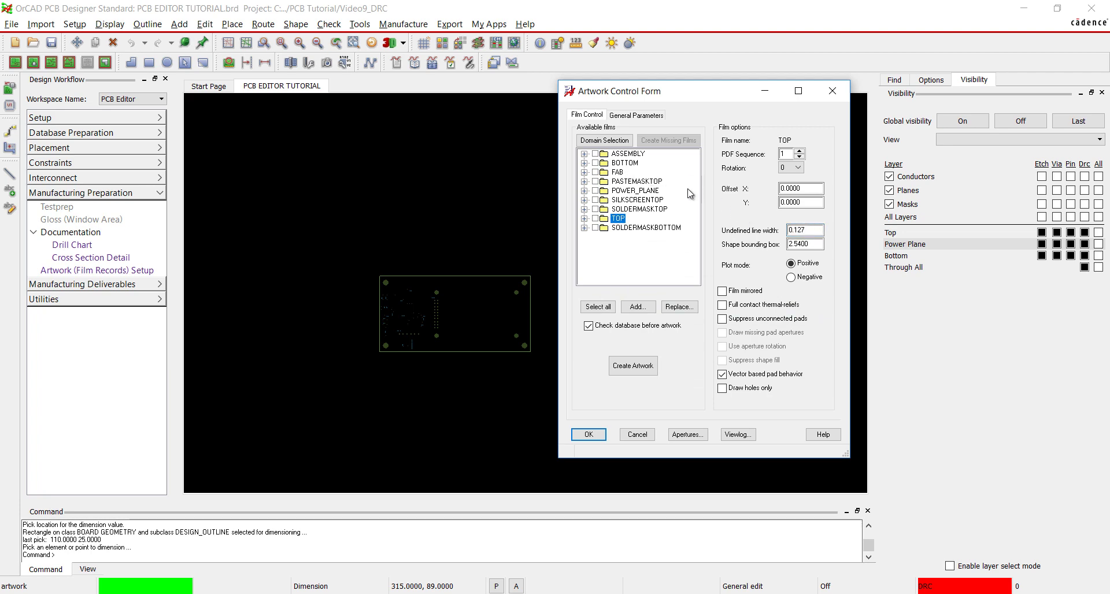
click(616, 173)
Paste 0.127 into the Undefined line width field, then select the ASSEMBLY film record
click(864, 231)
text(127)
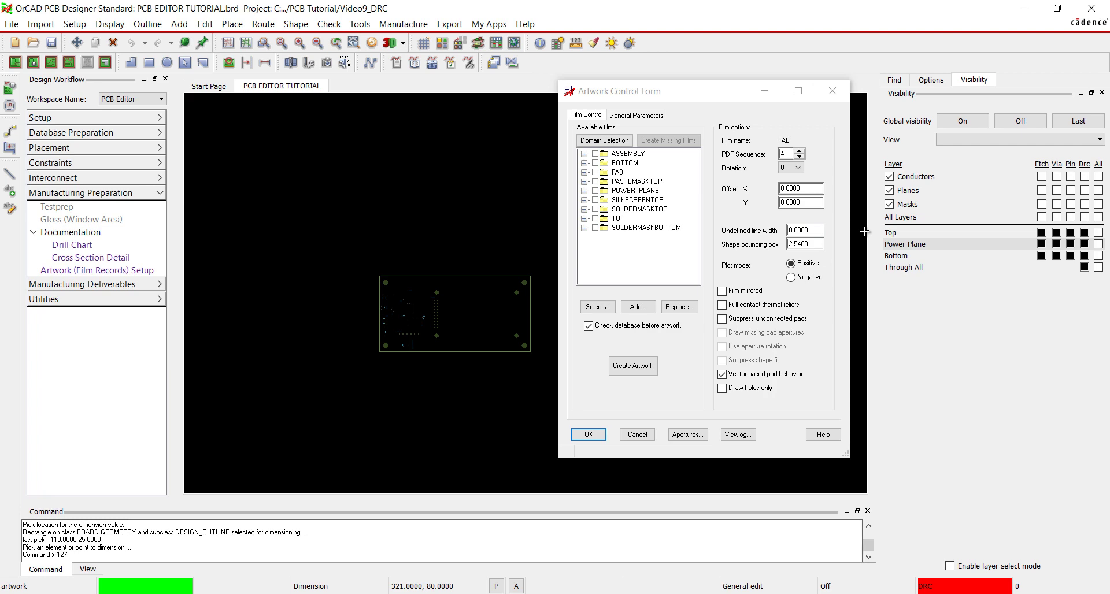
click(817, 231)
key(BackSpace)
key(BackSpace)
key(BackSpace)
key(BackSpace)
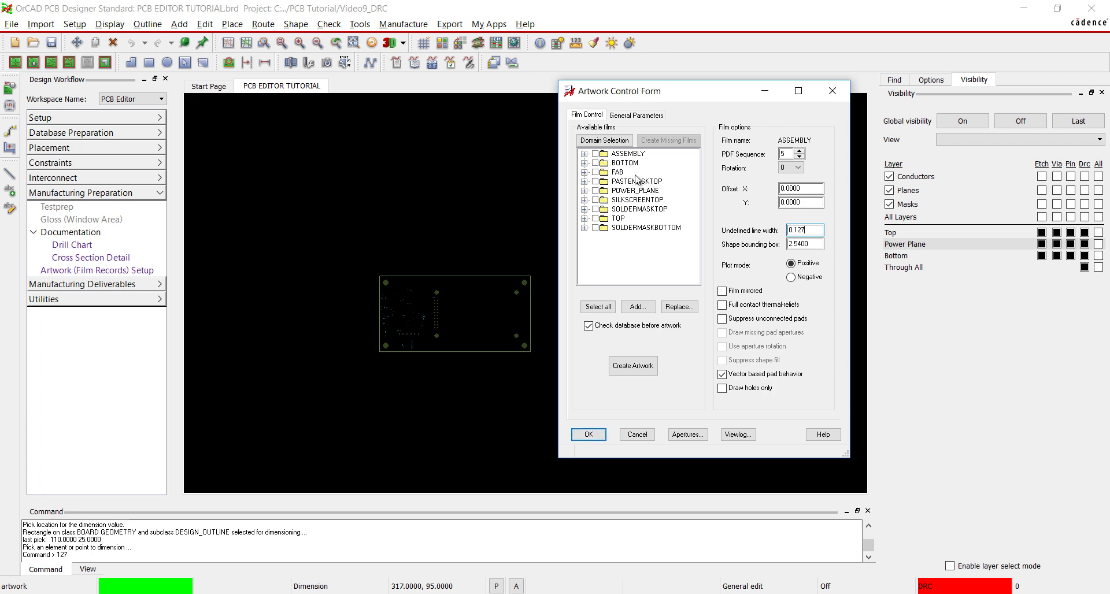
click(629, 155)
Display the ASSEMBLY film, then the FAB film, for visibility and close the artwork form with OK
right_click(631, 156)
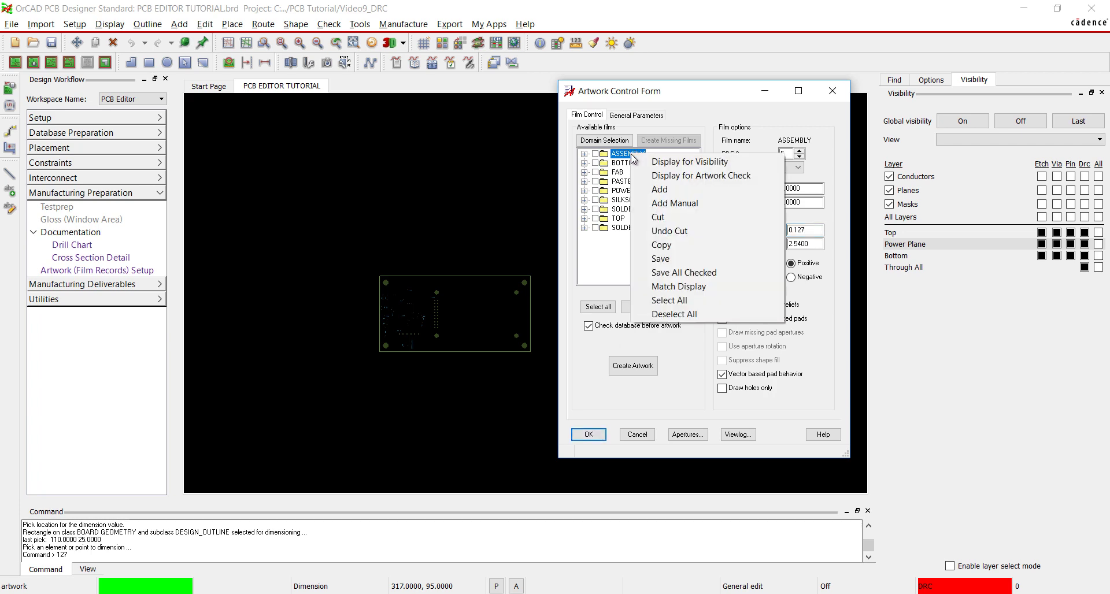
click(665, 163)
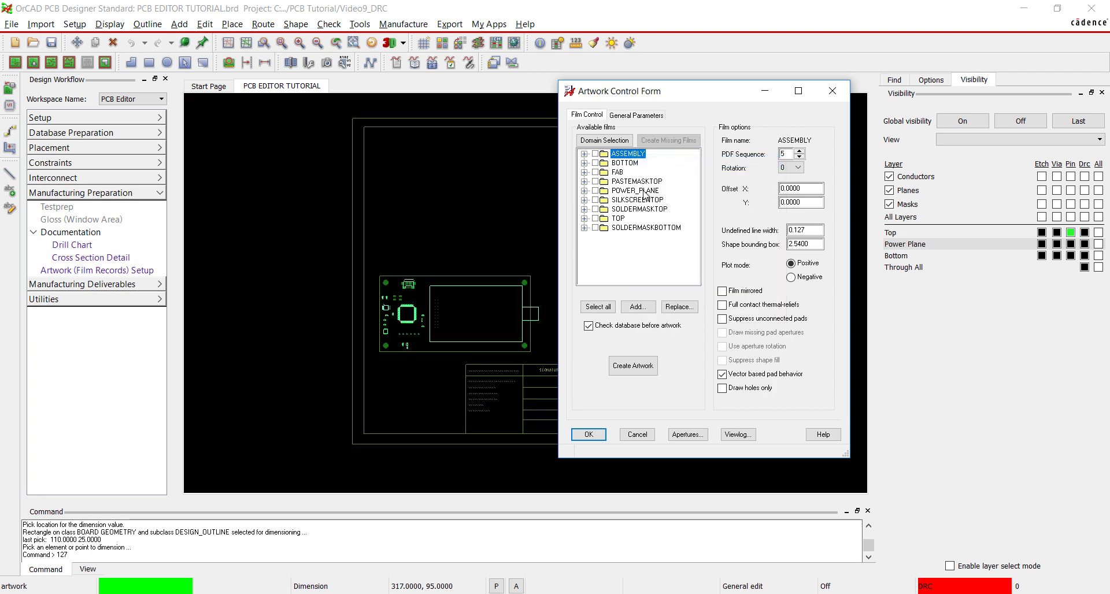
click(618, 172)
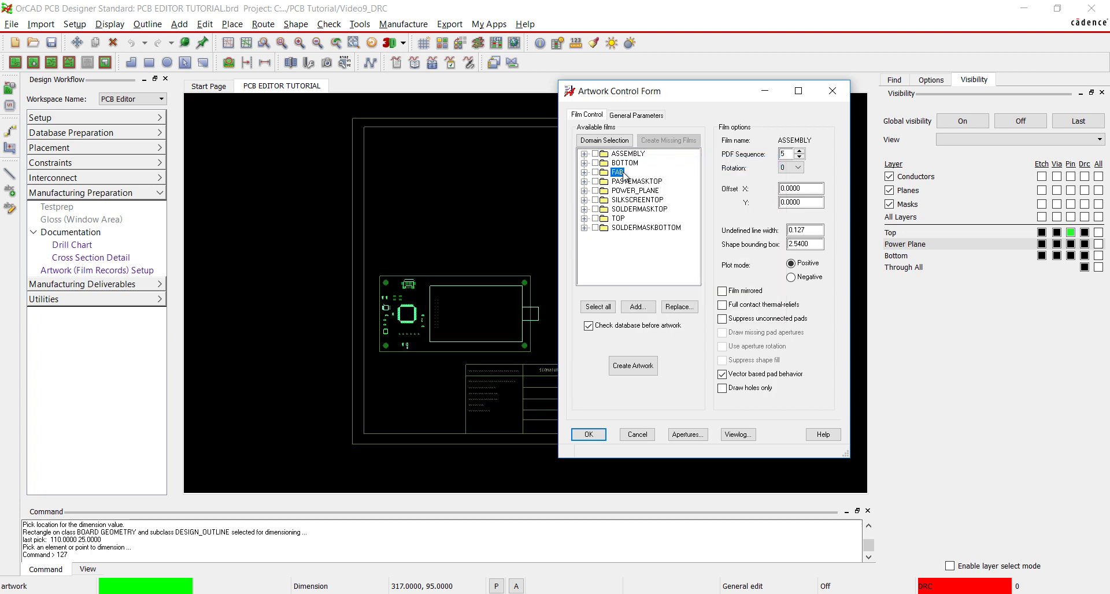
right_click(624, 172)
click(643, 182)
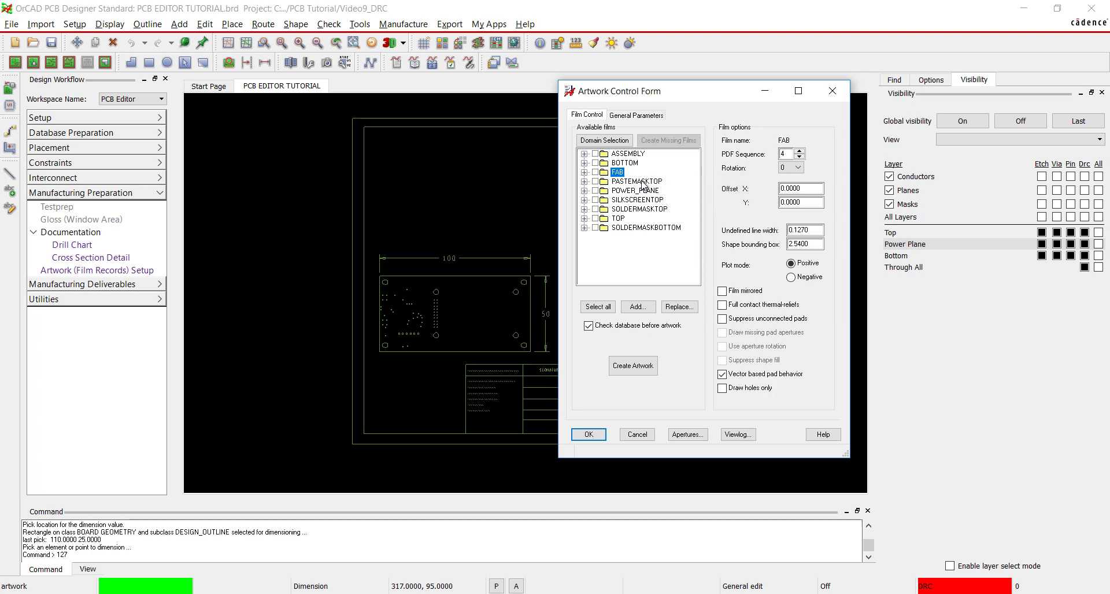
click(832, 90)
click(966, 143)
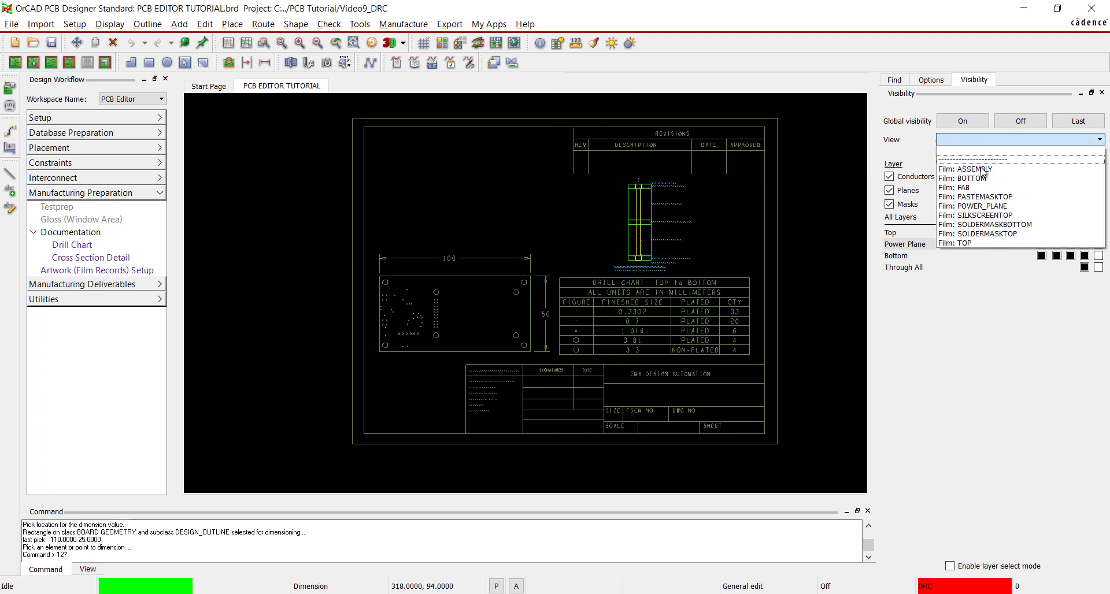
Set the Visibility view to Film: TOP, then to Film: ASSEMBLY
click(989, 244)
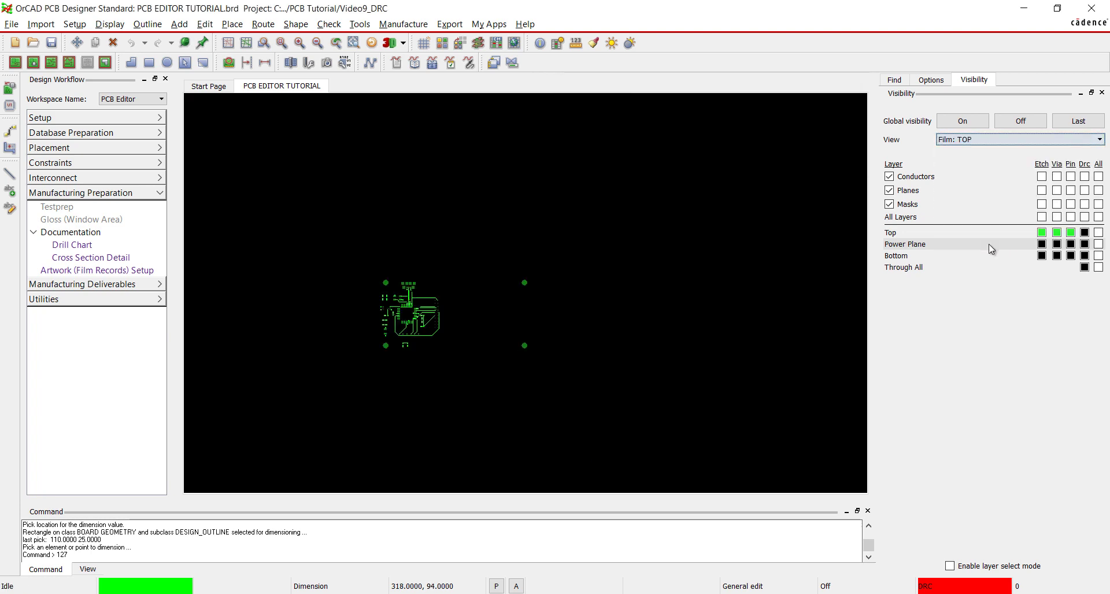
click(982, 139)
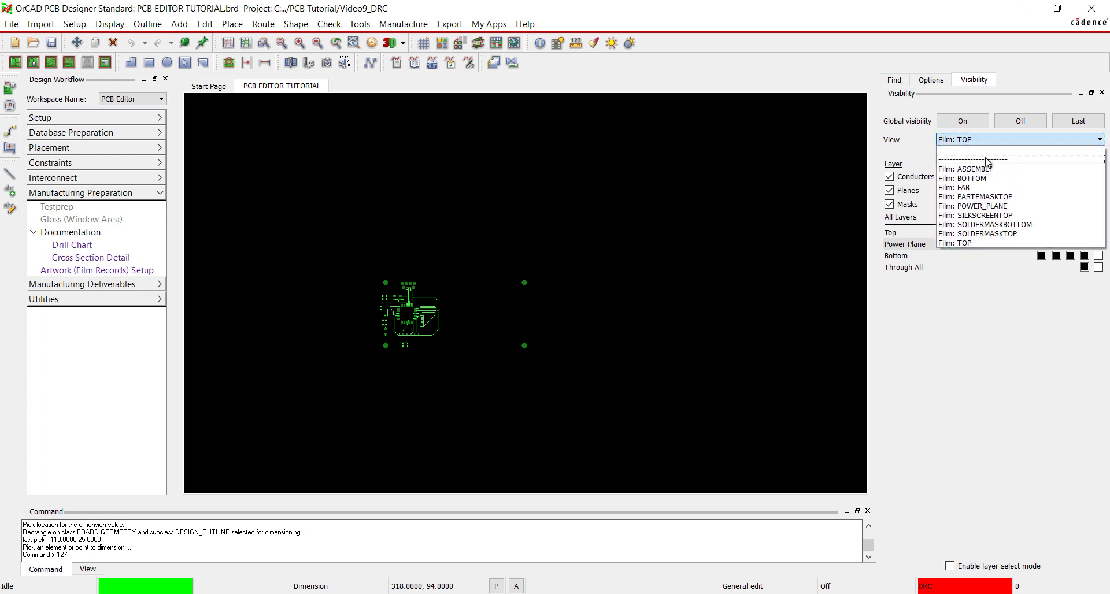
click(984, 170)
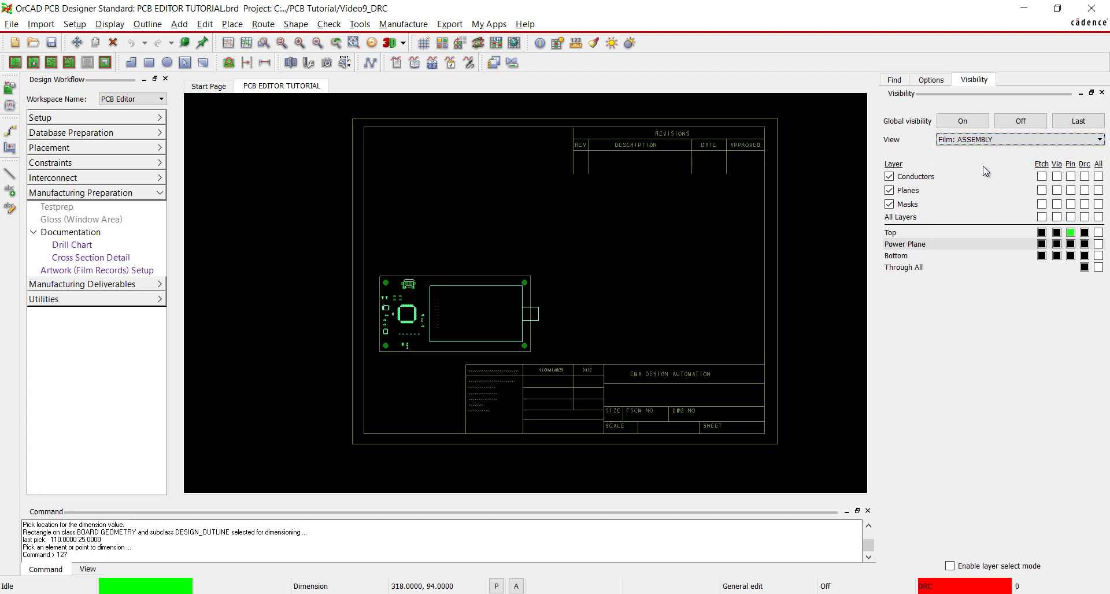